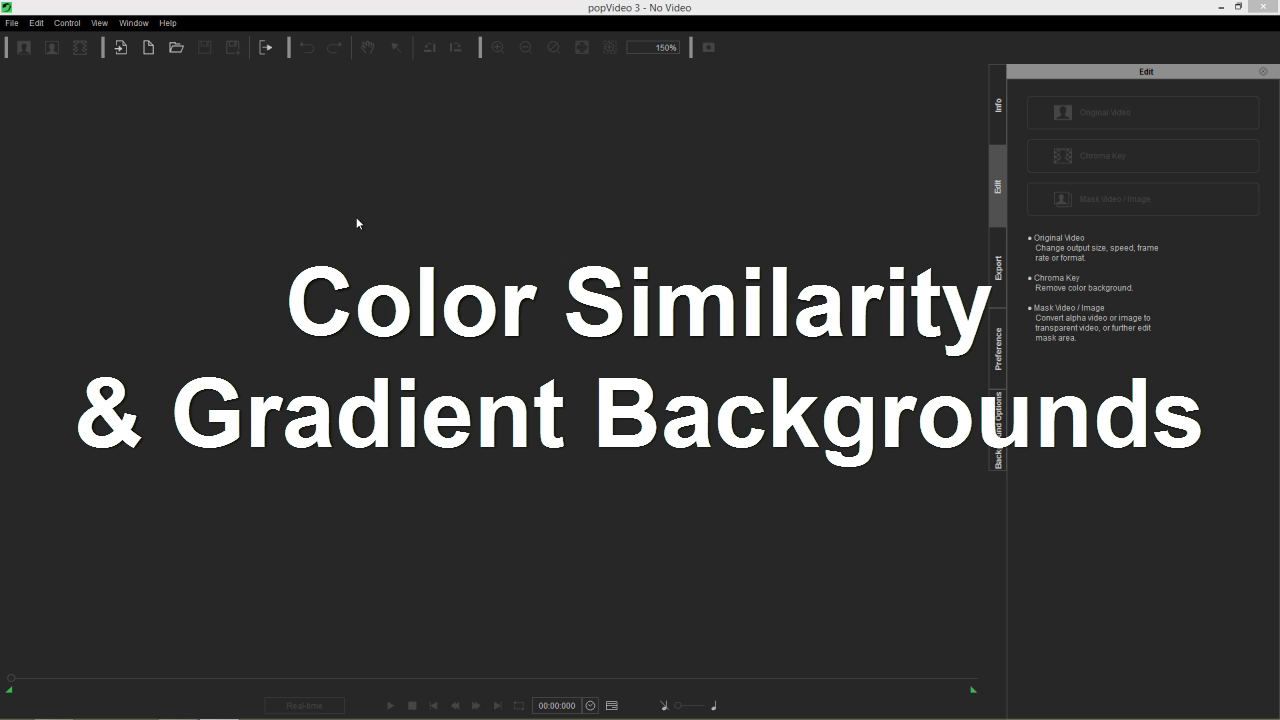
Import 100508gradslow08_HD_src.mov from popVideo Resources > export and preview it once.
{"action": "left_click", "coordinate": [126, 49]}
{"action": "left_click", "coordinate": [293, 50]}
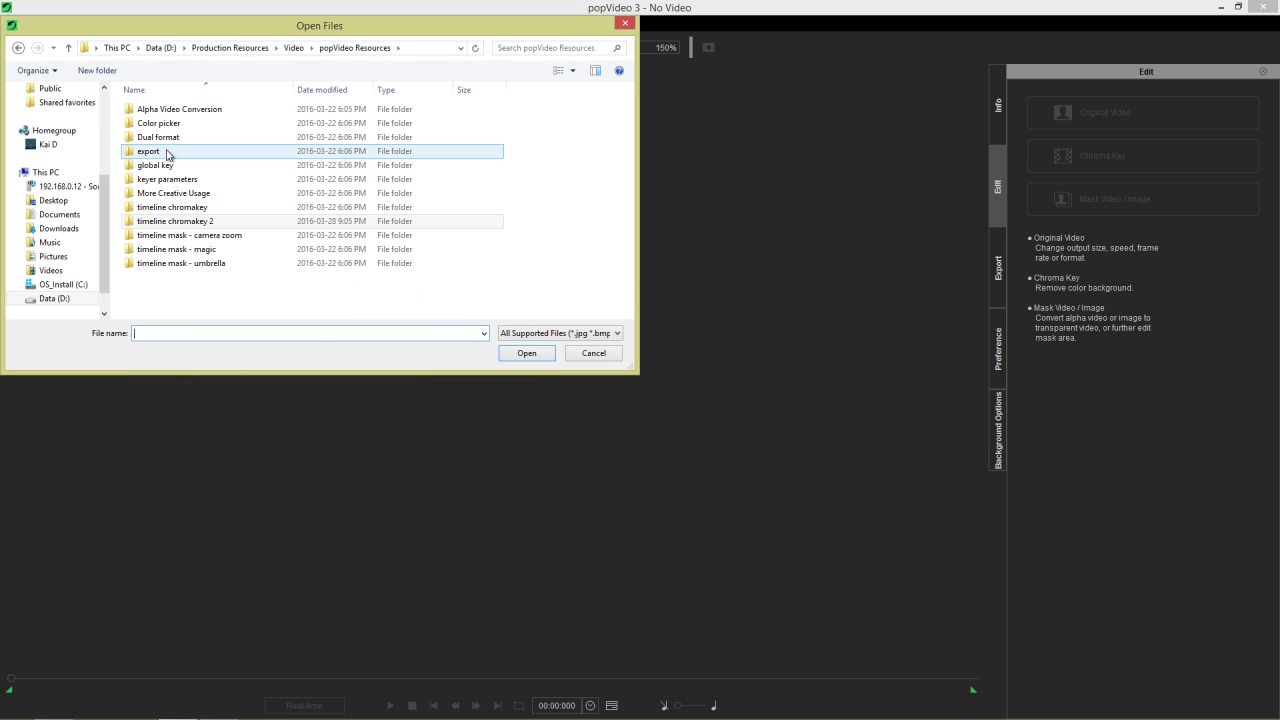
{"action": "double_click", "coordinate": [167, 152]}
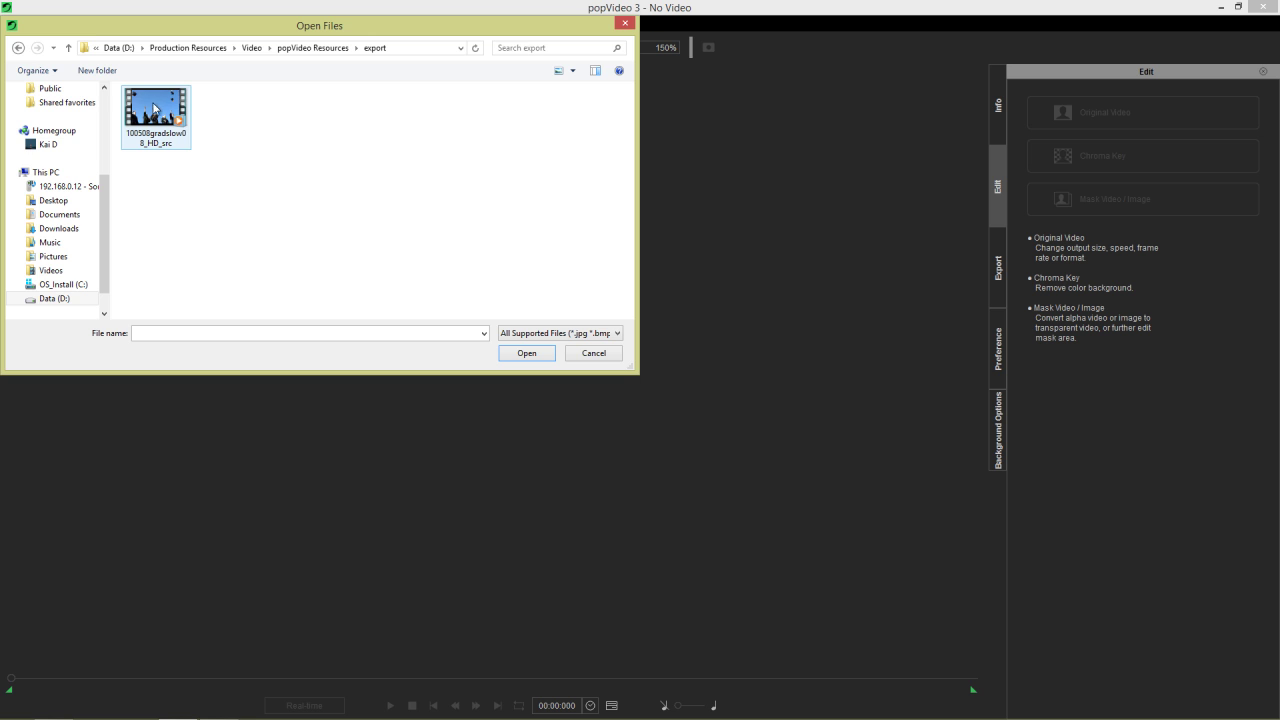
{"action": "double_click", "coordinate": [167, 145]}
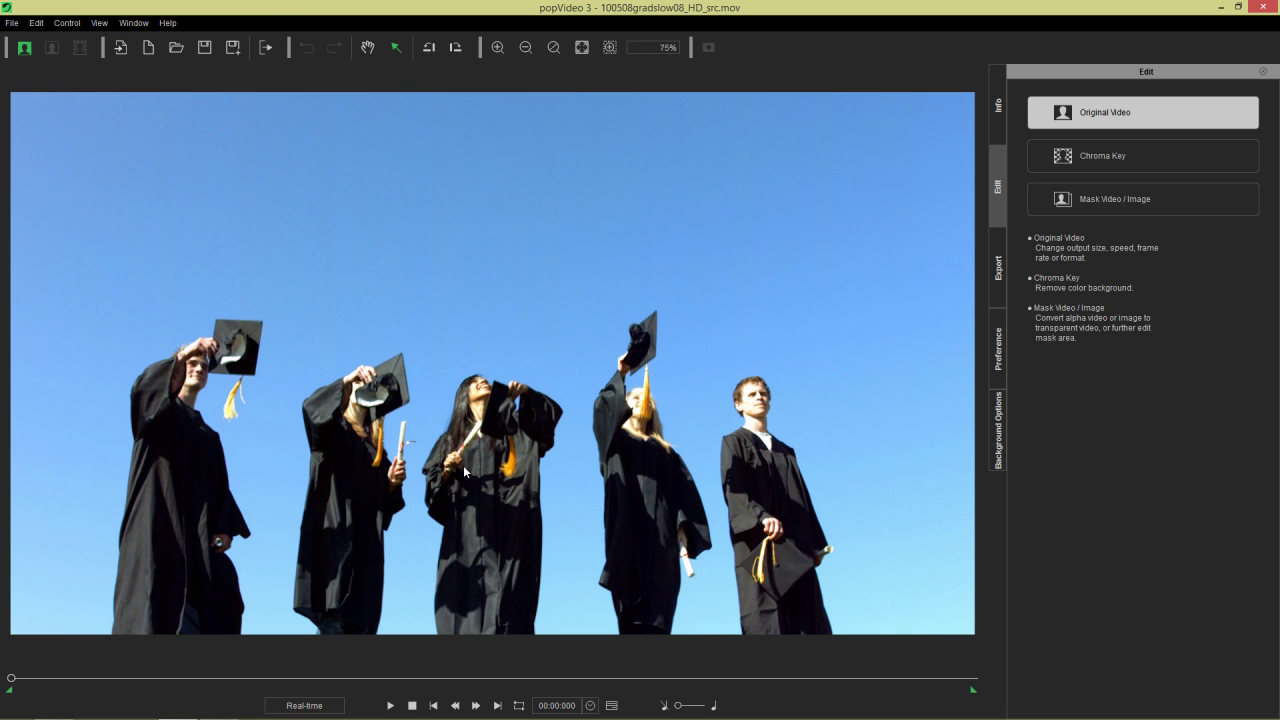
{"action": "left_click", "coordinate": [390, 705]}
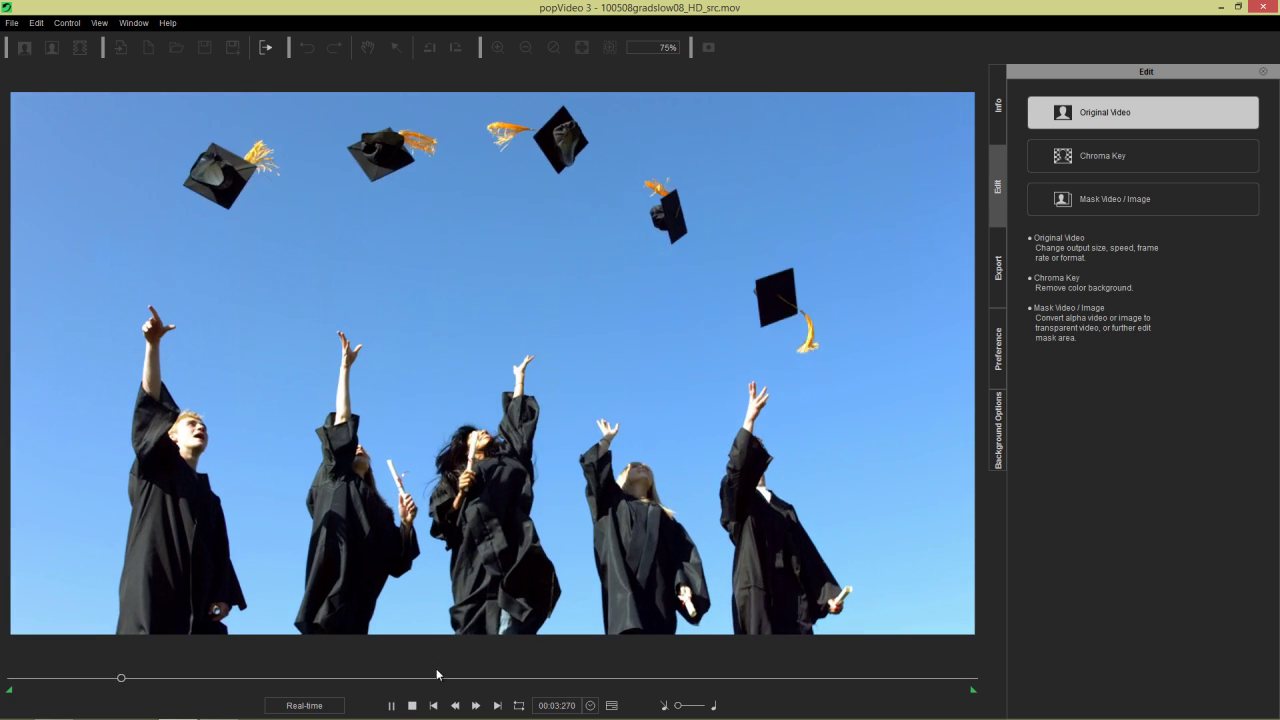
{"action": "left_click", "coordinate": [412, 705]}
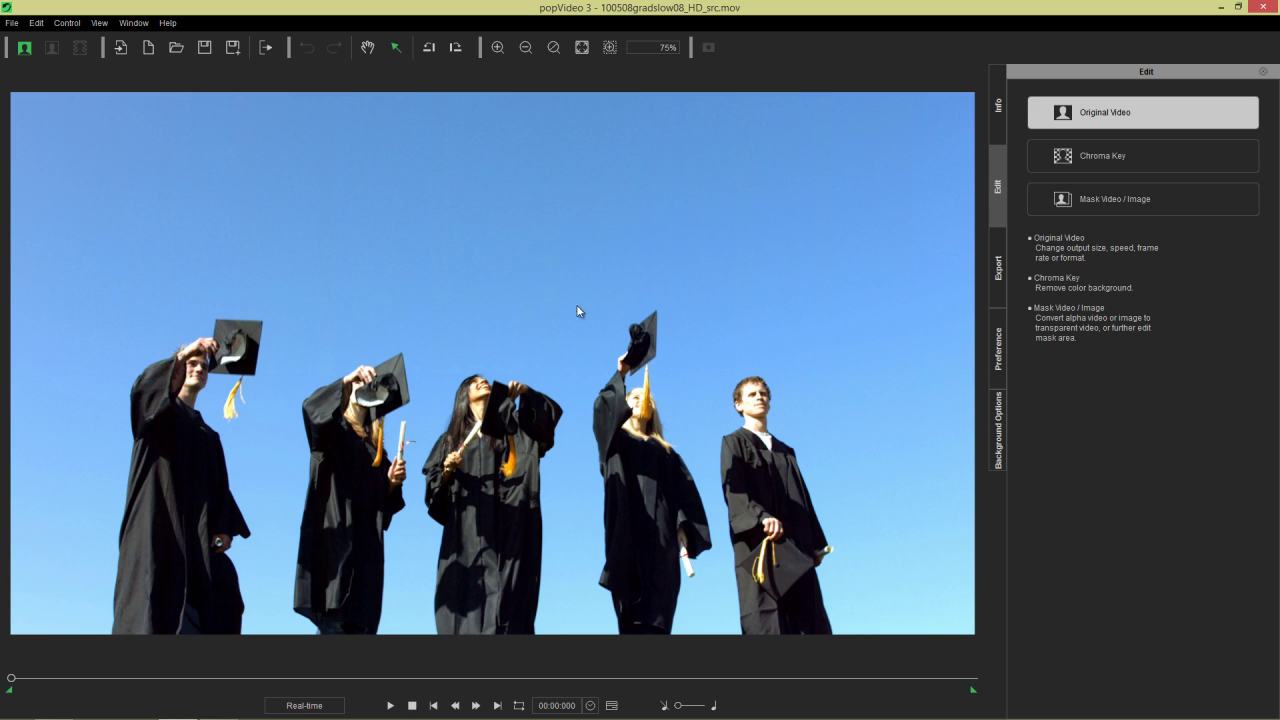
Enable Chroma Key and sample the blue sky as the mask colour.
{"action": "left_click", "coordinate": [1165, 150]}
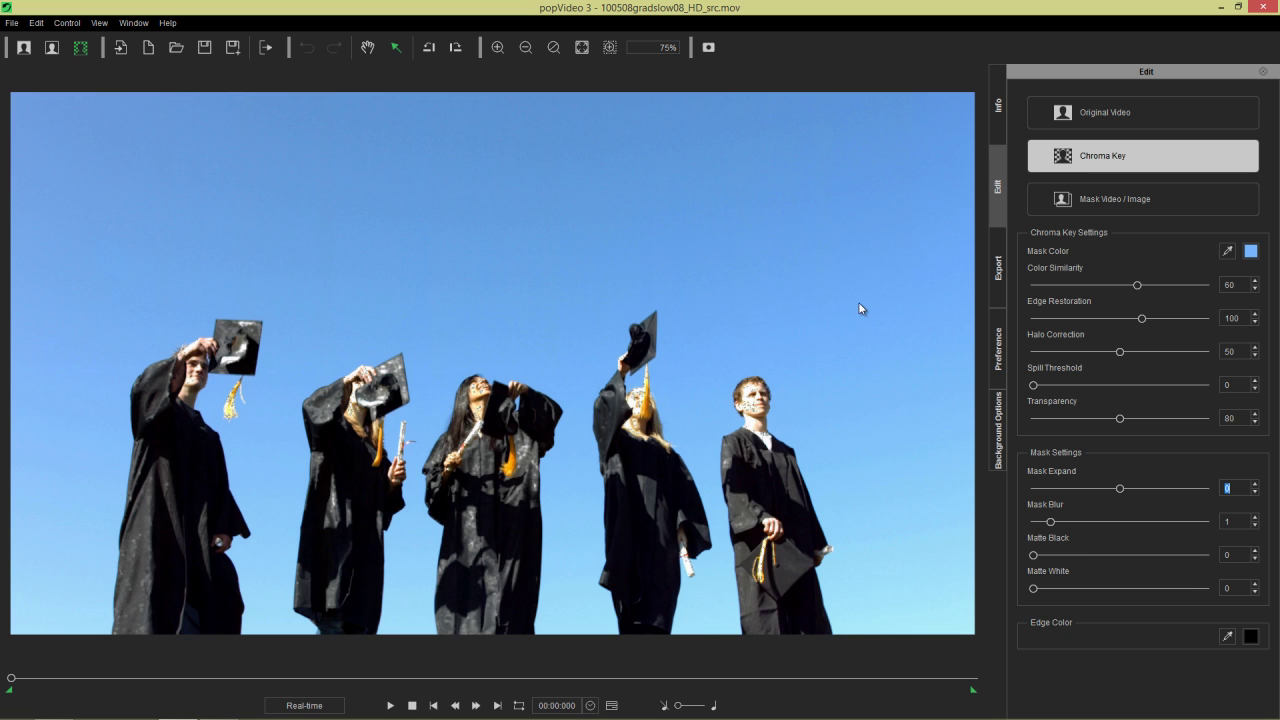
{"action": "left_click", "coordinate": [1228, 252]}
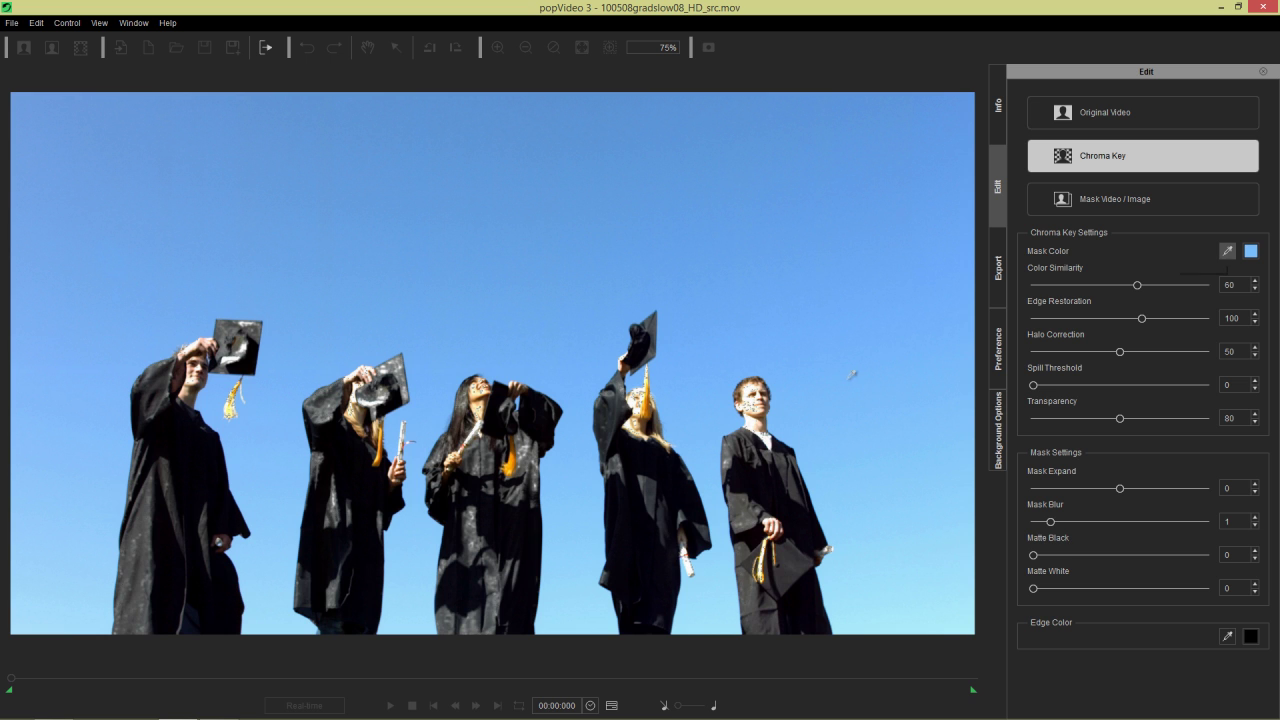
{"action": "left_click", "coordinate": [841, 369]}
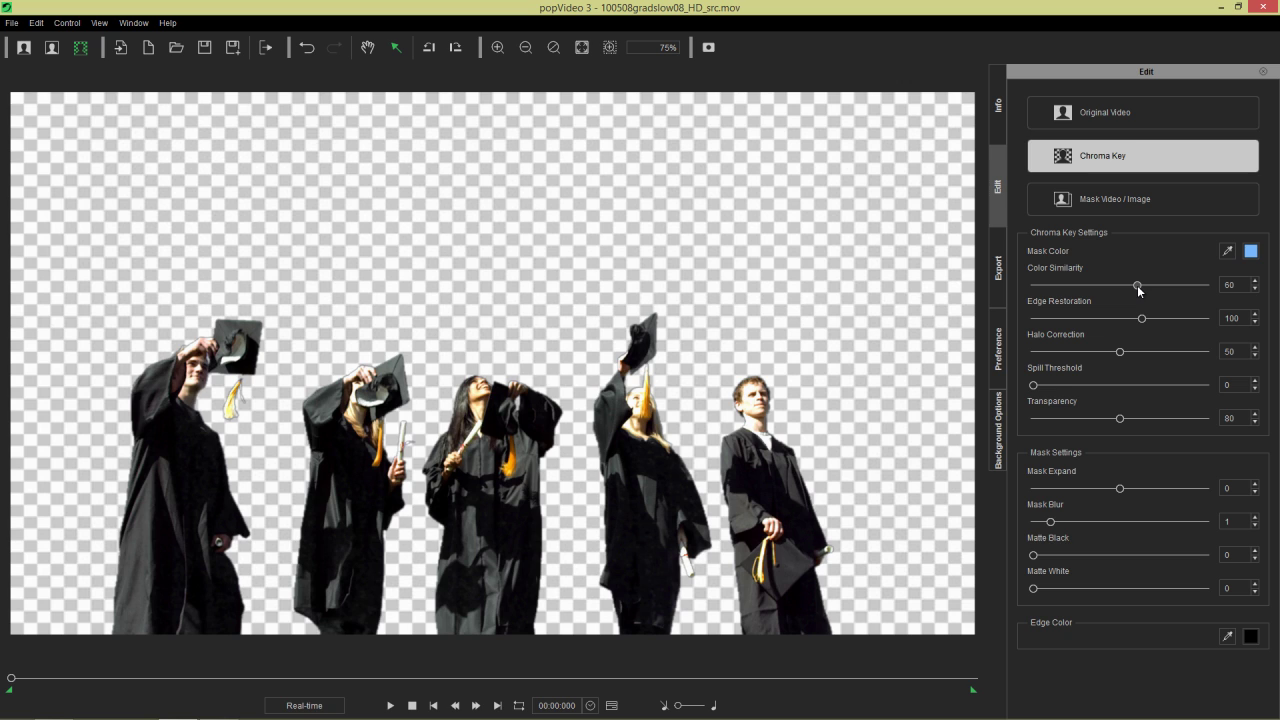
Test a lower Color Similarity, then raise it to 70 to clear the leftover blue.
{"action": "key", "text": "Tab"}
{"action": "left_click_drag", "start_coordinate": [1101, 286], "coordinate": [1039, 294]}
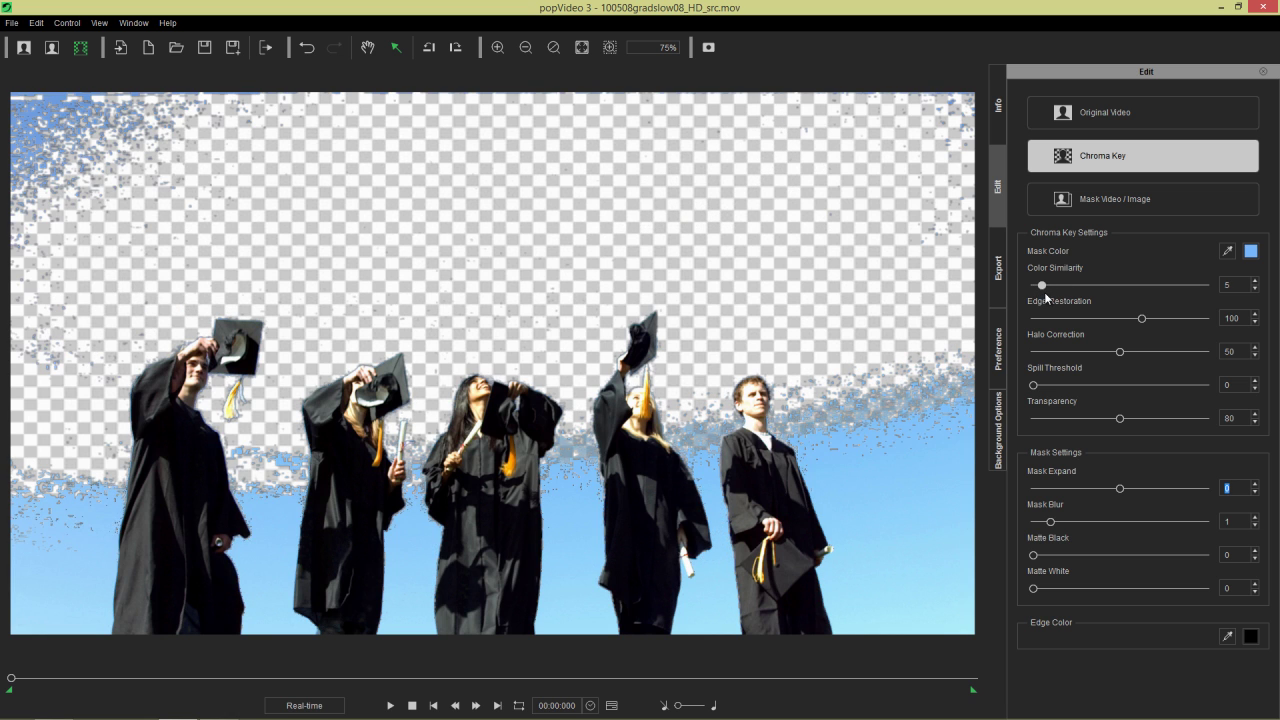
{"action": "left_click_drag", "start_coordinate": [1047, 291], "coordinate": [1154, 285]}
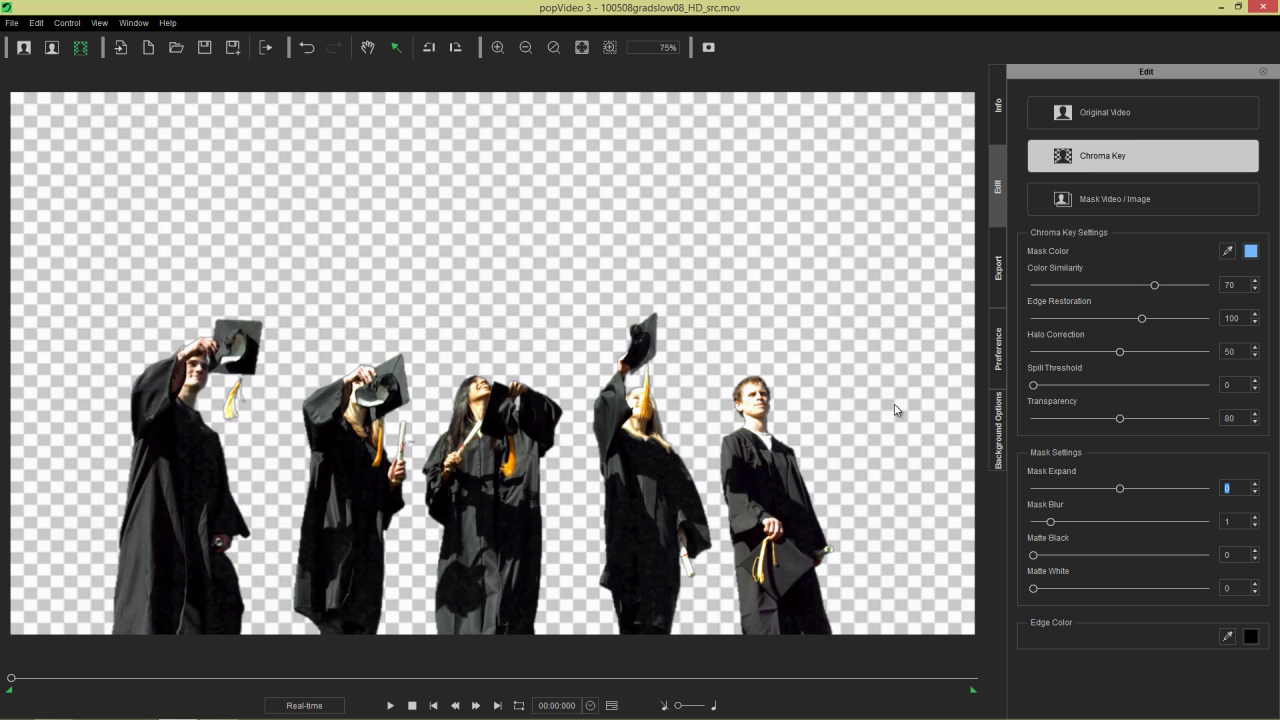
In mask view, set Color Similarity to 73 and Matte White to 17.
{"action": "left_click", "coordinate": [55, 49]}
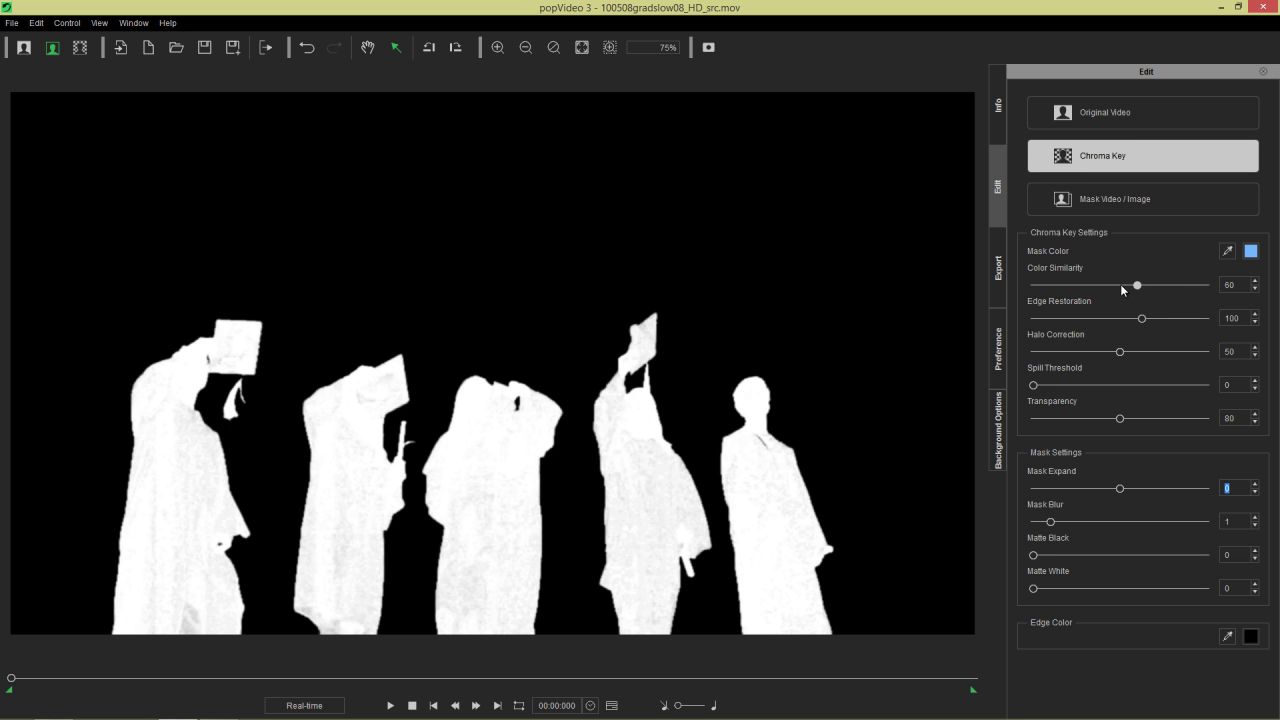
{"action": "left_click_drag", "start_coordinate": [1114, 287], "coordinate": [1155, 286]}
{"action": "left_click_drag", "start_coordinate": [1034, 588], "coordinate": [1040, 588]}
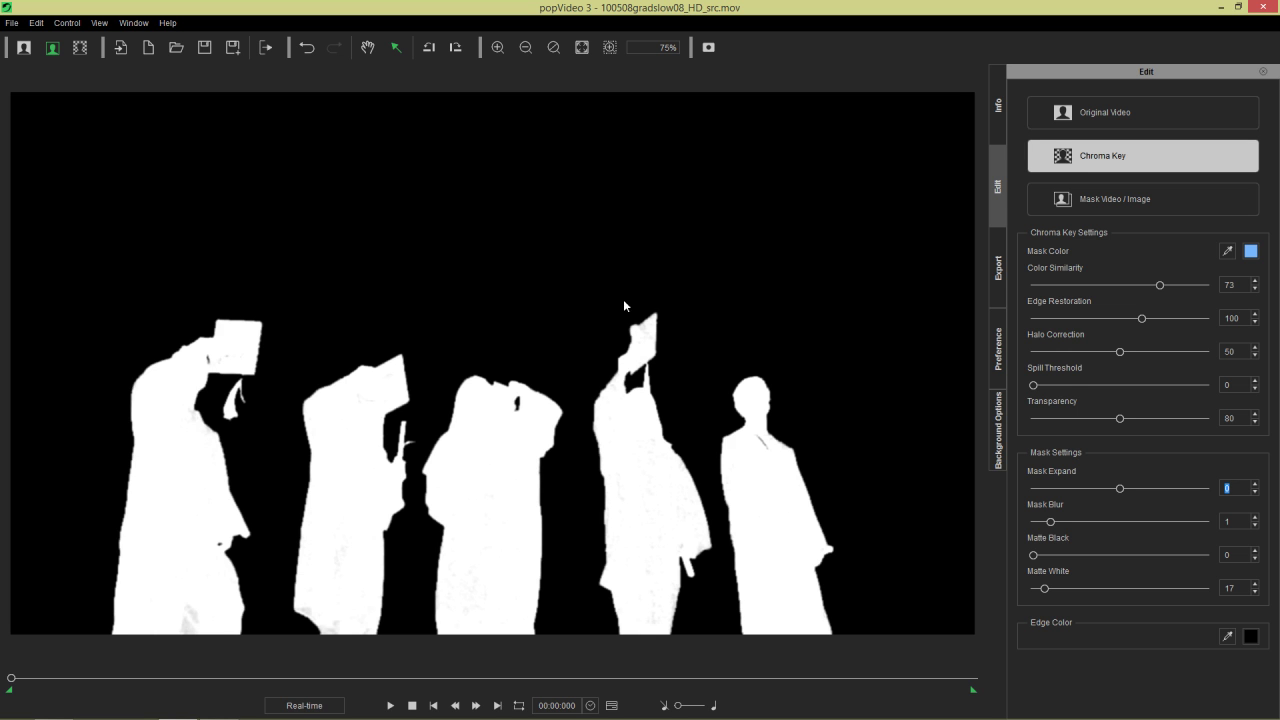
Return to the result view and play the keyed clip through once.
{"action": "left_click", "coordinate": [82, 52]}
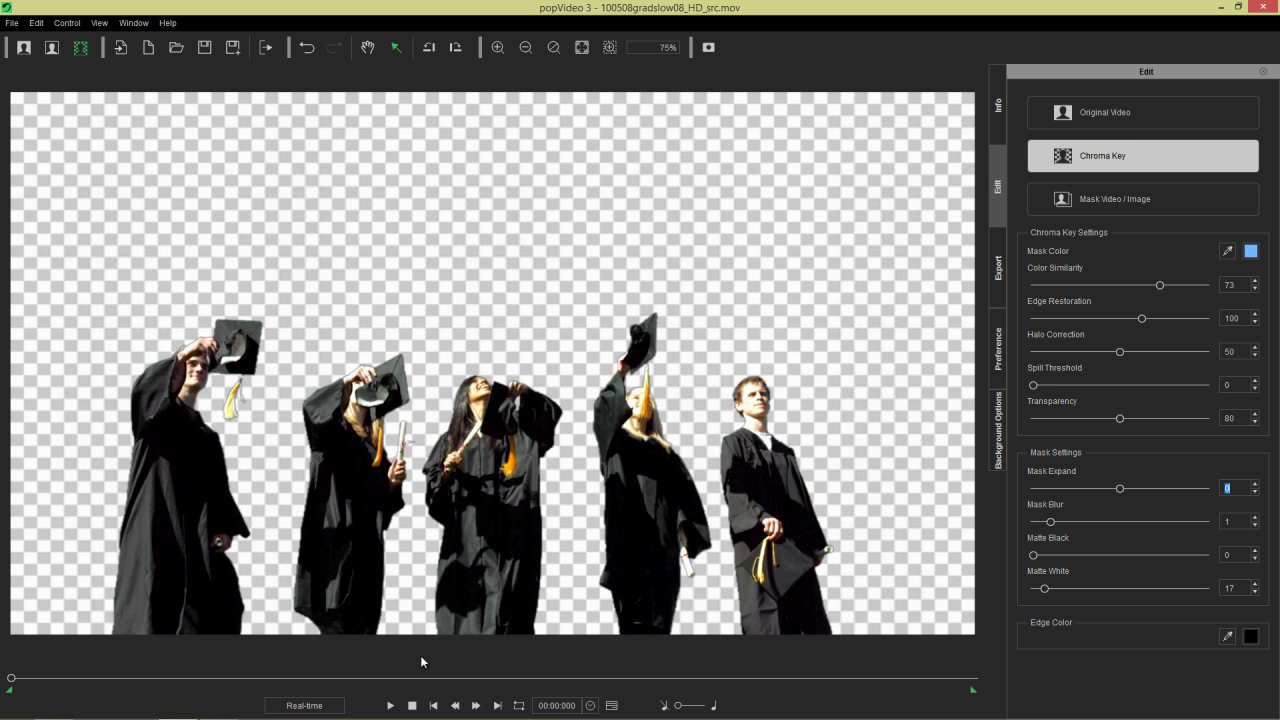
{"action": "left_click", "coordinate": [391, 705]}
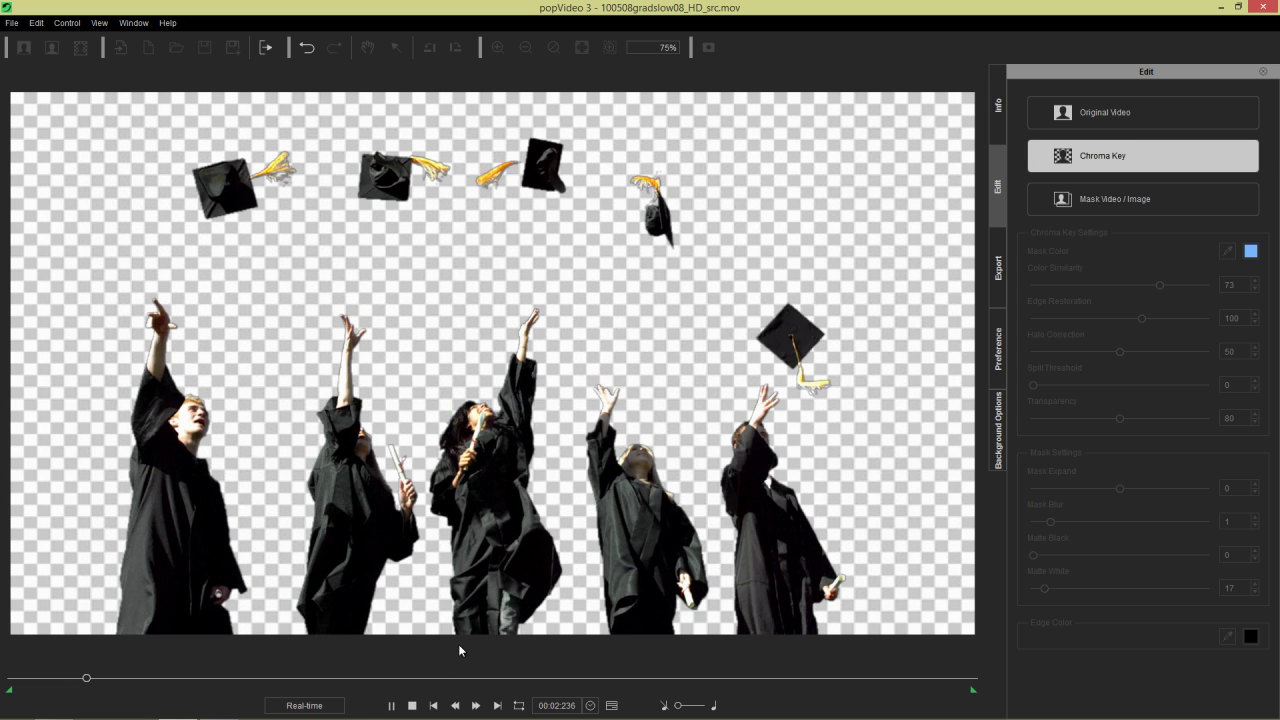
{"action": "left_click", "coordinate": [412, 705]}
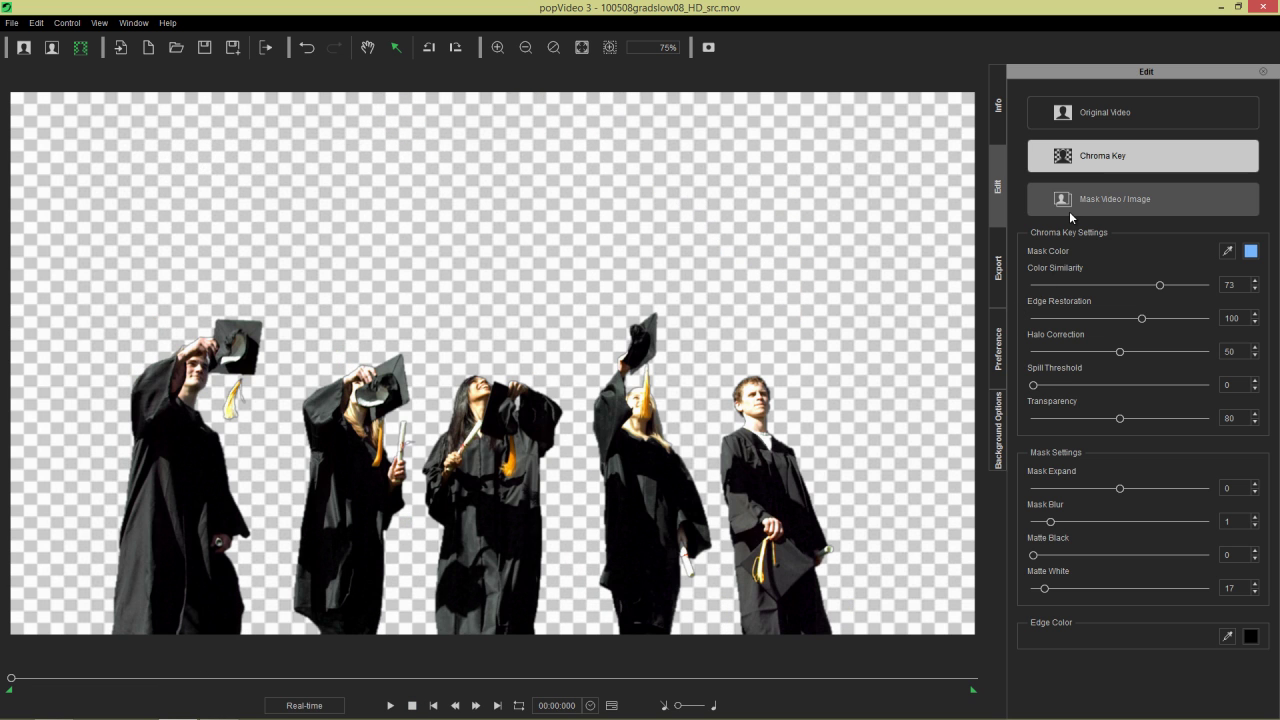
Use a custom dark green preview background and play the clip over it.
{"action": "left_click", "coordinate": [1000, 428]}
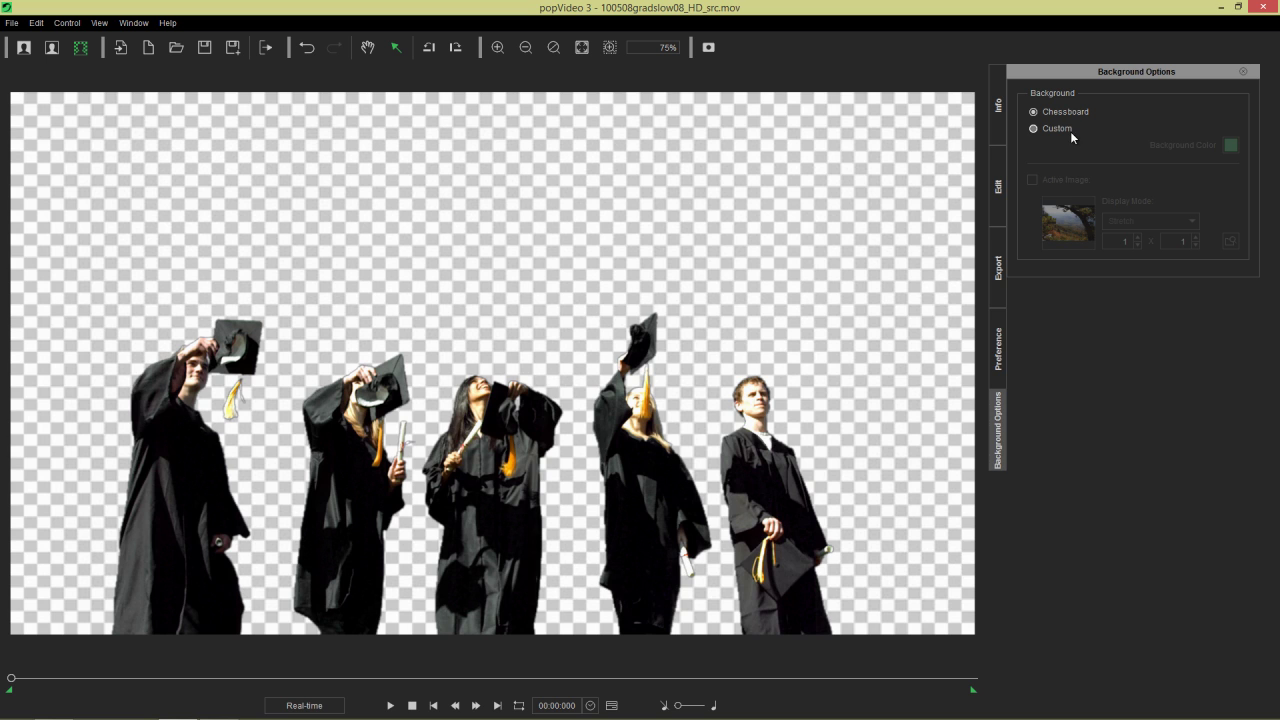
{"action": "left_click", "coordinate": [1034, 128]}
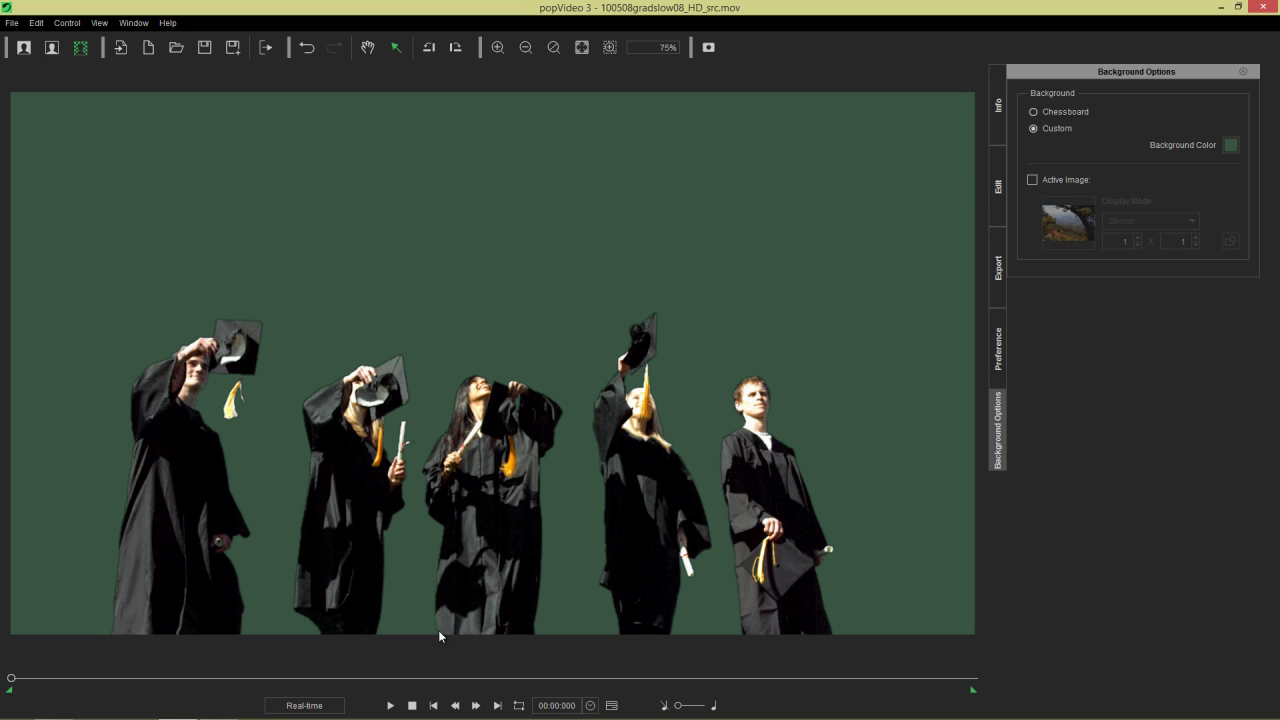
{"action": "left_click", "coordinate": [392, 705]}
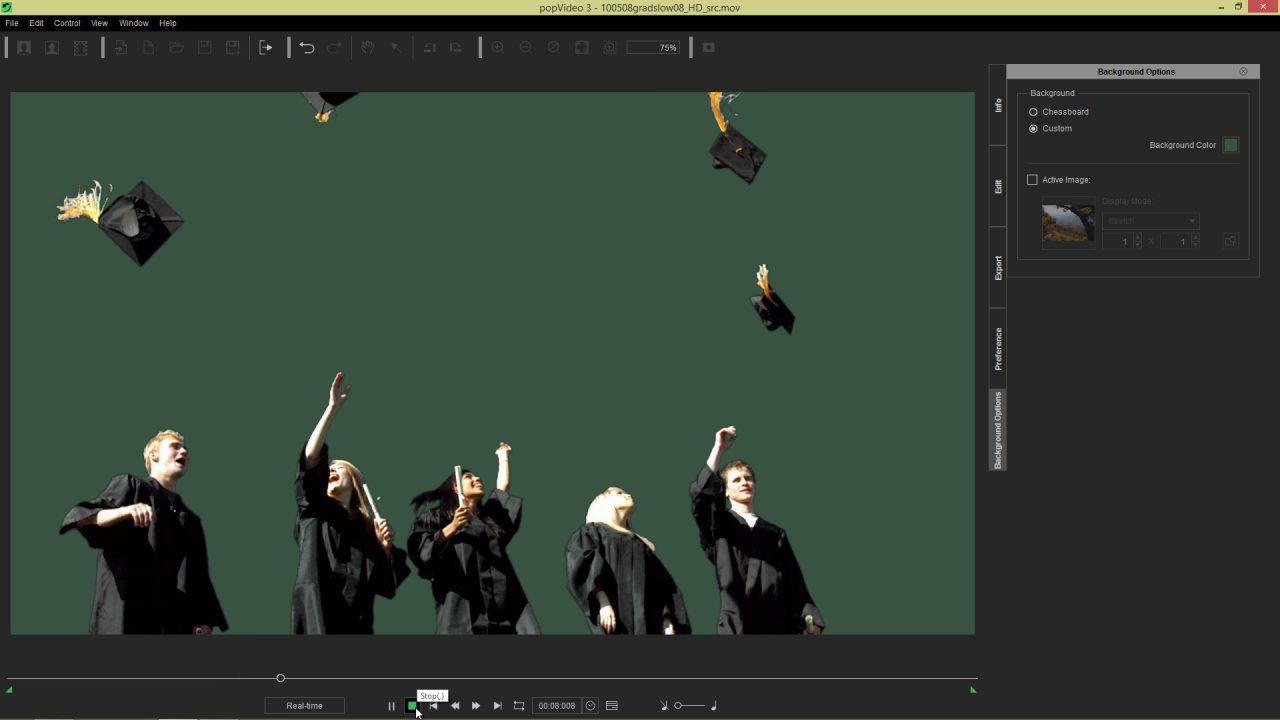
{"action": "key", "text": "period"}
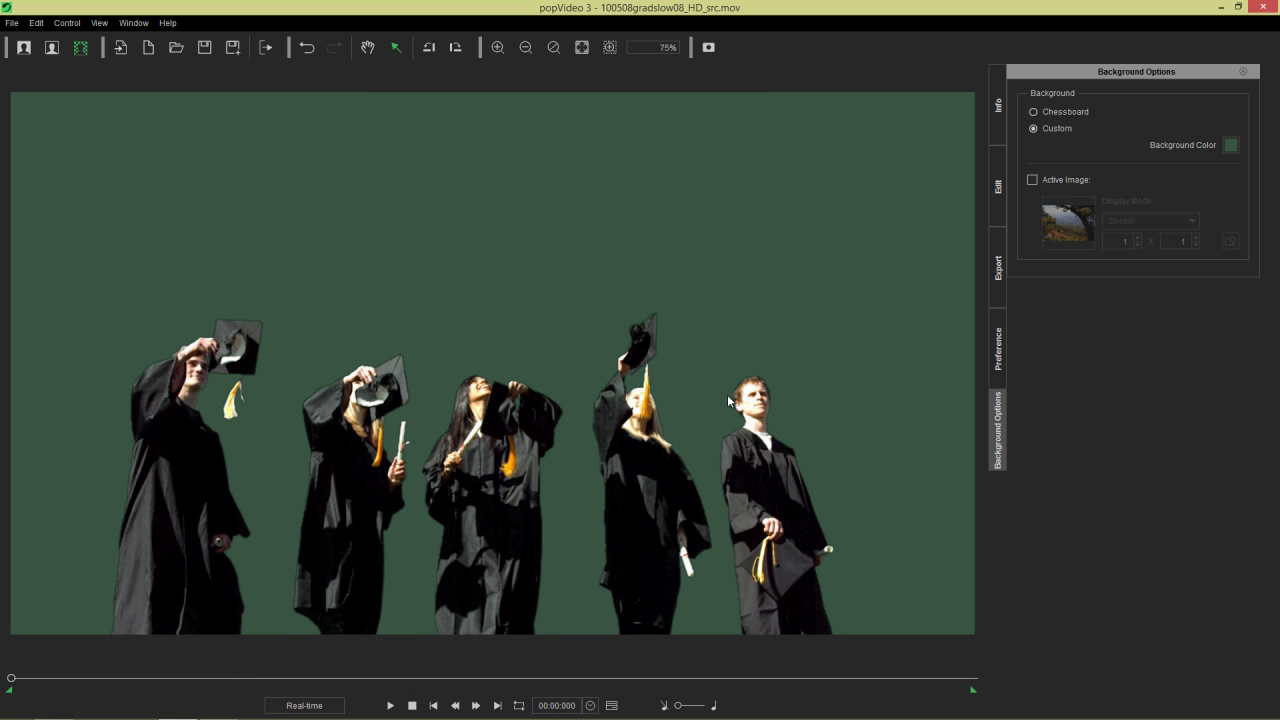
Reset the preview background to Chessboard and start a new project without saving.
{"action": "left_click", "coordinate": [1065, 111]}
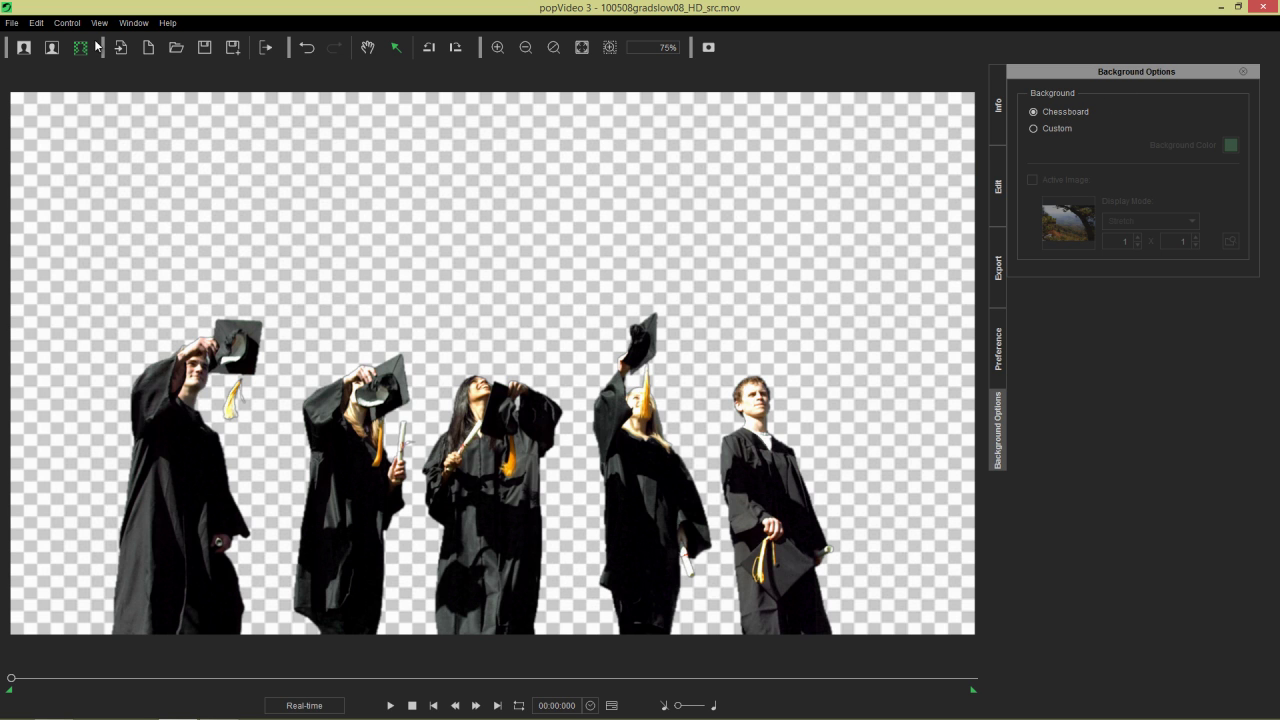
{"action": "left_click", "coordinate": [148, 47]}
{"action": "left_click", "coordinate": [680, 388]}
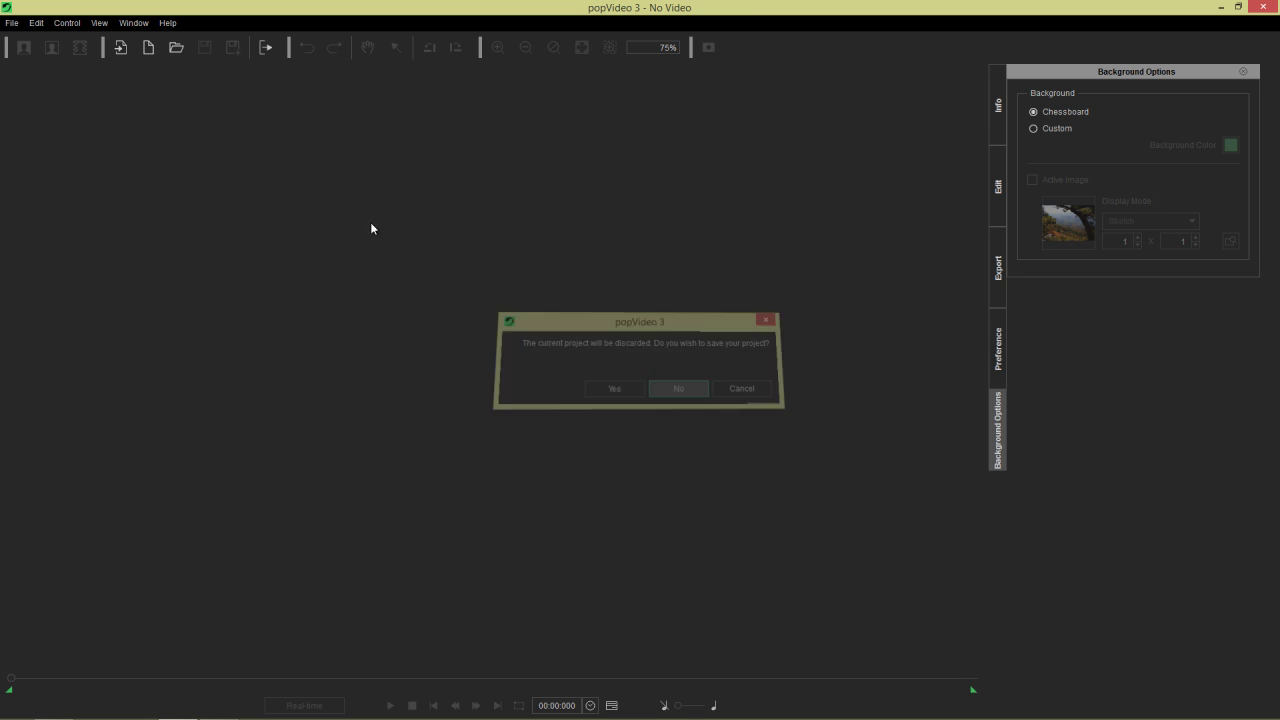
Import HM8A0723.MOV from popVideo Resources > timeline chromakey 2.
{"action": "left_click", "coordinate": [124, 52]}
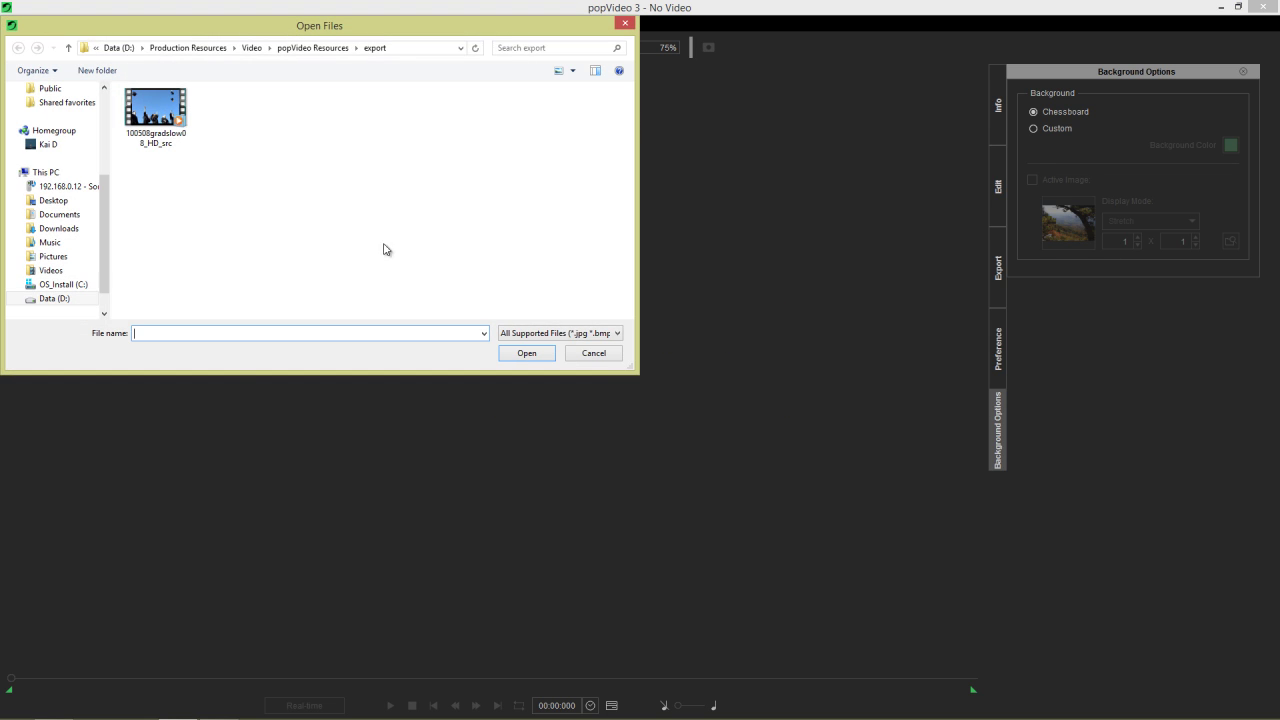
{"action": "left_click", "coordinate": [313, 48]}
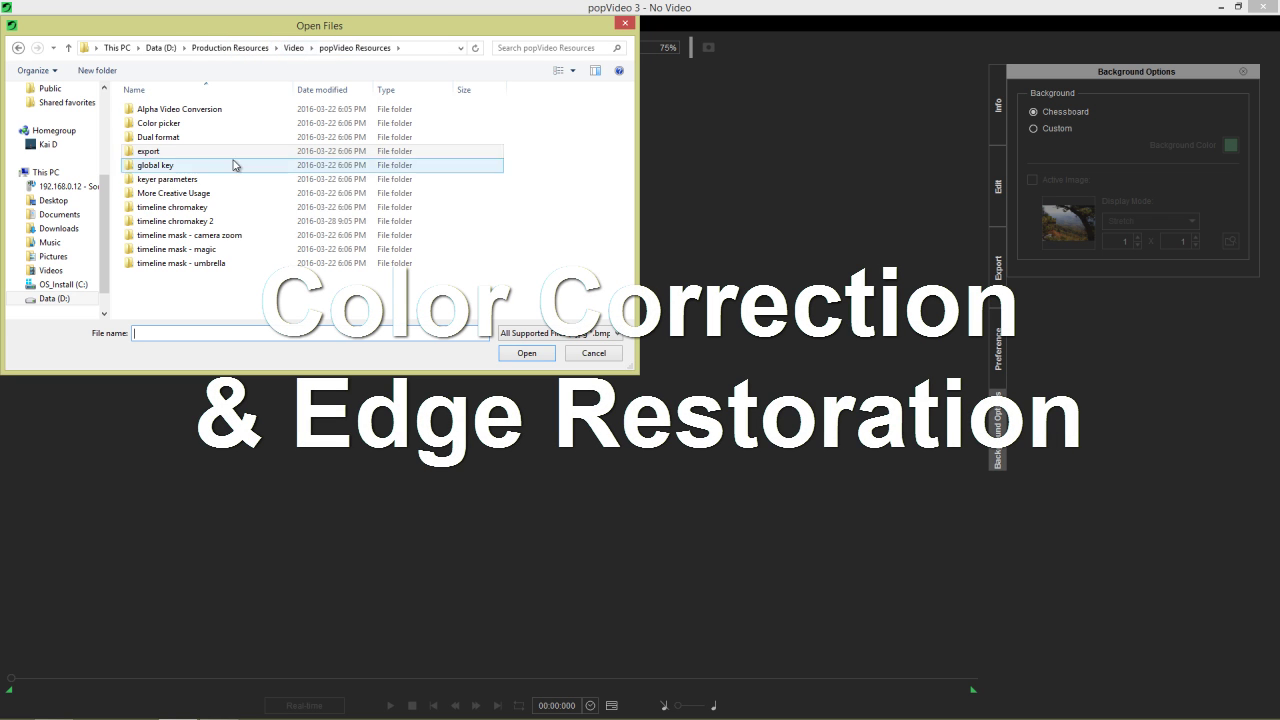
{"action": "double_click", "coordinate": [193, 222]}
{"action": "double_click", "coordinate": [158, 104]}
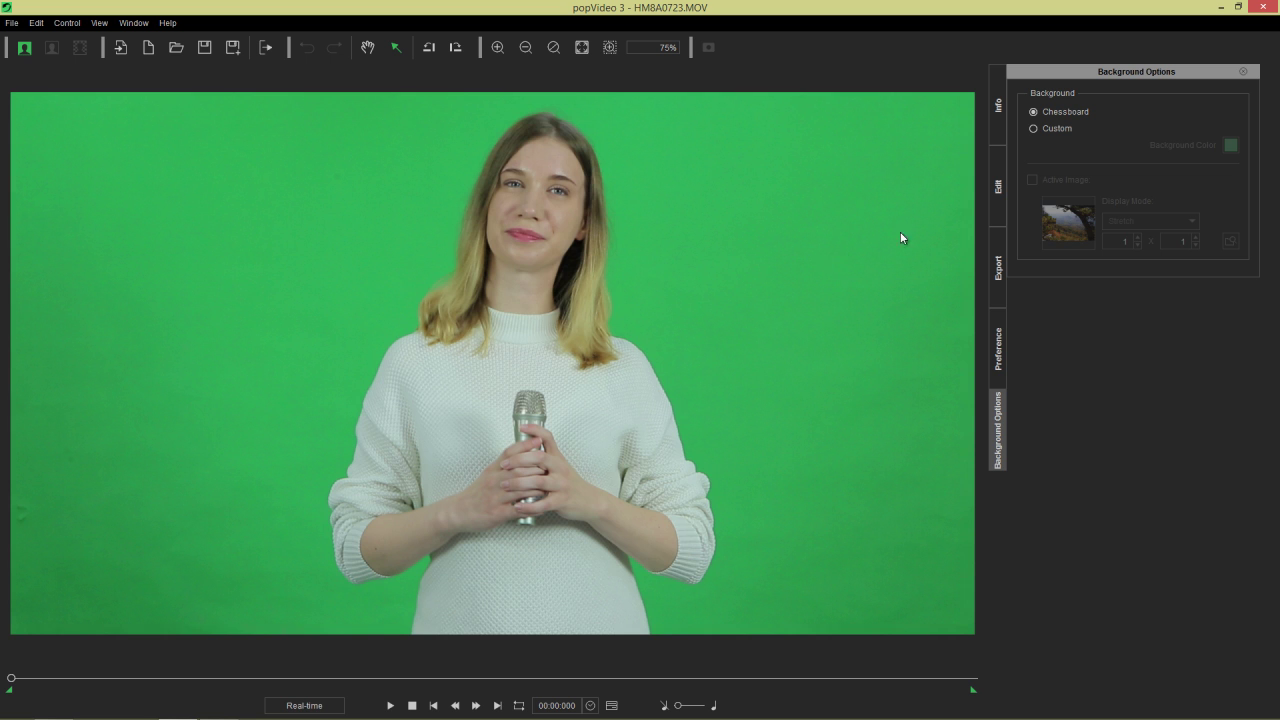
Enable Chroma Key on the presenter clip to key out the green screen.
{"action": "left_click", "coordinate": [999, 190]}
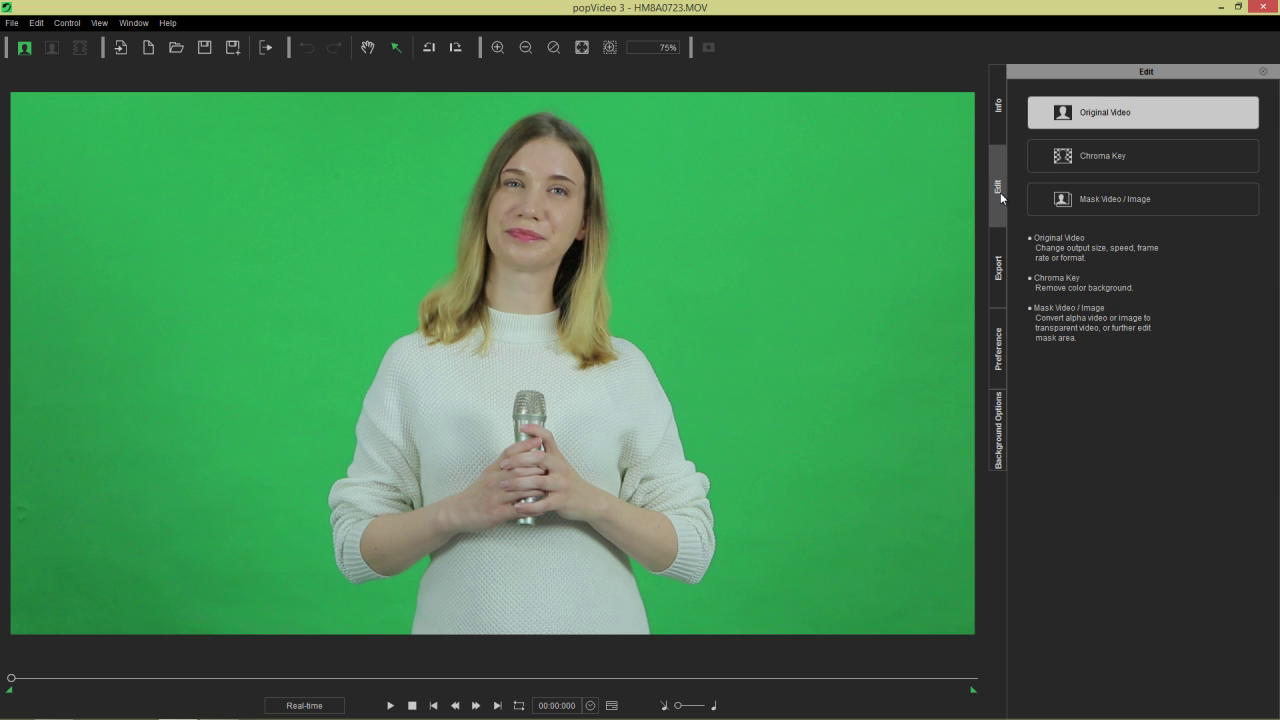
{"action": "left_click", "coordinate": [1145, 155]}
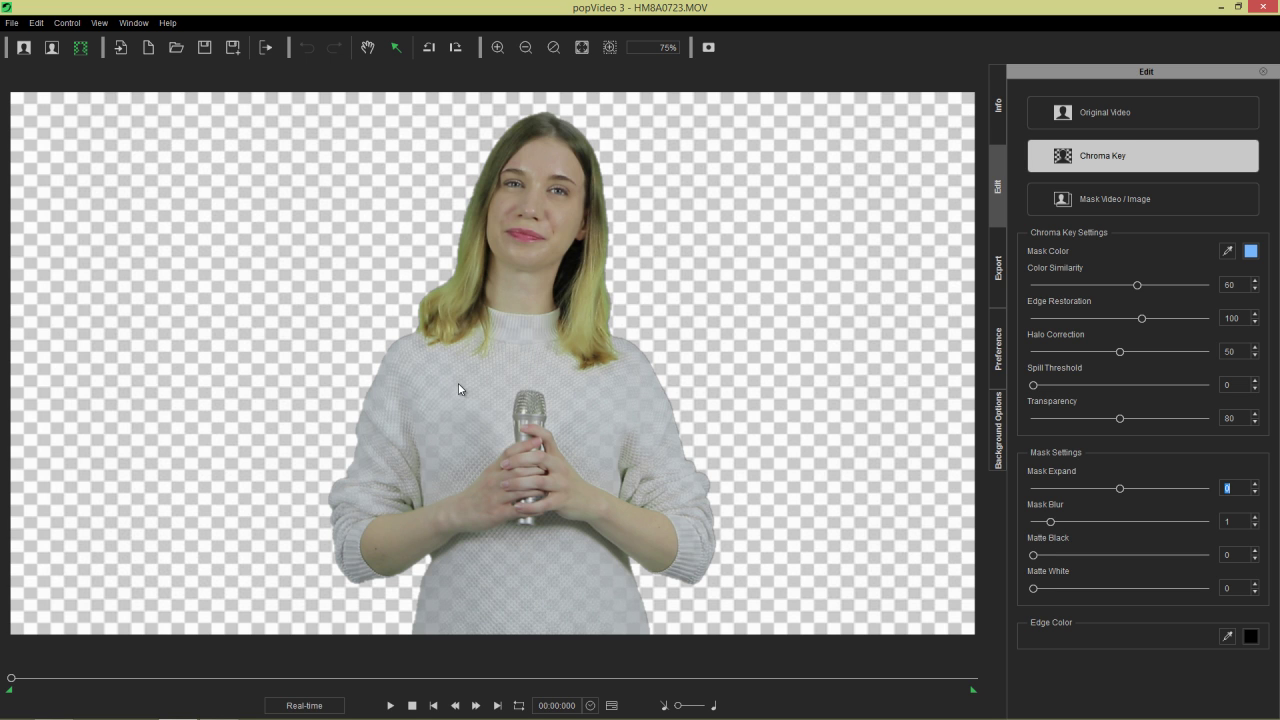
{"action": "scroll", "coordinate": [554, 414], "scroll_direction": "up", "scroll_amount": 2}
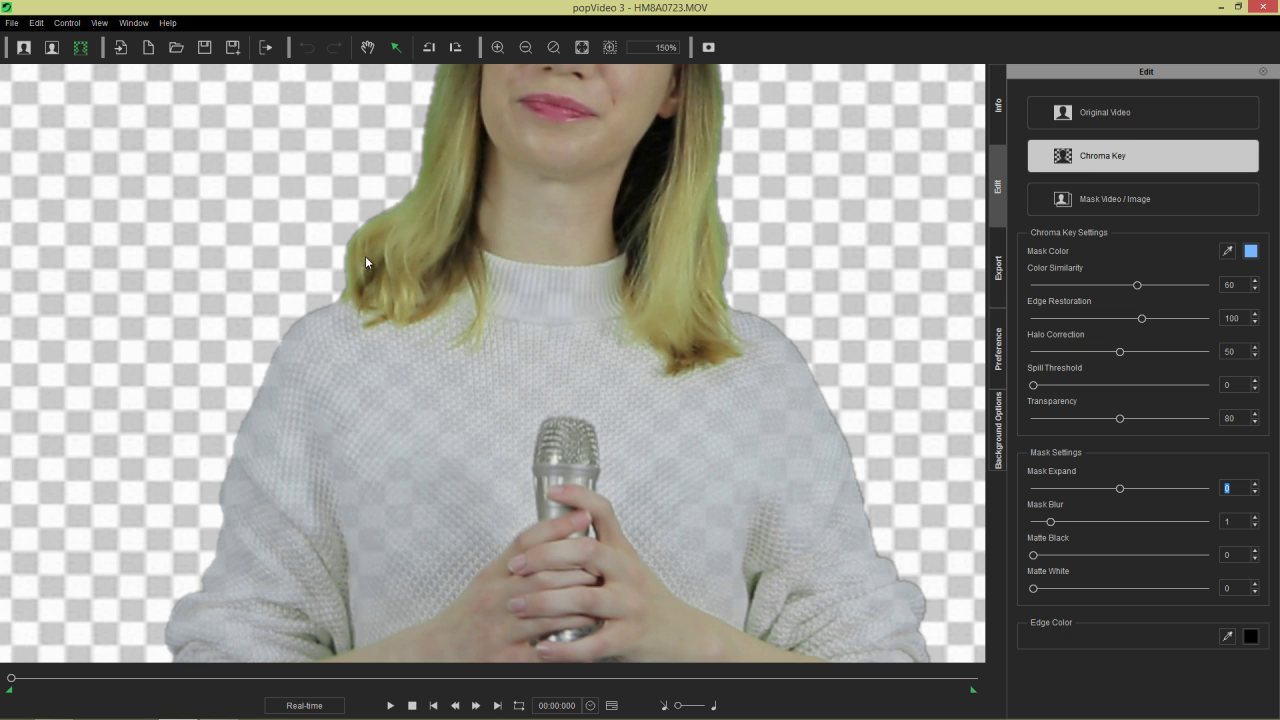
{"action": "scroll", "coordinate": [693, 375], "scroll_direction": "down", "scroll_amount": 1}
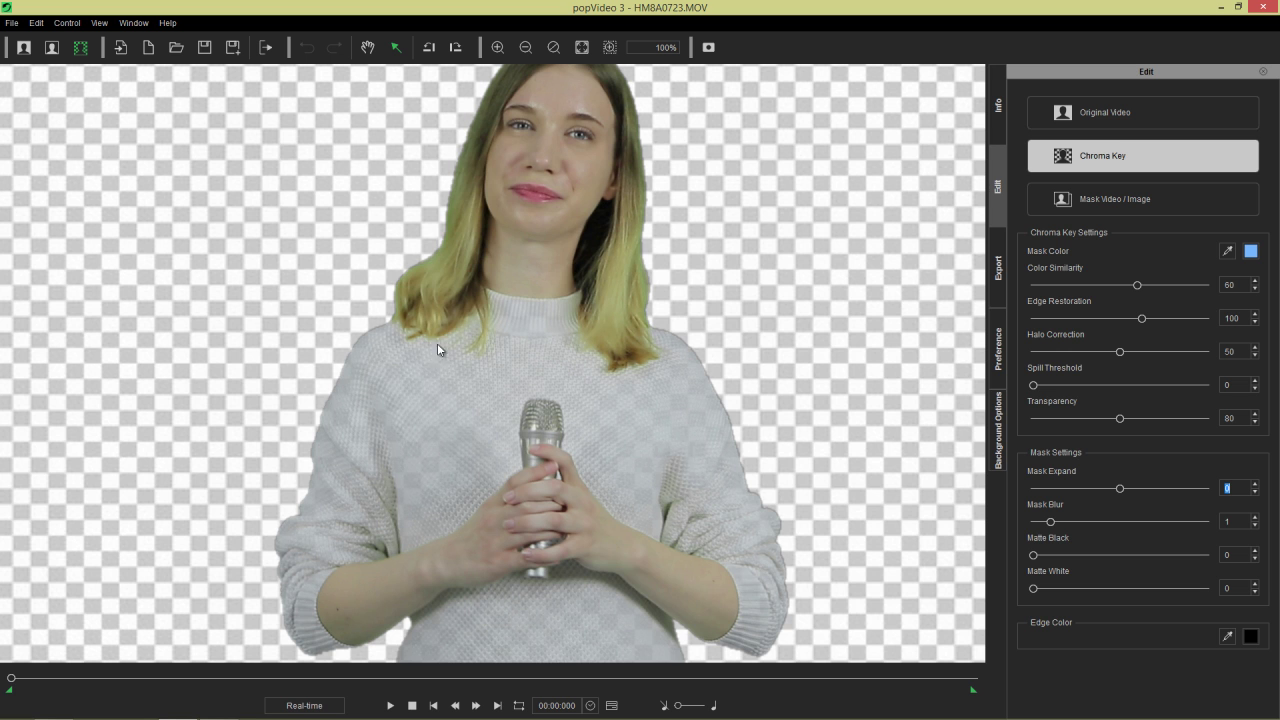
{"action": "scroll", "coordinate": [420, 340], "scroll_direction": "up", "scroll_amount": 2}
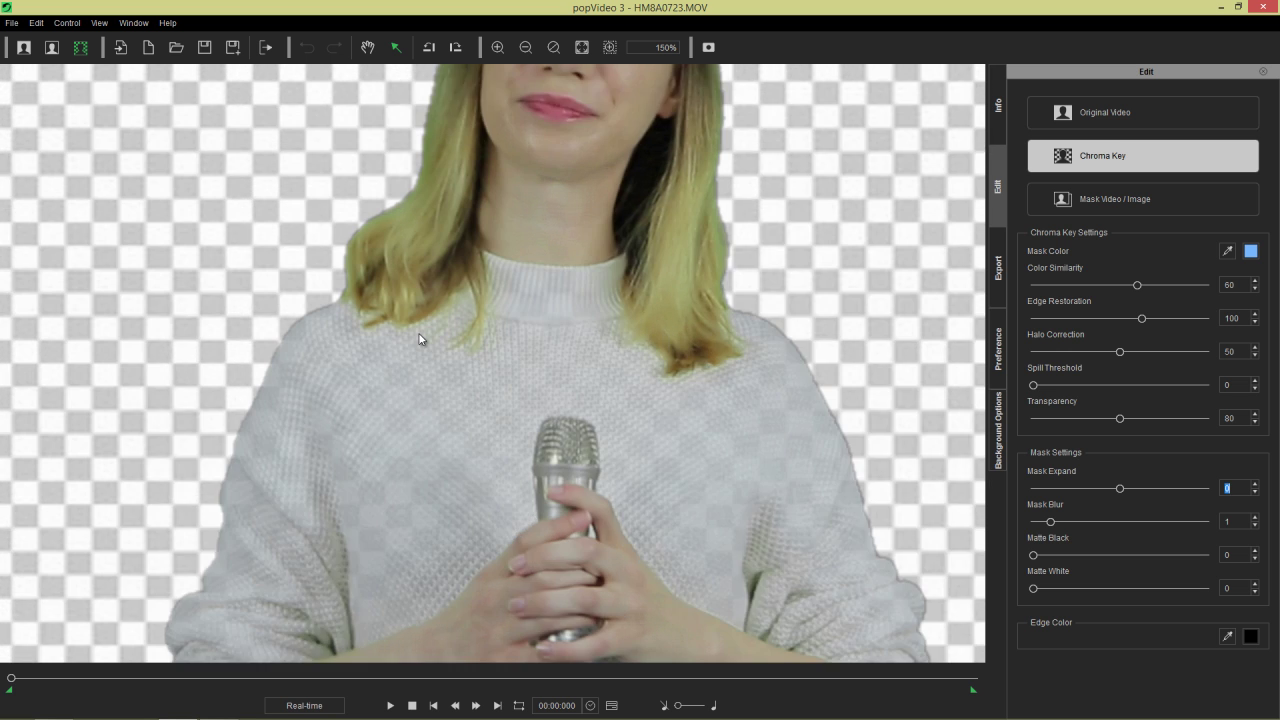
{"action": "scroll", "coordinate": [333, 268], "scroll_direction": "up", "scroll_amount": 1}
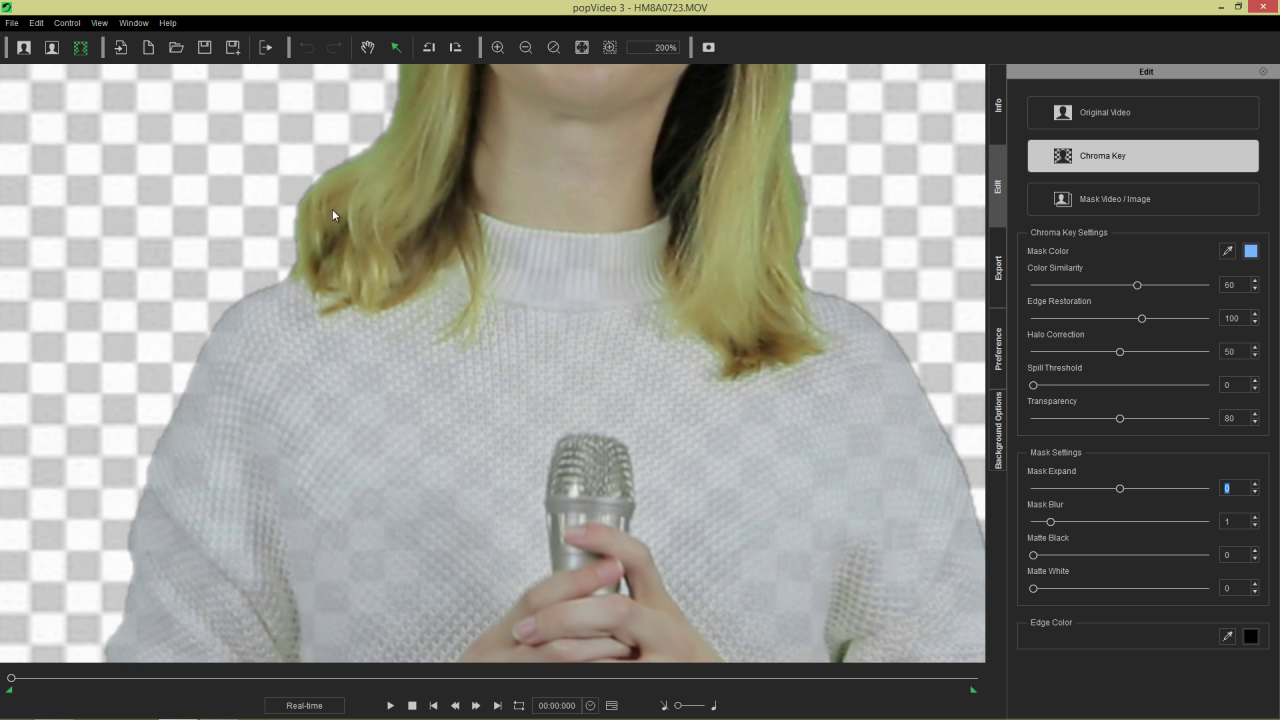
{"action": "scroll", "coordinate": [604, 314], "scroll_direction": "down", "scroll_amount": 2}
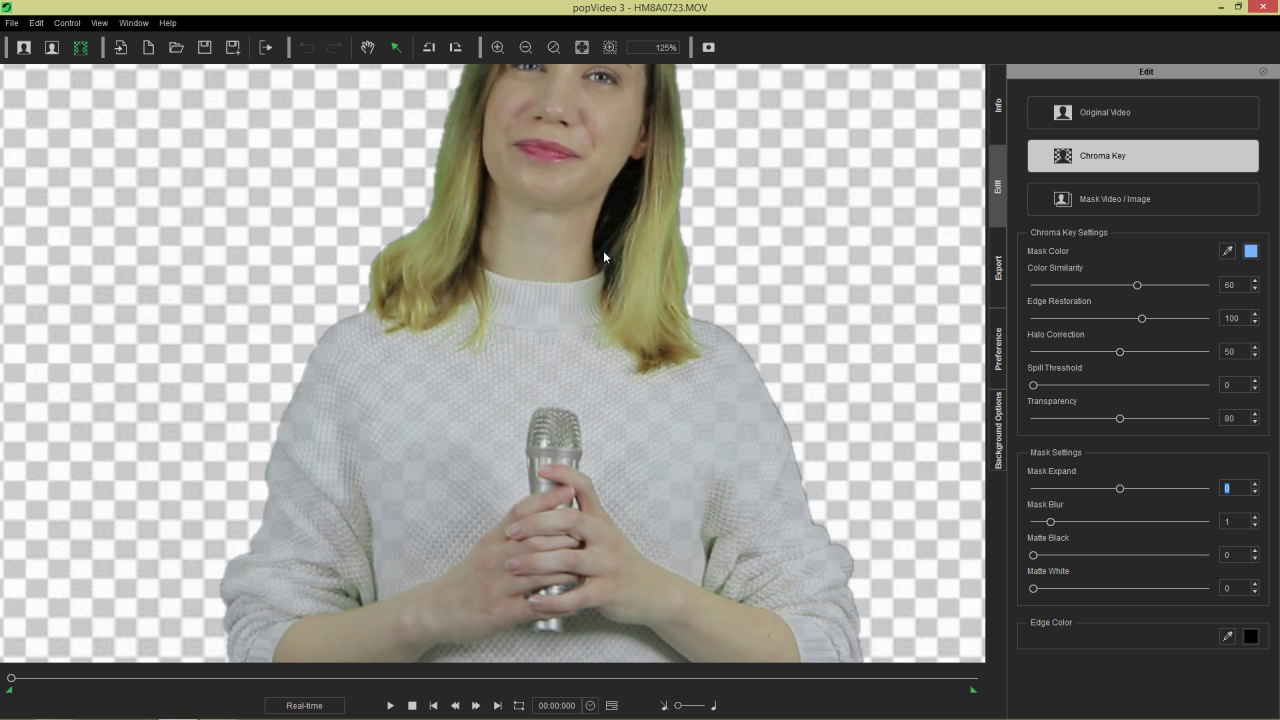
{"action": "scroll", "coordinate": [603, 257], "scroll_direction": "down", "scroll_amount": 1}
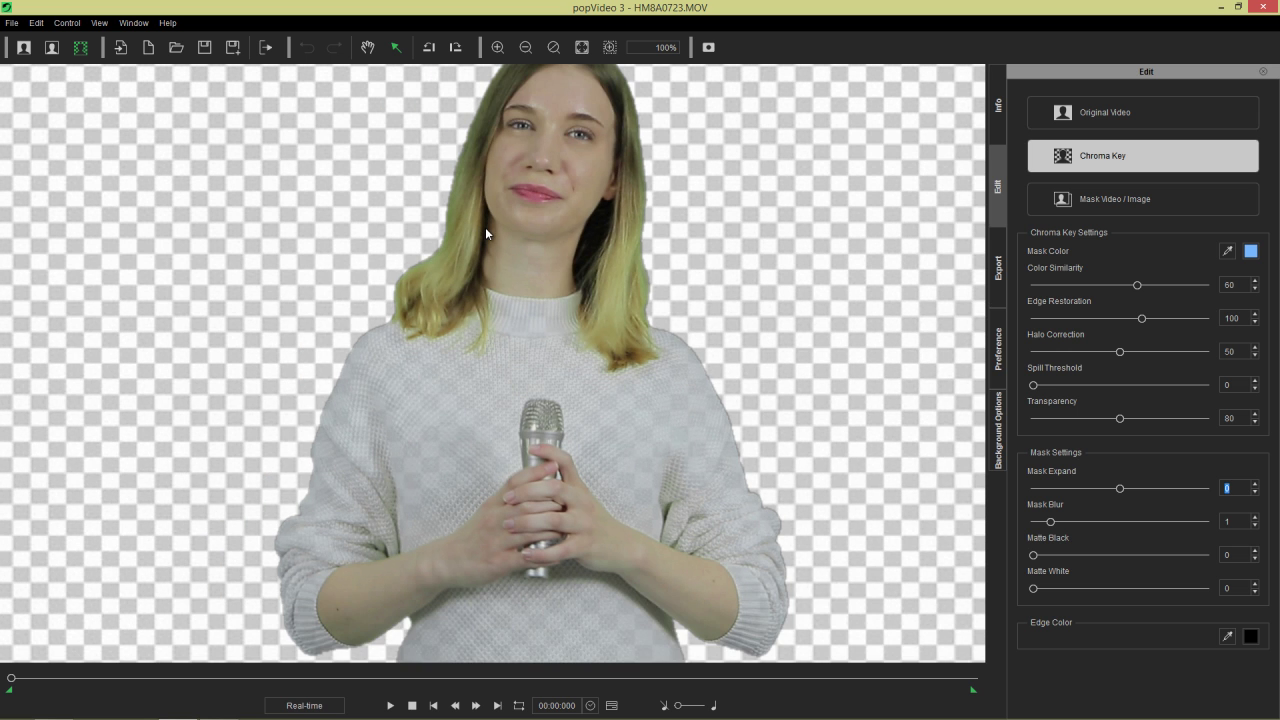
{"action": "scroll", "coordinate": [505, 203], "scroll_direction": "up", "scroll_amount": 2}
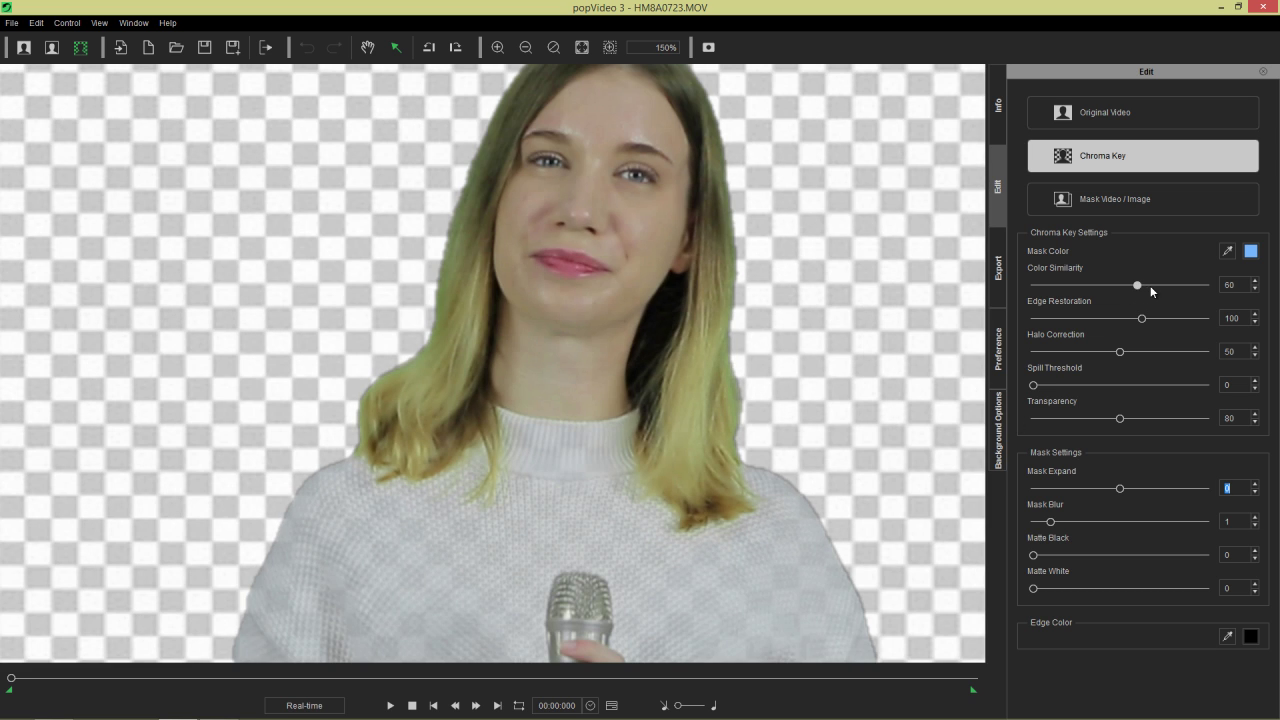
Raise Color Similarity from 60 to 86 and reframe the preview to check it.
{"action": "left_click_drag", "start_coordinate": [1150, 285], "coordinate": [1182, 287]}
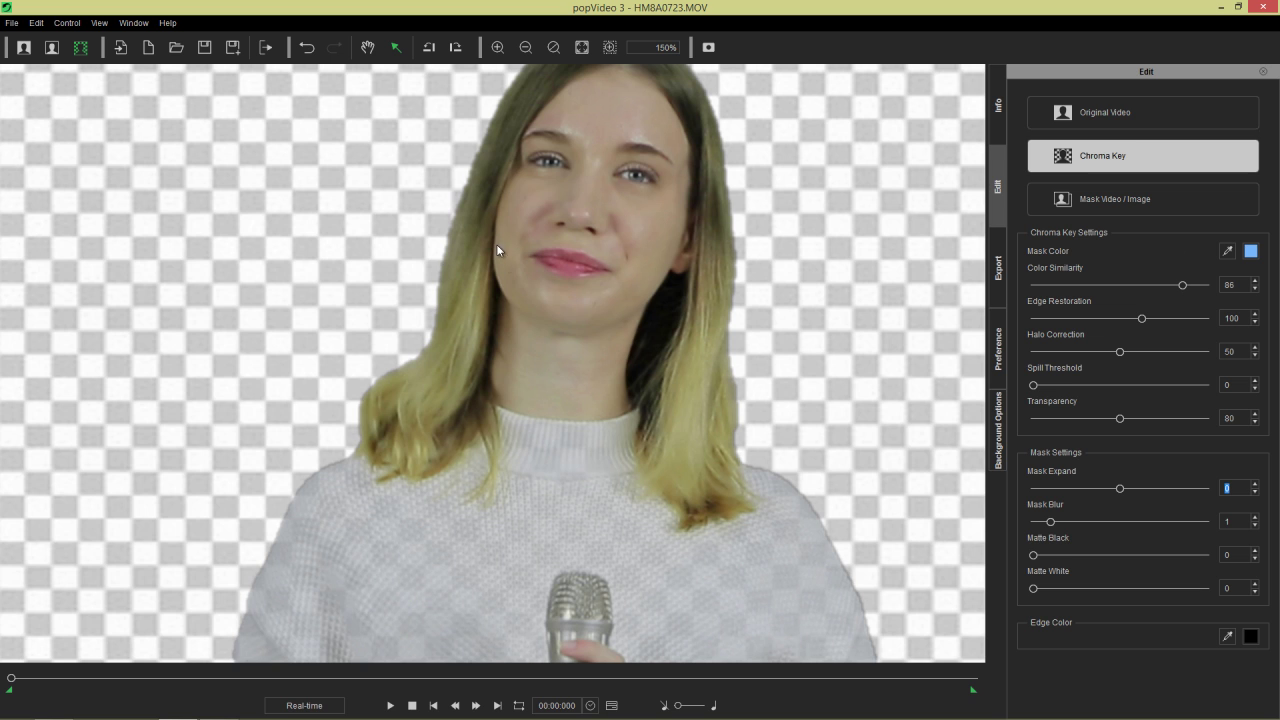
{"action": "scroll", "coordinate": [540, 352], "scroll_direction": "down", "scroll_amount": 3}
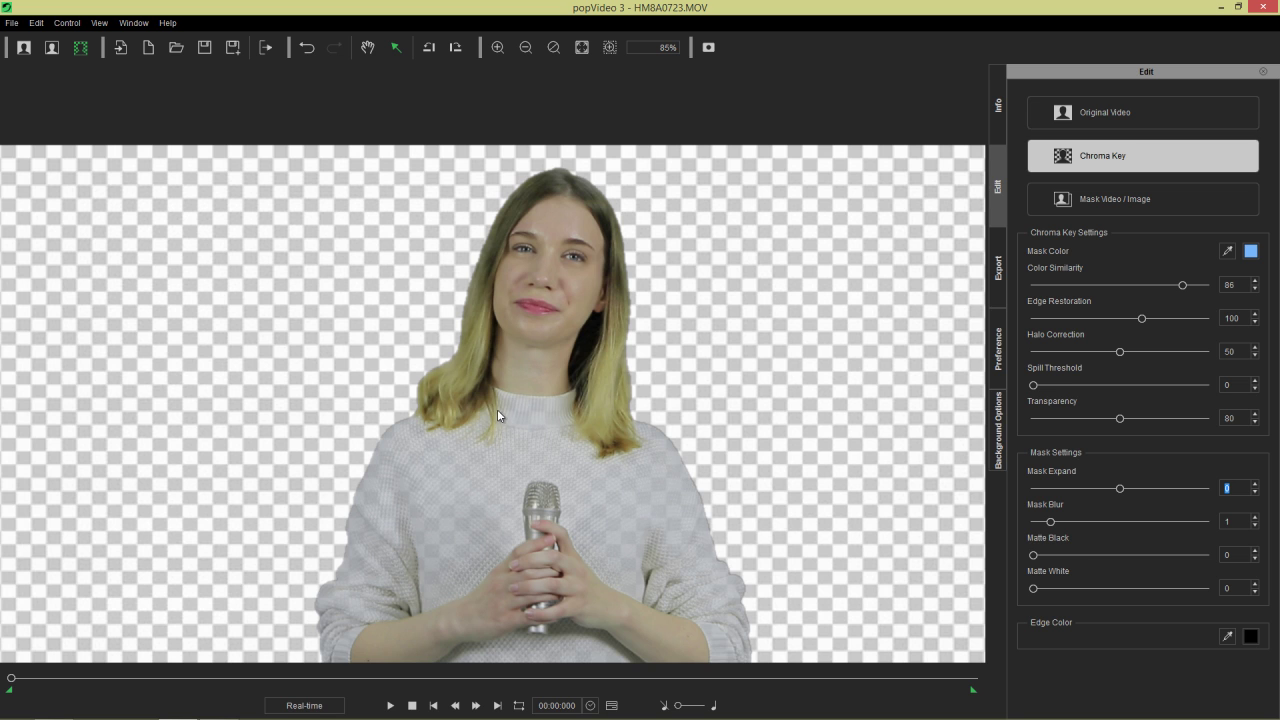
{"action": "left_click_drag", "start_coordinate": [531, 556], "coordinate": [518, 418]}
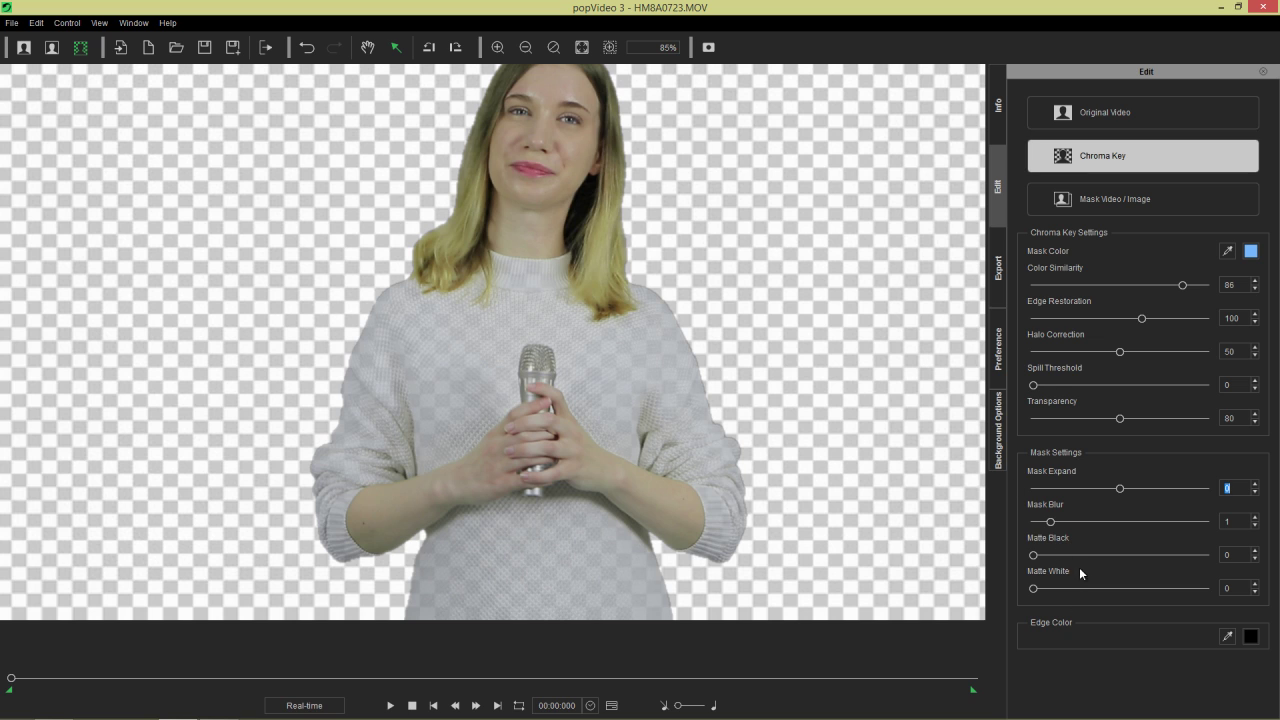
In mask view, raise Matte White to 70, then switch back to the result view.
{"action": "left_click", "coordinate": [53, 50]}
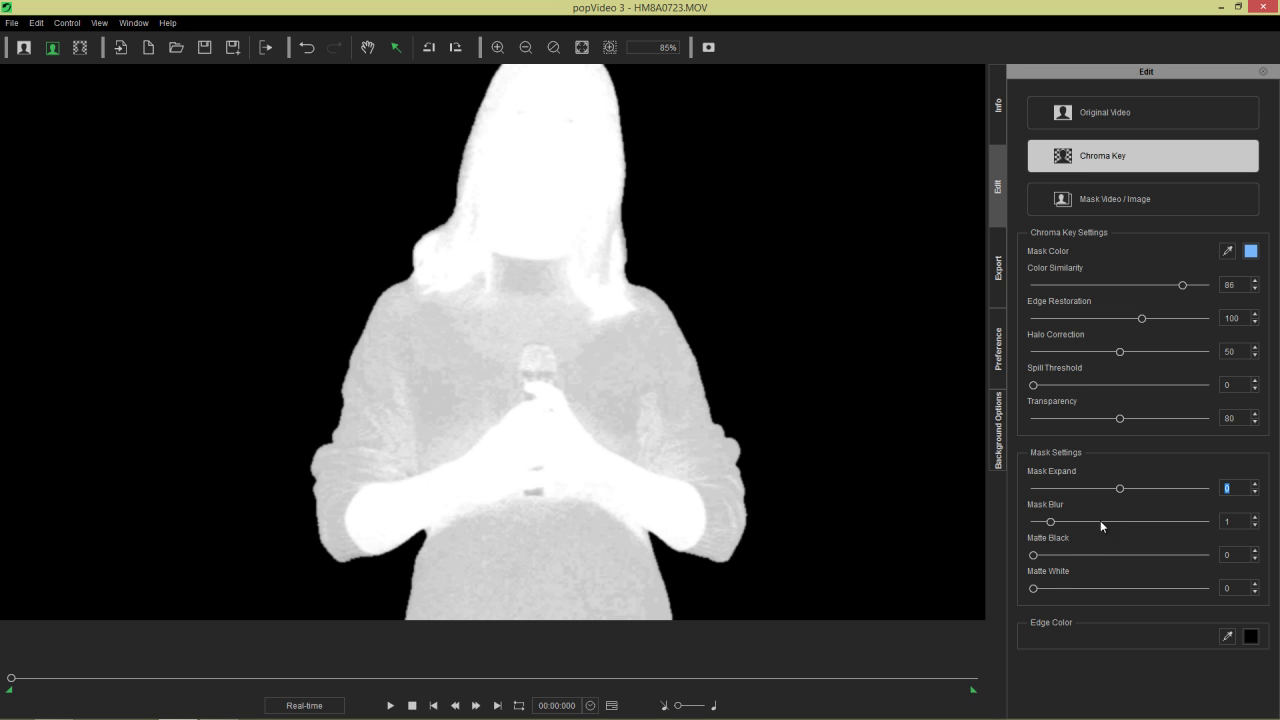
{"action": "left_click_drag", "start_coordinate": [1038, 587], "coordinate": [1075, 587]}
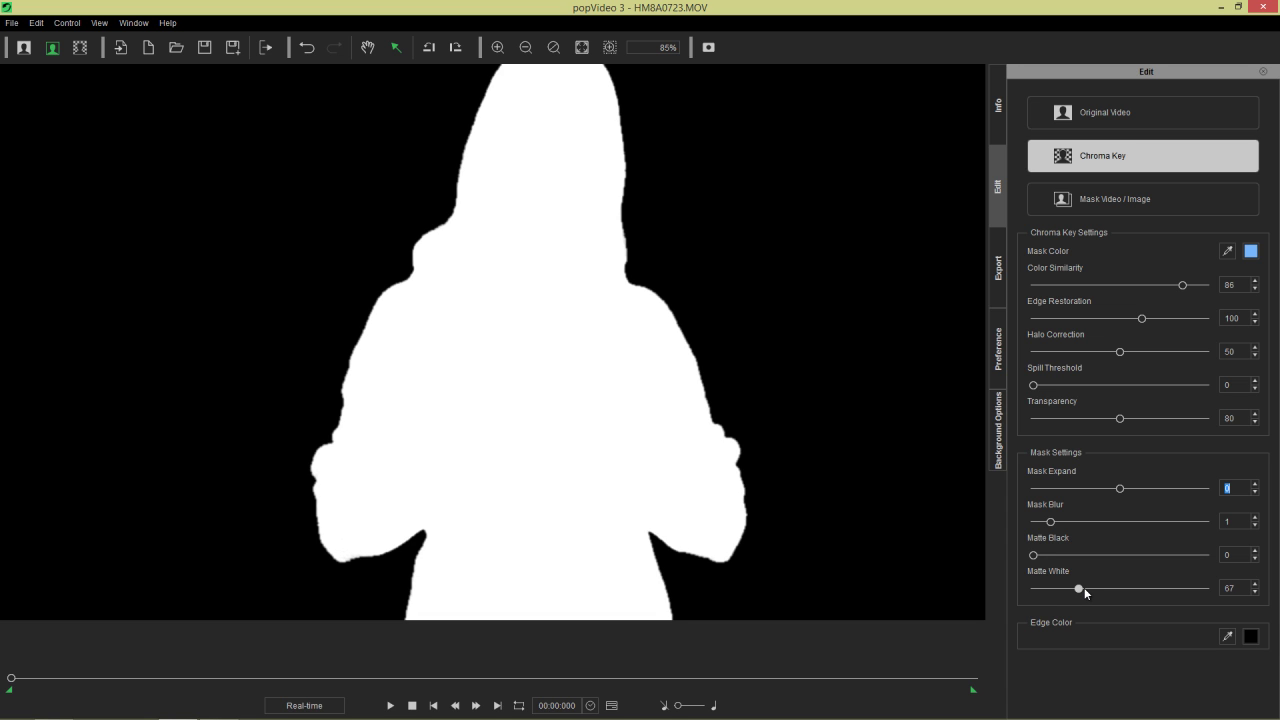
{"action": "left_click_drag", "start_coordinate": [1084, 587], "coordinate": [1084, 587]}
{"action": "left_click", "coordinate": [82, 48]}
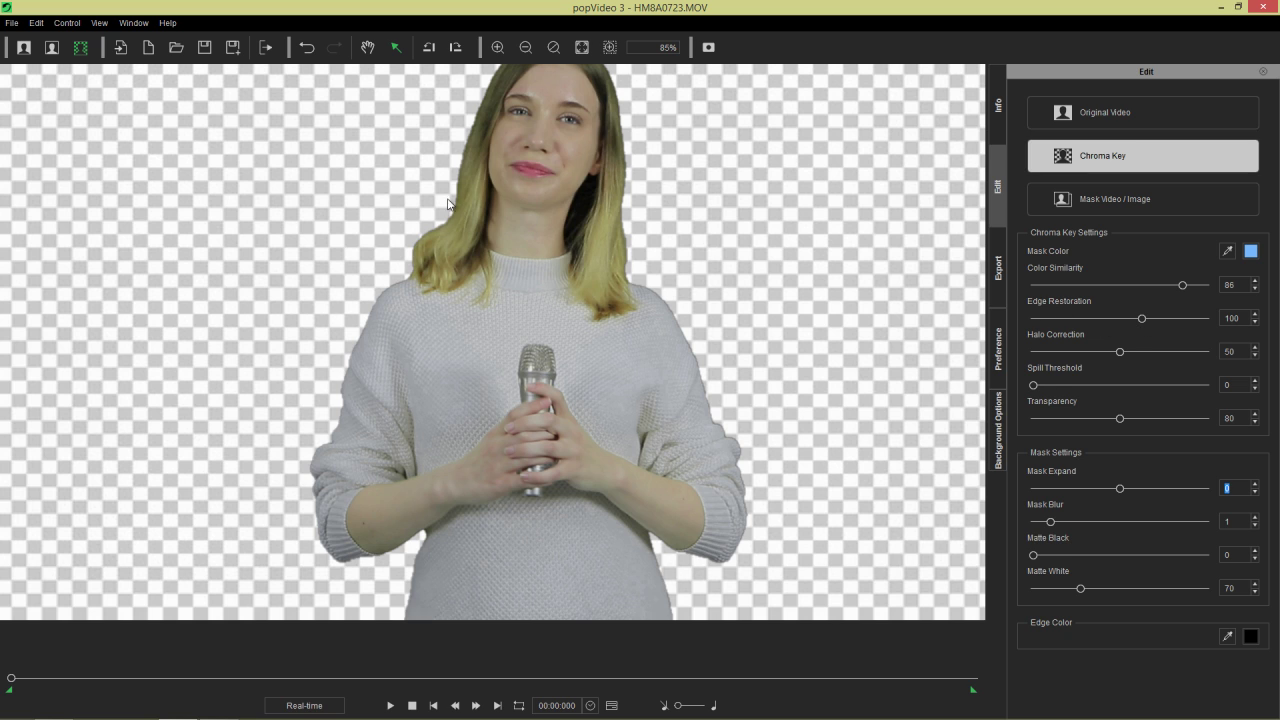
{"action": "scroll", "coordinate": [400, 300], "scroll_direction": "up", "scroll_amount": 5}
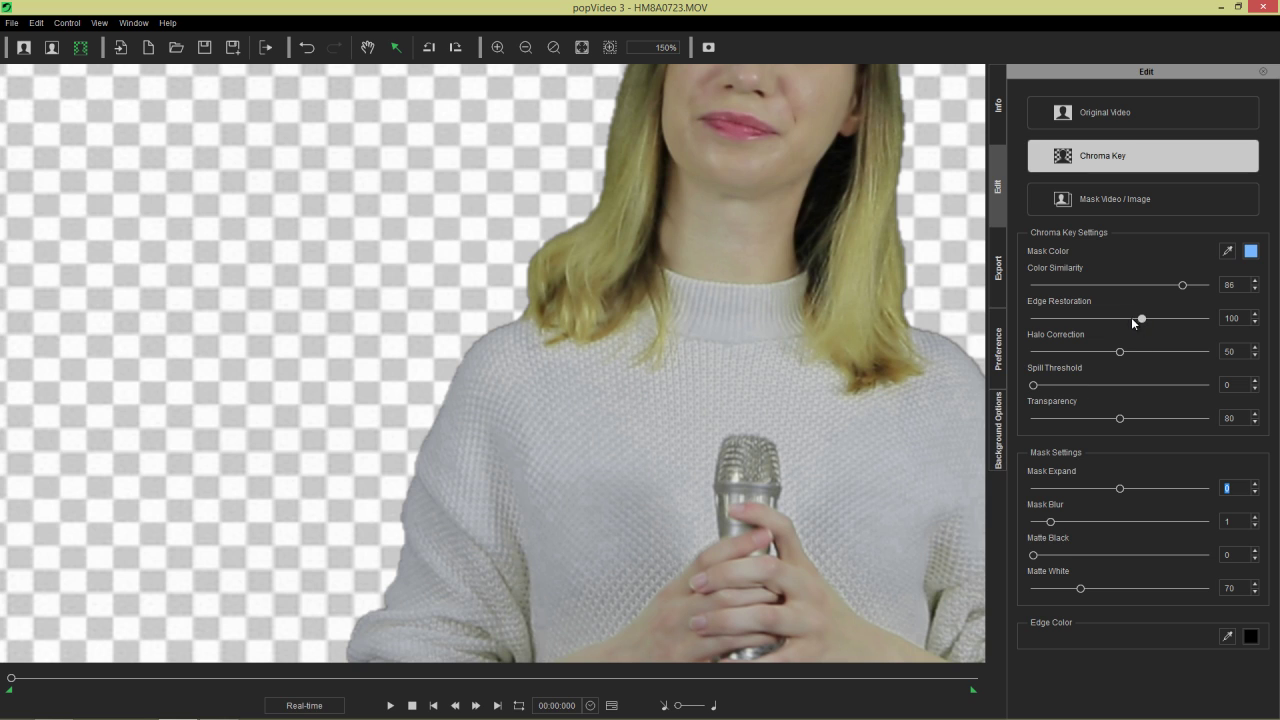
Lower Edge Restoration from 100 to 69 and inspect the tightened edges.
{"action": "left_click_drag", "start_coordinate": [1133, 320], "coordinate": [1112, 320]}
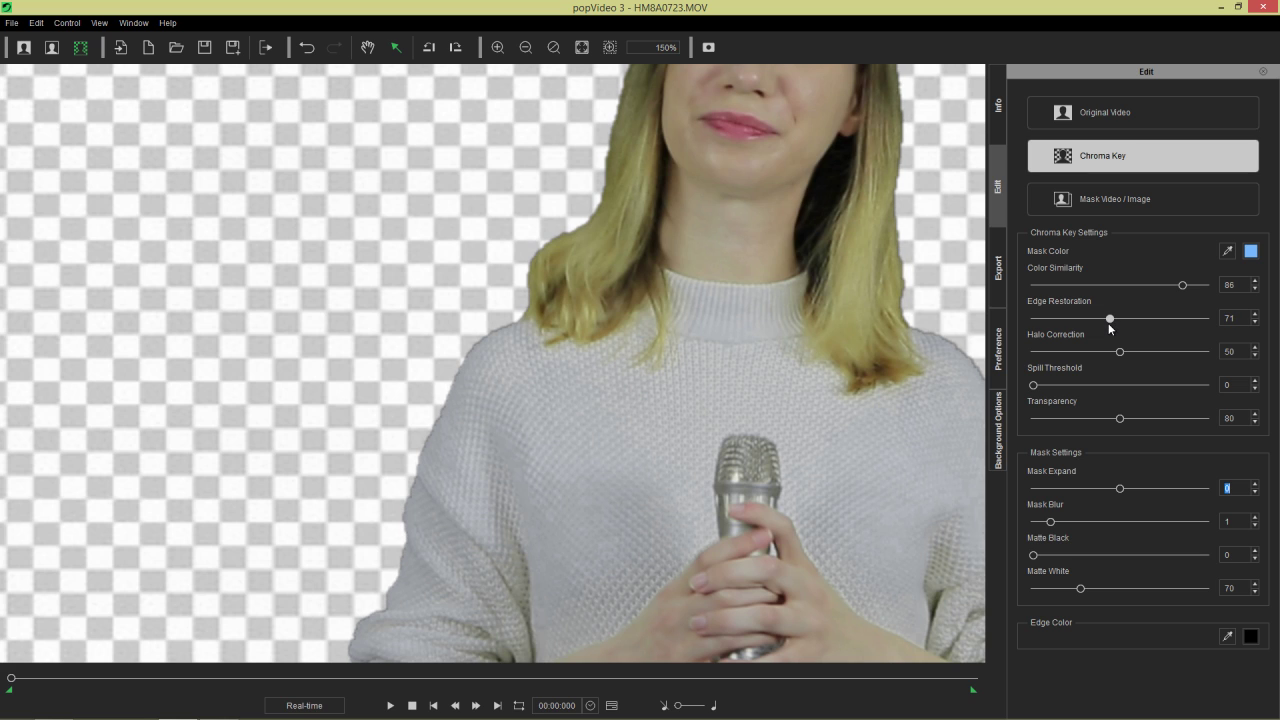
{"action": "left_click_drag", "start_coordinate": [1108, 321], "coordinate": [1106, 320]}
{"action": "key", "text": "h"}
{"action": "left_click_drag", "start_coordinate": [849, 471], "coordinate": [751, 400]}
{"action": "key", "text": "v"}
{"action": "key", "text": "ctrl+minus"}
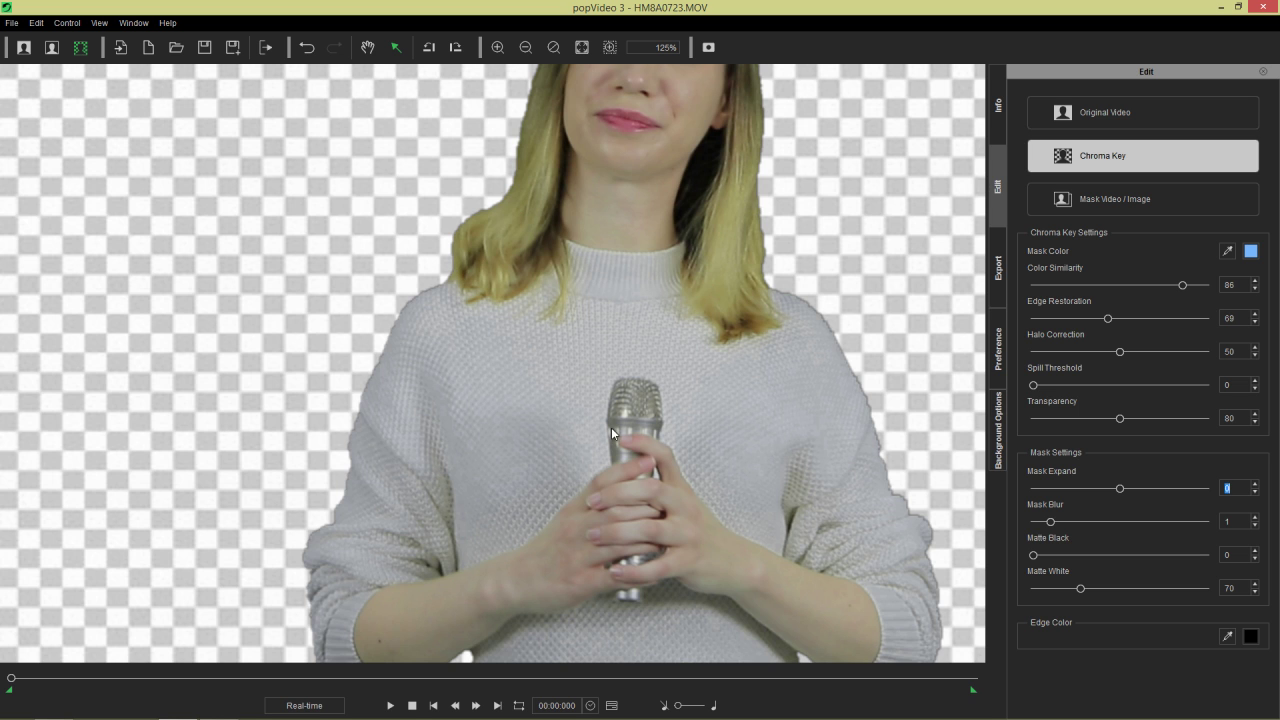
{"action": "scroll", "coordinate": [611, 427], "scroll_direction": "up", "scroll_amount": 1}
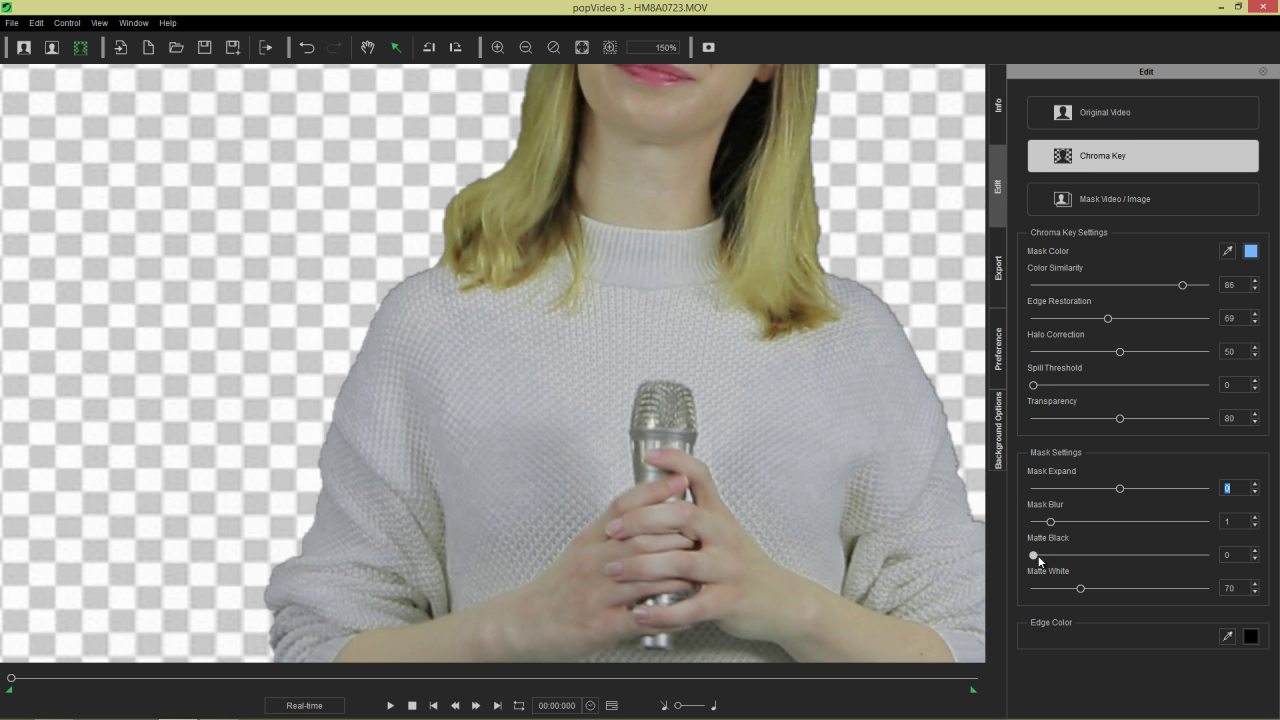
Adjust Matte Black while comparing mask and result views, settling it at 72.
{"action": "mouse_move", "coordinate": [1045, 560]}
{"action": "left_mouse_down"}
{"action": "mouse_move", "coordinate": [1122, 560]}
{"action": "mouse_move", "coordinate": [1035, 554]}
{"action": "left_mouse_up"}
{"action": "left_click", "coordinate": [52, 47]}
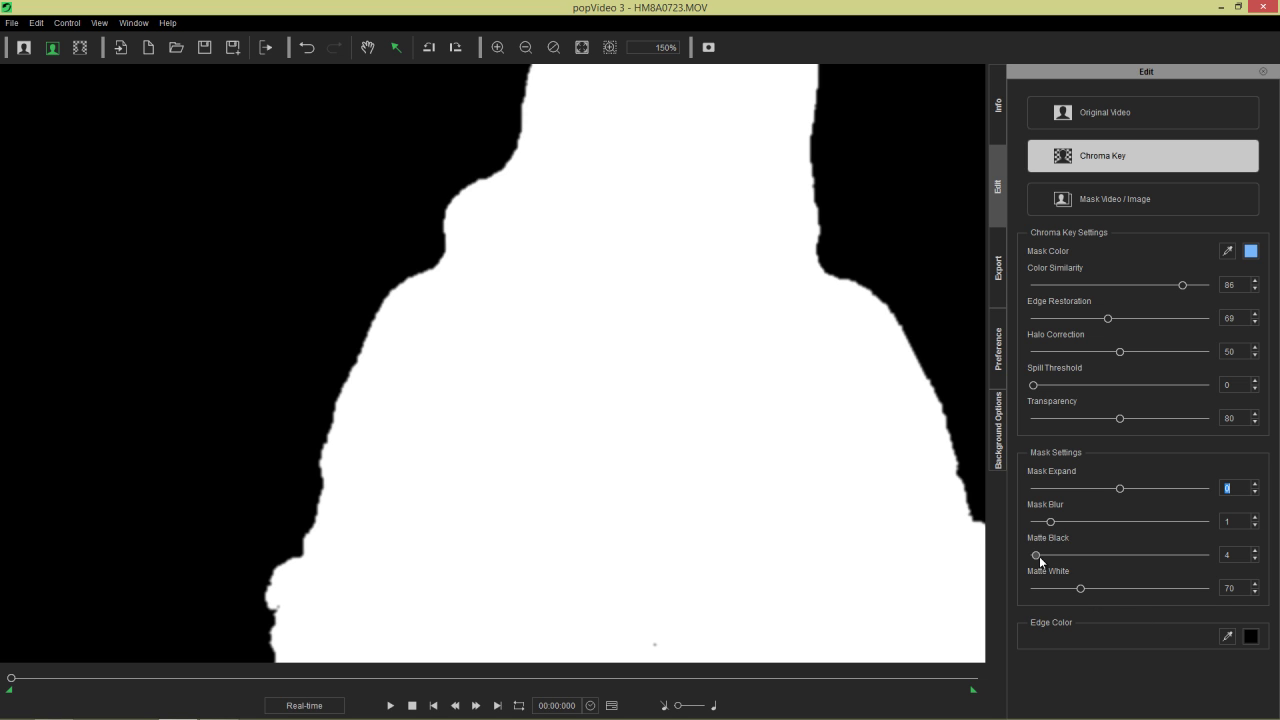
{"action": "left_click_drag", "start_coordinate": [1042, 555], "coordinate": [1069, 552]}
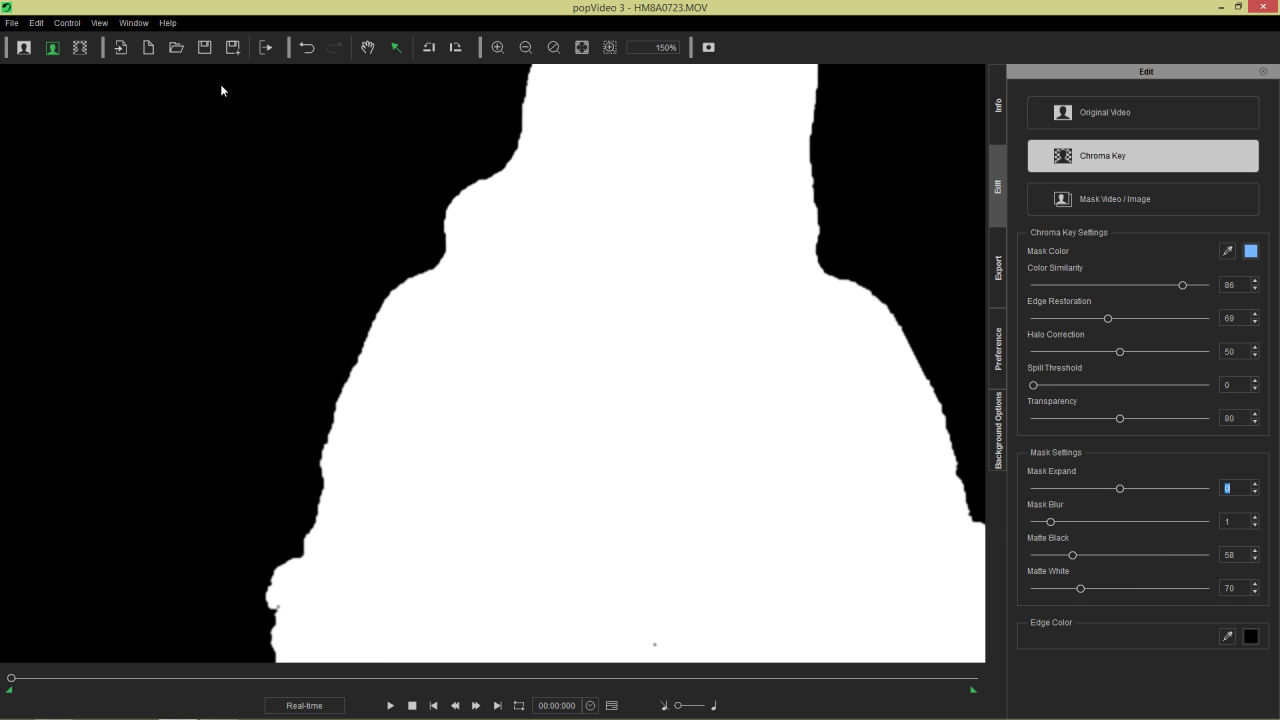
{"action": "left_click", "coordinate": [80, 49]}
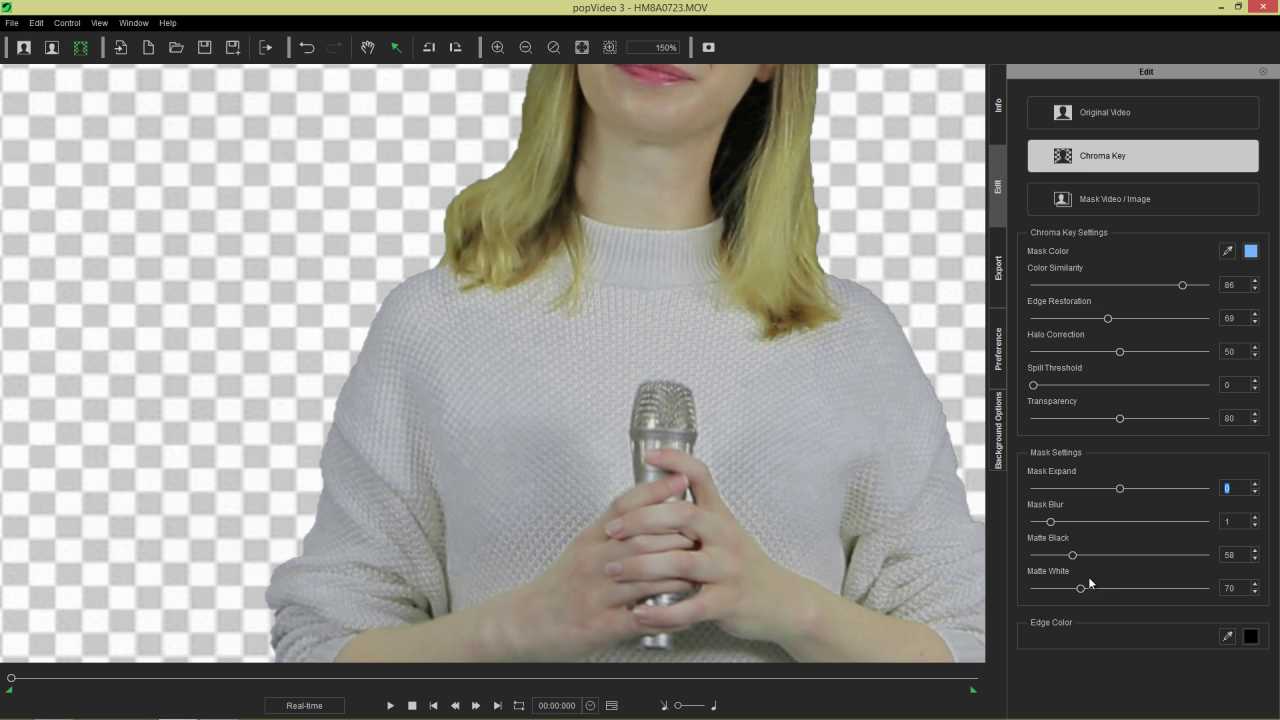
{"action": "left_click", "coordinate": [1045, 553]}
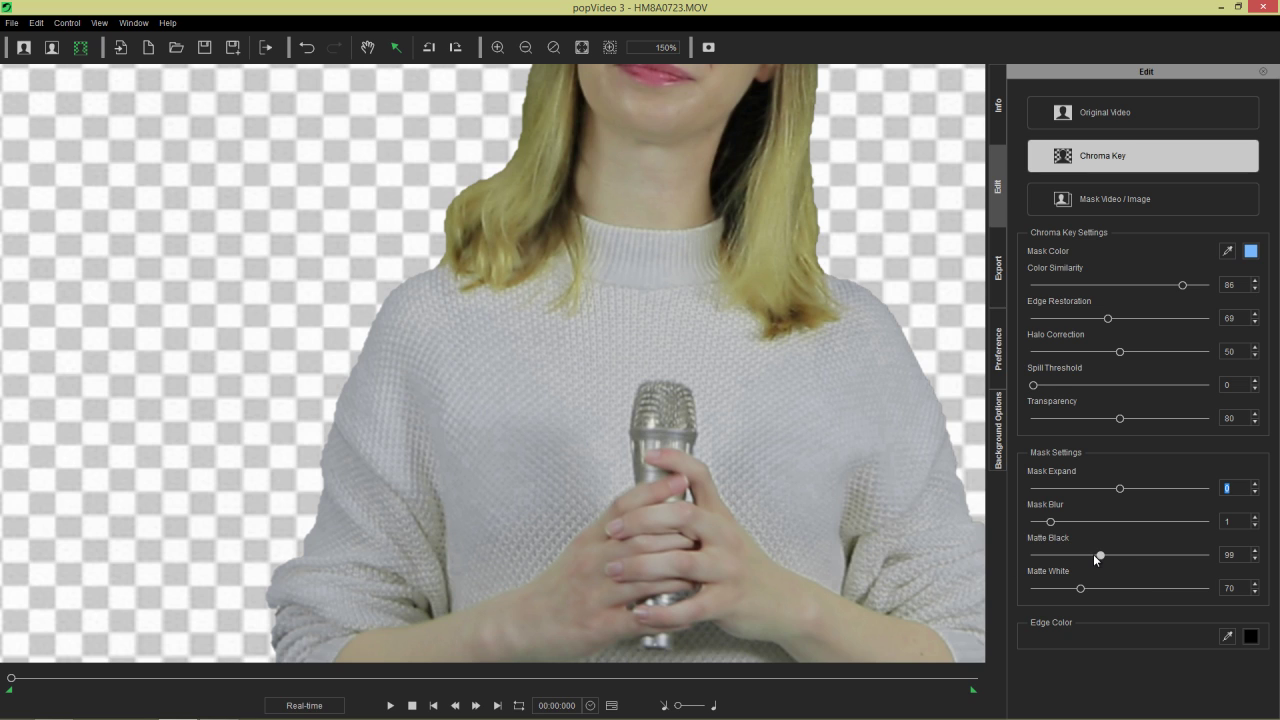
{"action": "left_click_drag", "start_coordinate": [1097, 556], "coordinate": [1094, 558]}
Step Mask Expand down to -2 and settle Mask Blur back at 3 after trying 4.
{"action": "left_click", "coordinate": [1255, 517]}
{"action": "left_click", "coordinate": [1255, 517]}
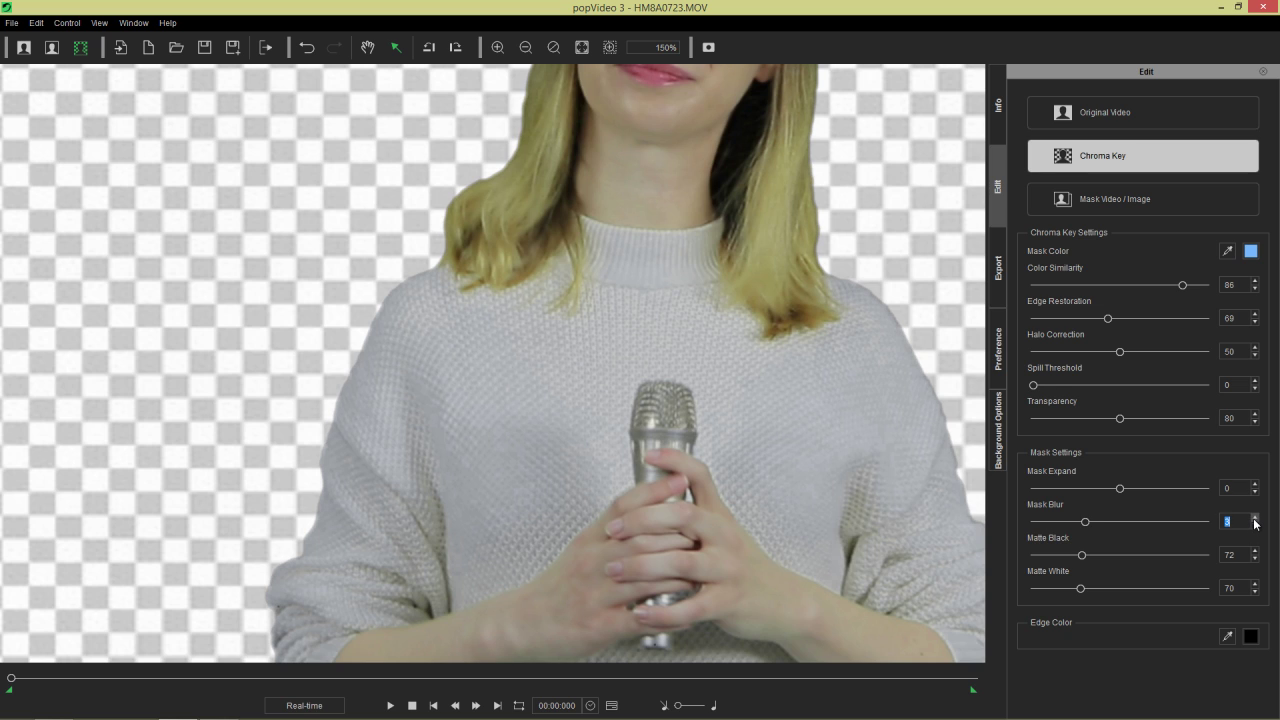
{"action": "left_click", "coordinate": [1255, 517]}
{"action": "left_click", "coordinate": [1255, 493]}
{"action": "left_click", "coordinate": [1255, 492]}
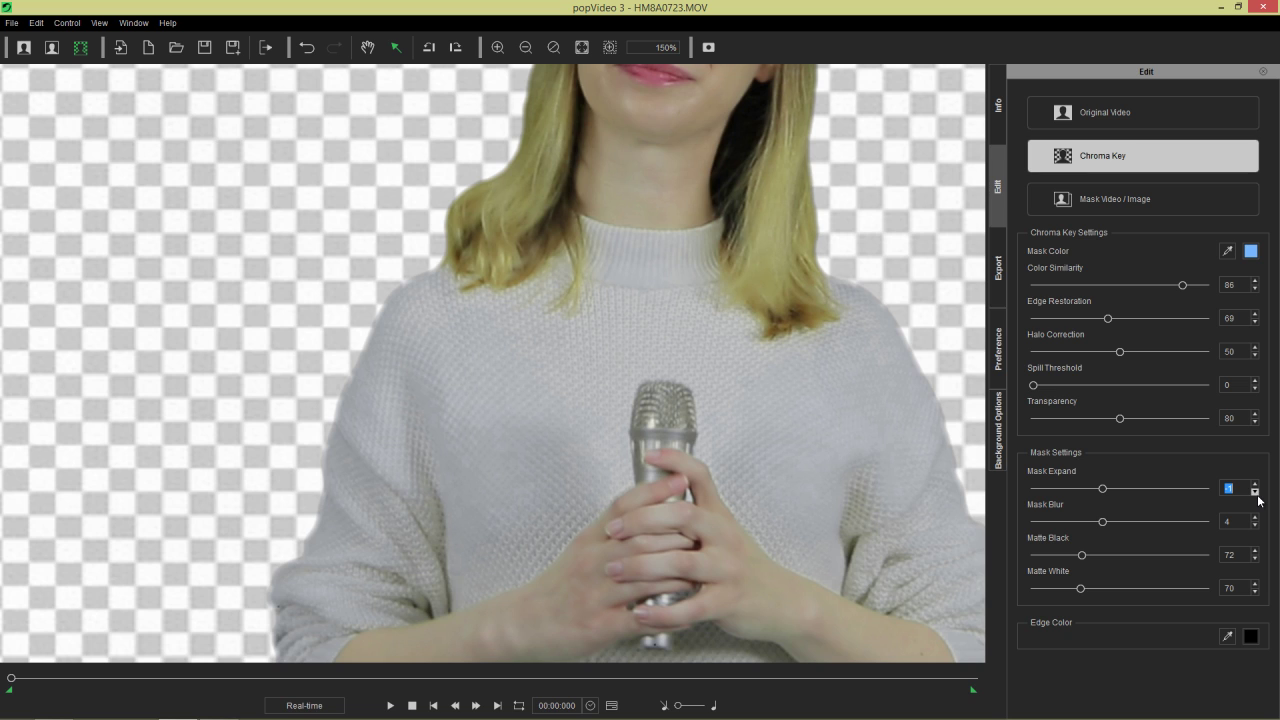
{"action": "left_click", "coordinate": [1256, 492]}
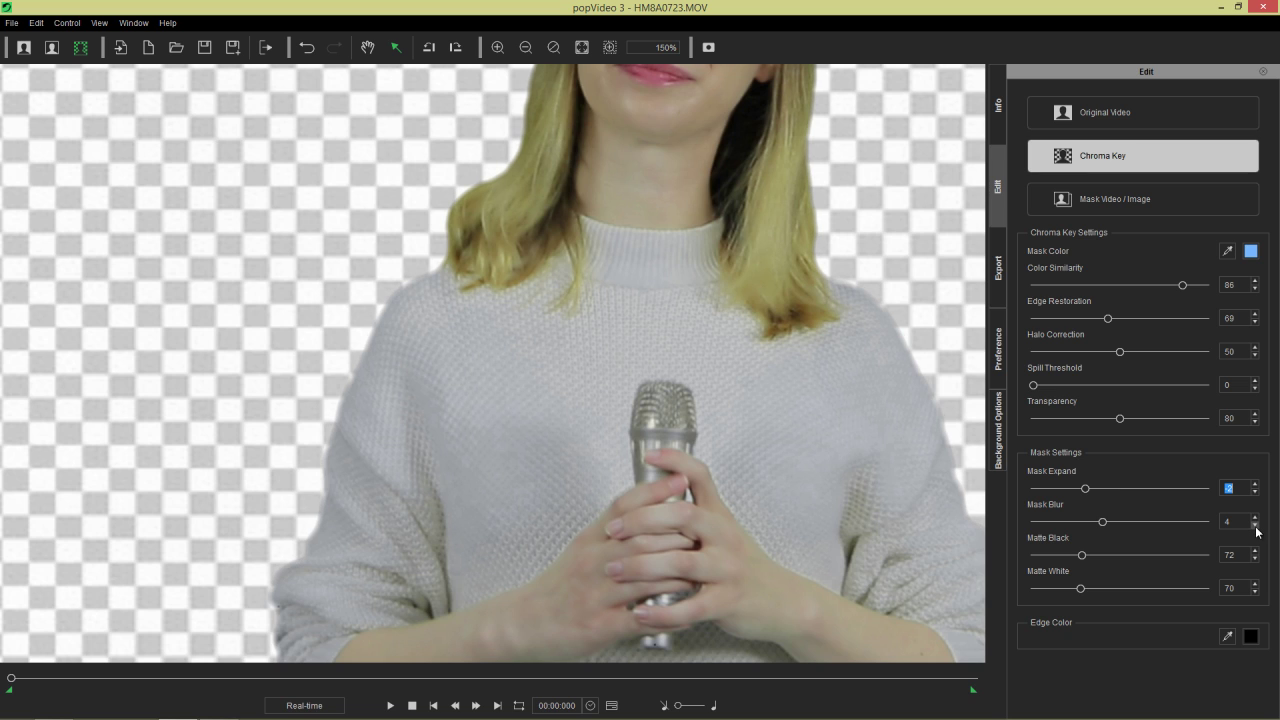
{"action": "left_click", "coordinate": [1256, 527]}
{"action": "left_click", "coordinate": [1256, 527]}
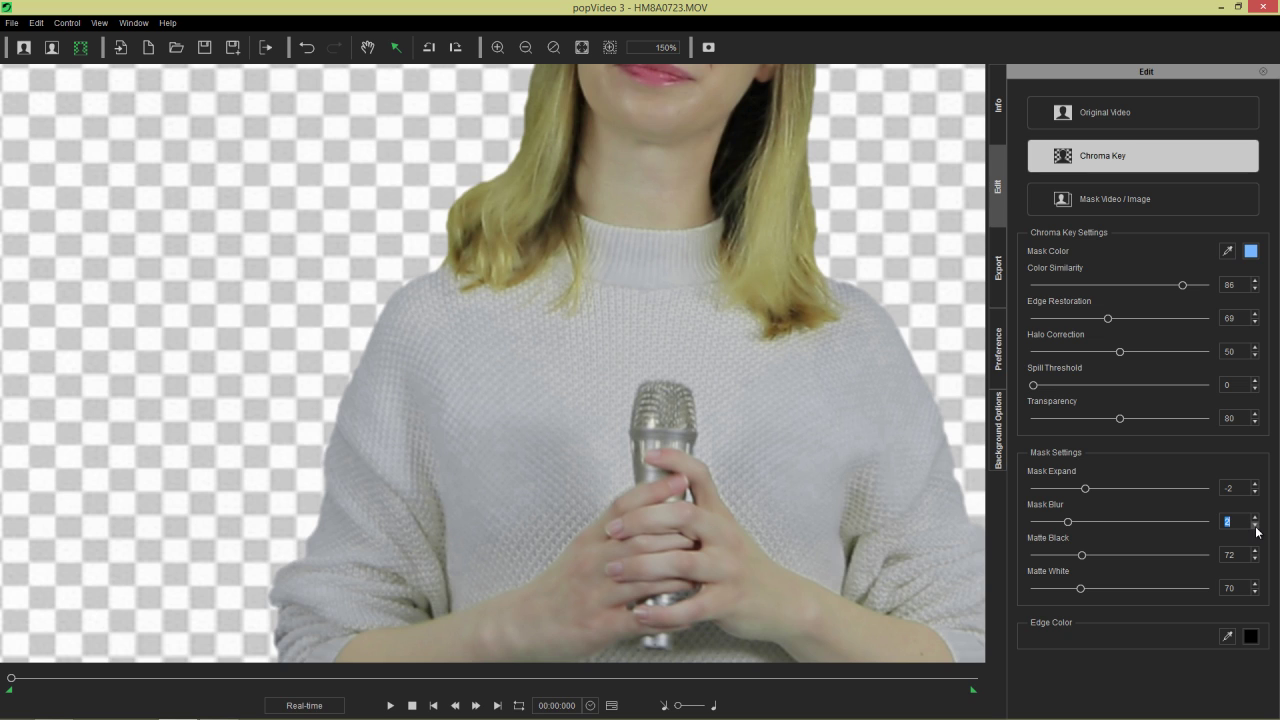
{"action": "left_click", "coordinate": [1256, 517]}
Play the keyed clip through, then stop it to review the key.
{"action": "scroll", "coordinate": [660, 285], "scroll_direction": "down", "scroll_amount": 3}
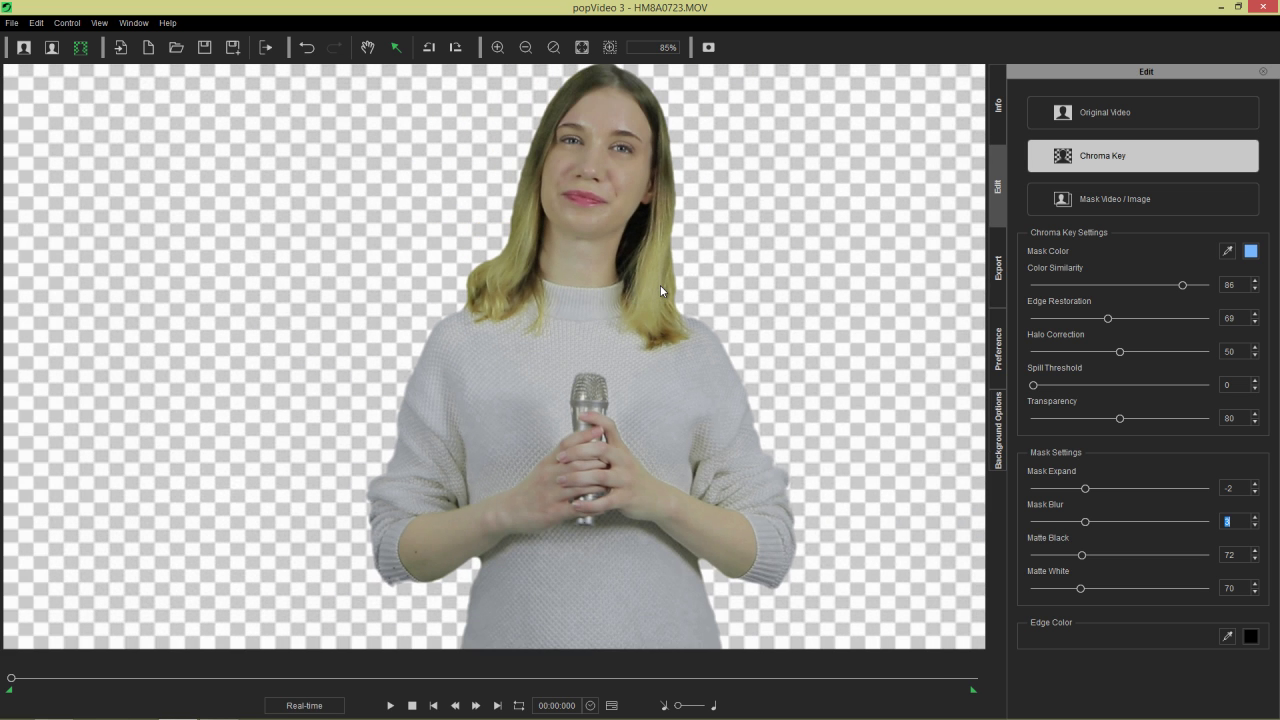
{"action": "scroll", "coordinate": [660, 285], "scroll_direction": "down", "scroll_amount": 1}
{"action": "scroll", "coordinate": [598, 330], "scroll_direction": "up", "scroll_amount": 1}
{"action": "left_click", "coordinate": [391, 706]}
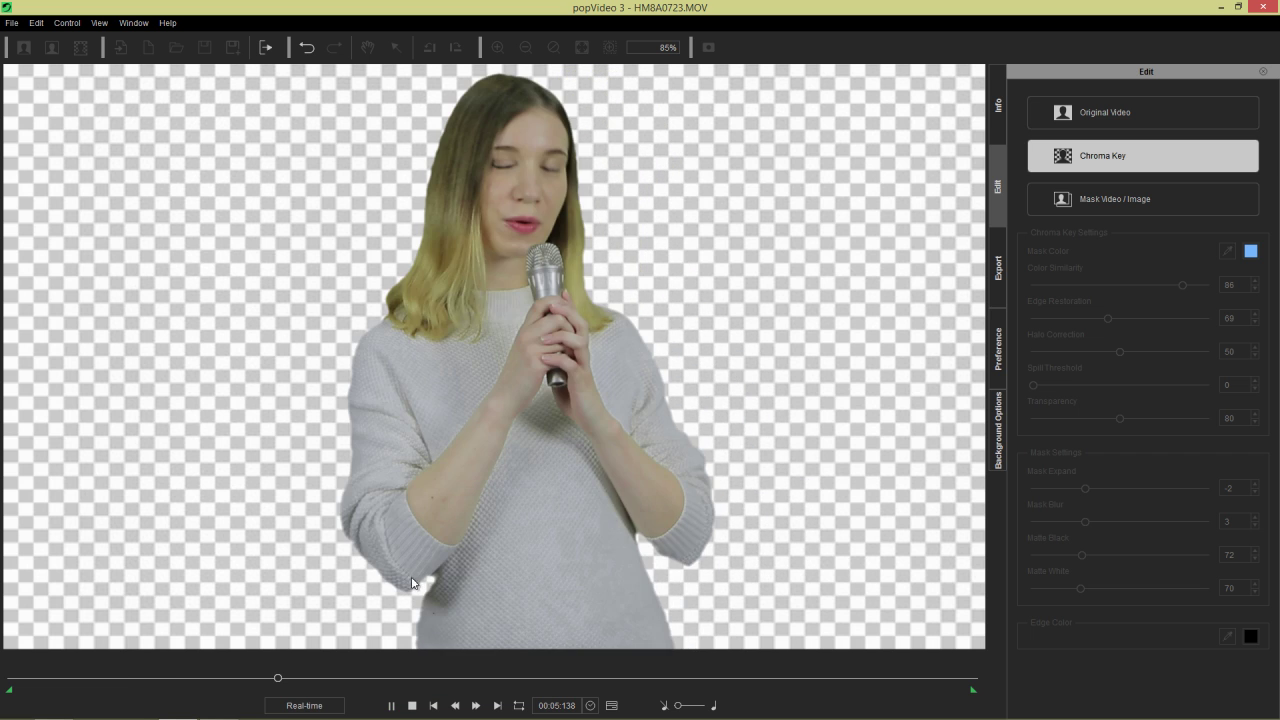
{"action": "left_click", "coordinate": [411, 706]}
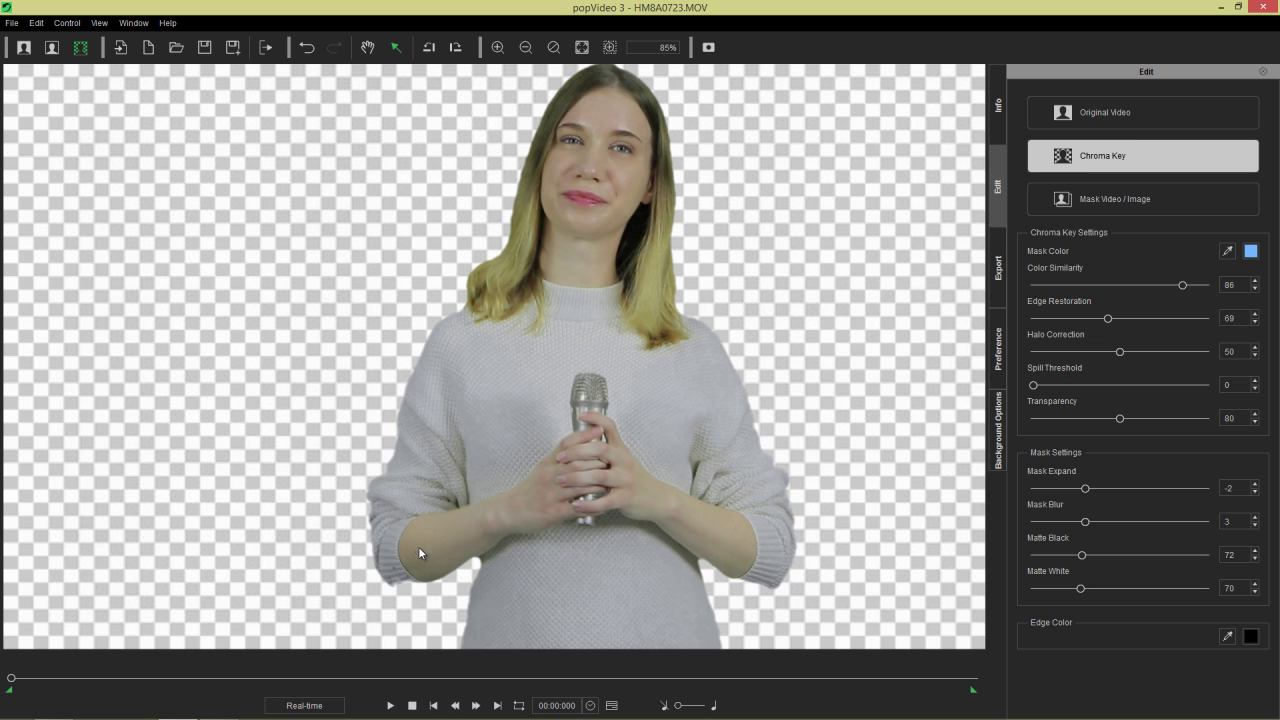
Scrub the playhead to around 00:01:034.
{"action": "left_click", "coordinate": [43, 684]}
{"action": "left_click_drag", "start_coordinate": [43, 684], "coordinate": [76, 686]}
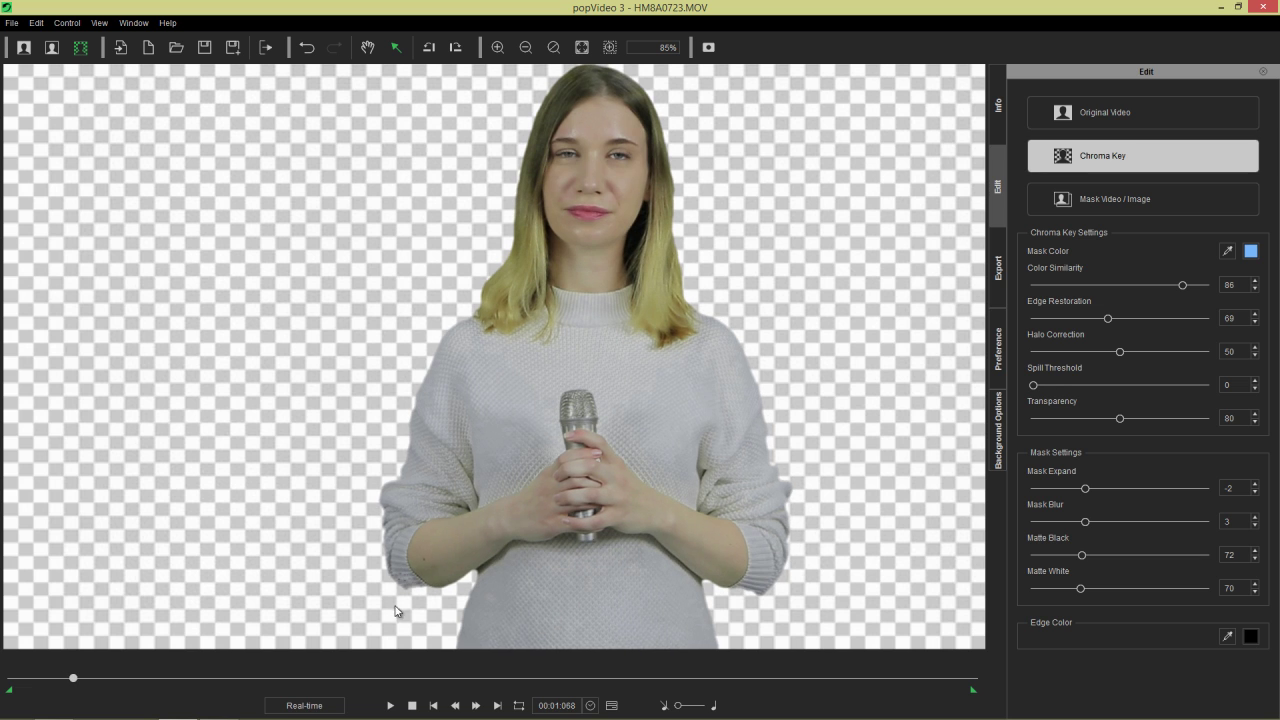
{"action": "left_click", "coordinate": [70, 678]}
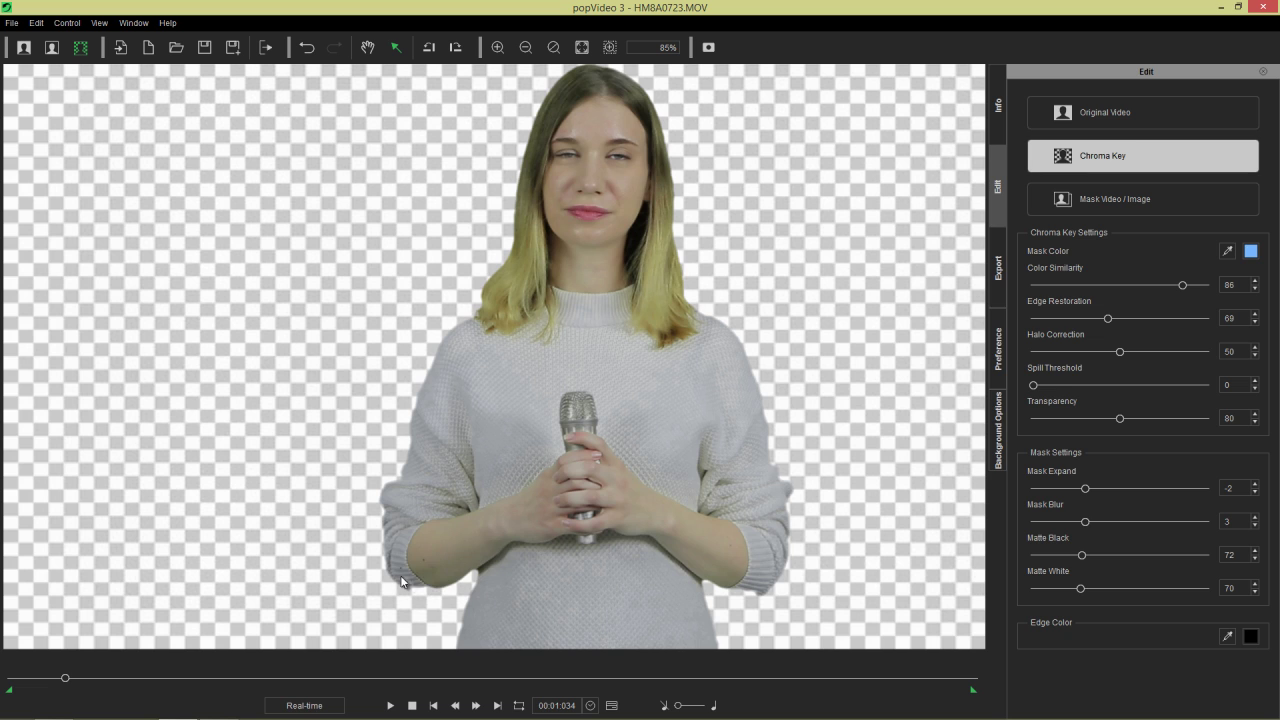
Show the black-and-white mask, zoom to the chin and profile, and test Edge Restoration values.
{"action": "left_click", "coordinate": [52, 47]}
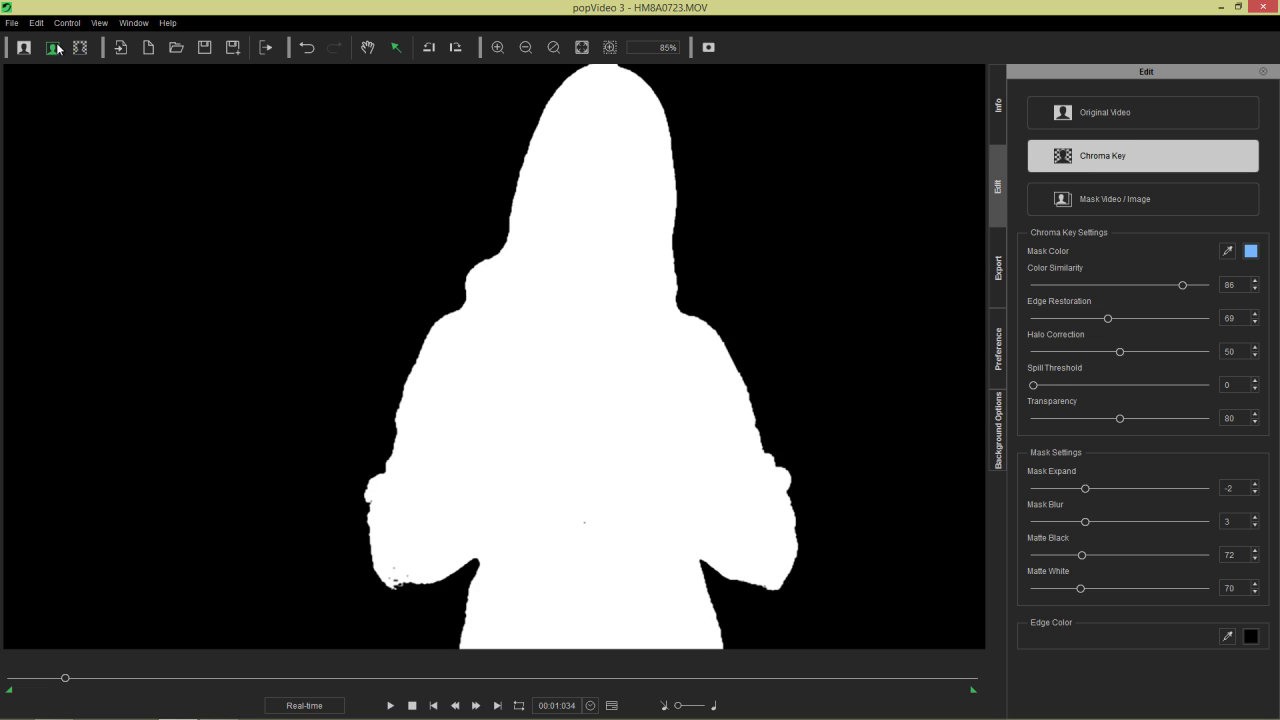
{"action": "scroll", "coordinate": [437, 594], "scroll_direction": "up", "scroll_amount": 2}
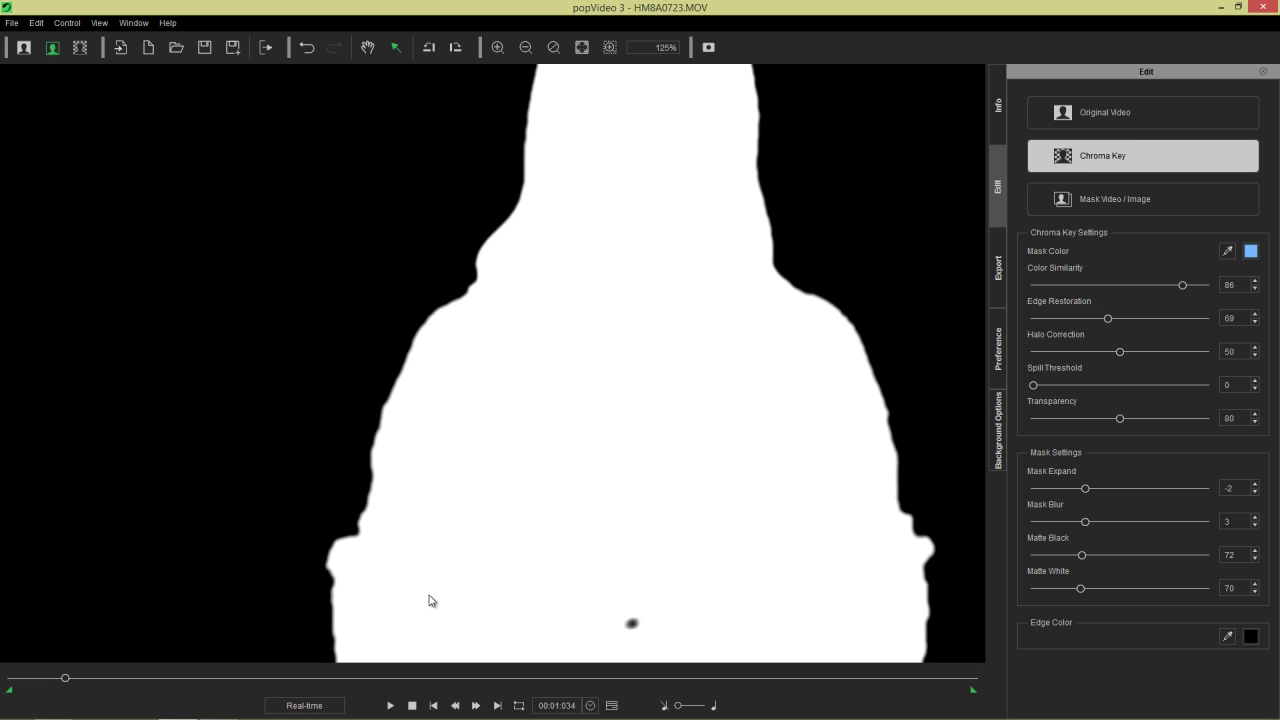
{"action": "left_click_drag", "start_coordinate": [443, 586], "coordinate": [663, 394]}
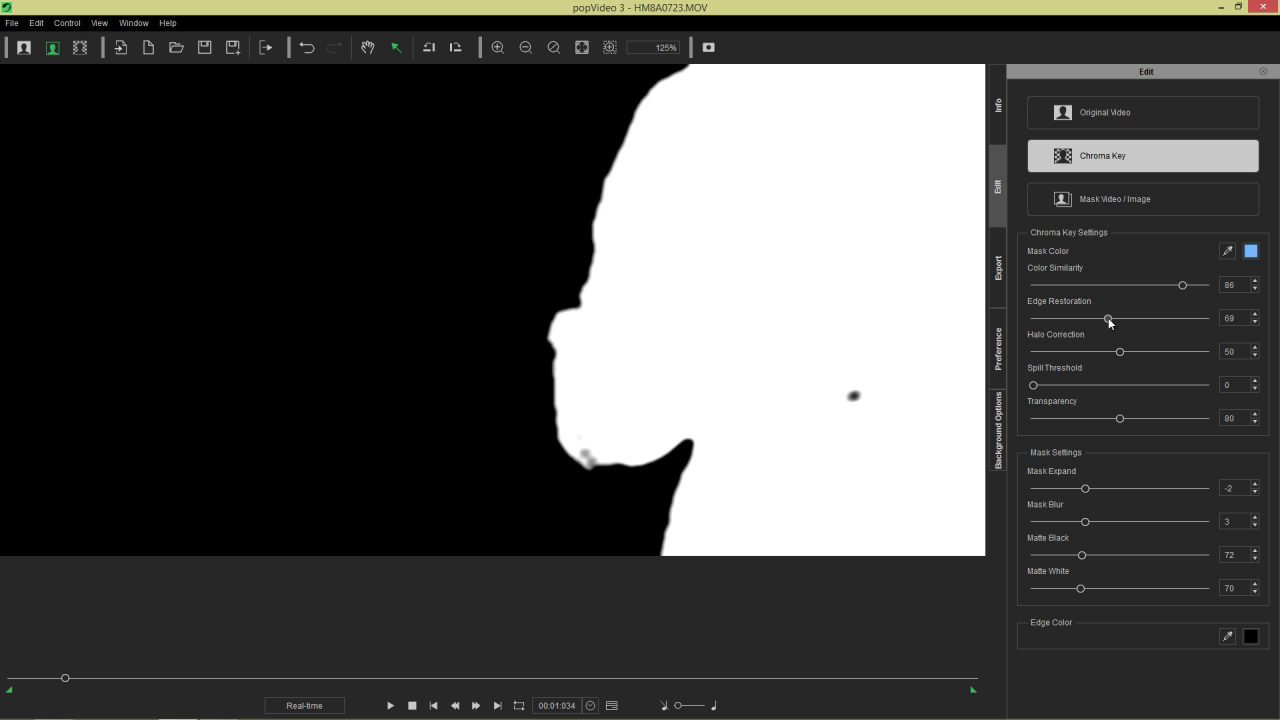
{"action": "left_click_drag", "start_coordinate": [1114, 318], "coordinate": [1133, 317]}
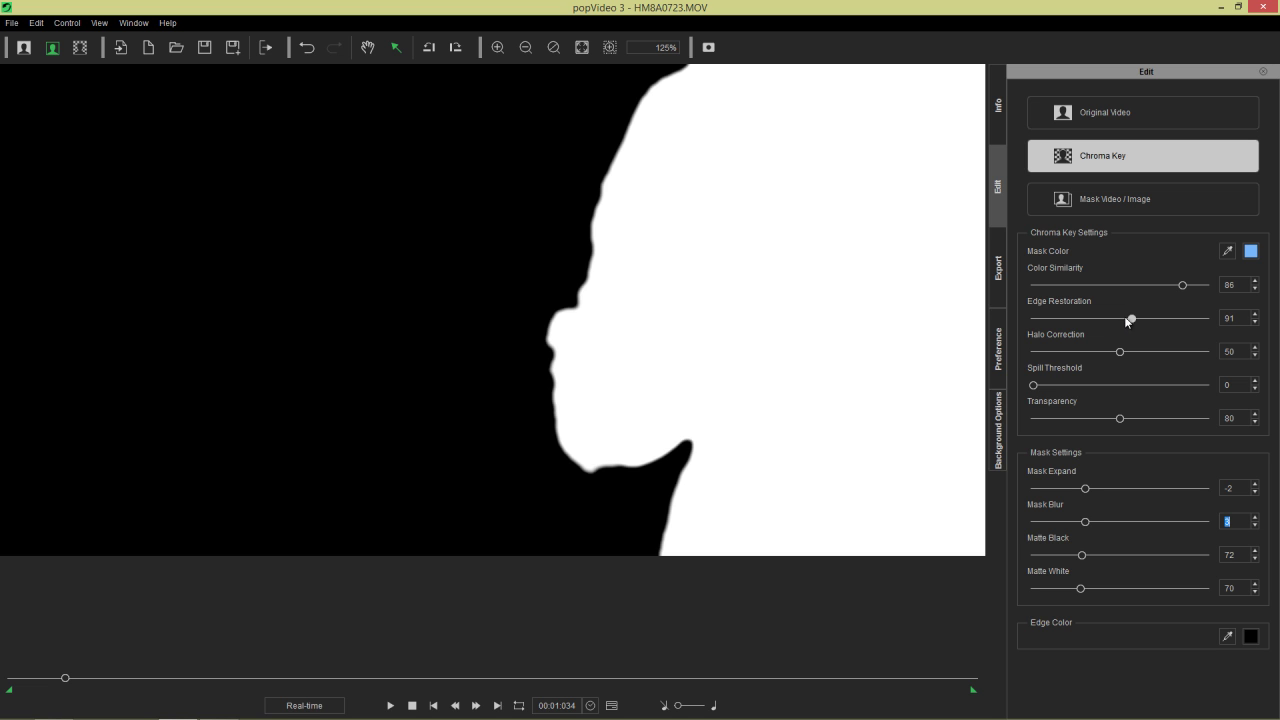
{"action": "left_click_drag", "start_coordinate": [1107, 316], "coordinate": [1099, 318]}
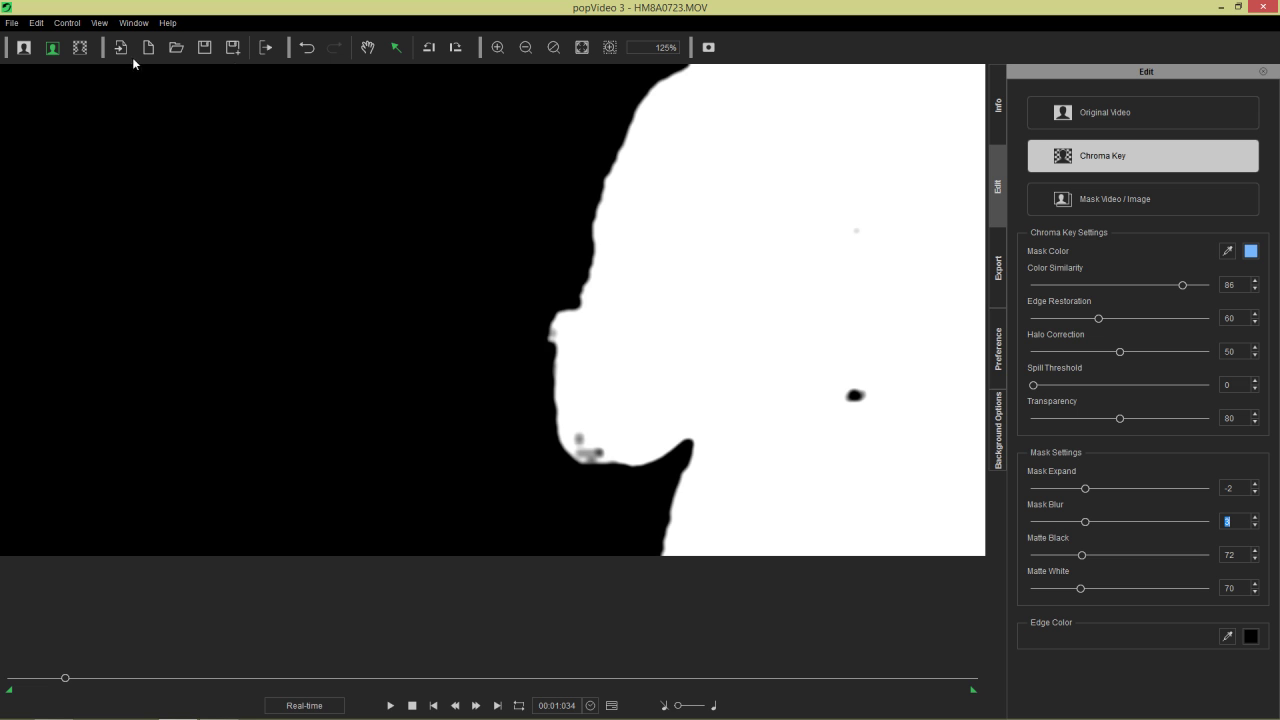
Switch to the keyed result, raise Edge Restoration to 100, and pan to inspect the edges.
{"action": "left_click", "coordinate": [87, 50]}
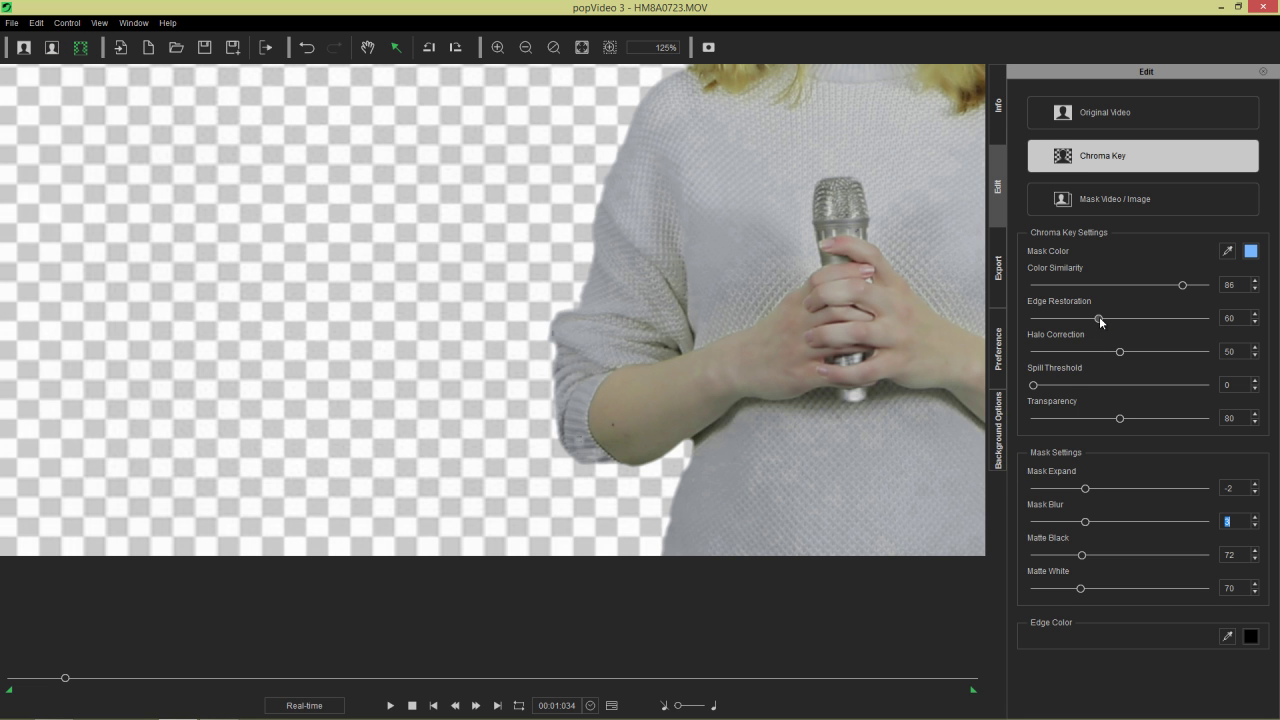
{"action": "left_click_drag", "start_coordinate": [1118, 317], "coordinate": [1134, 319]}
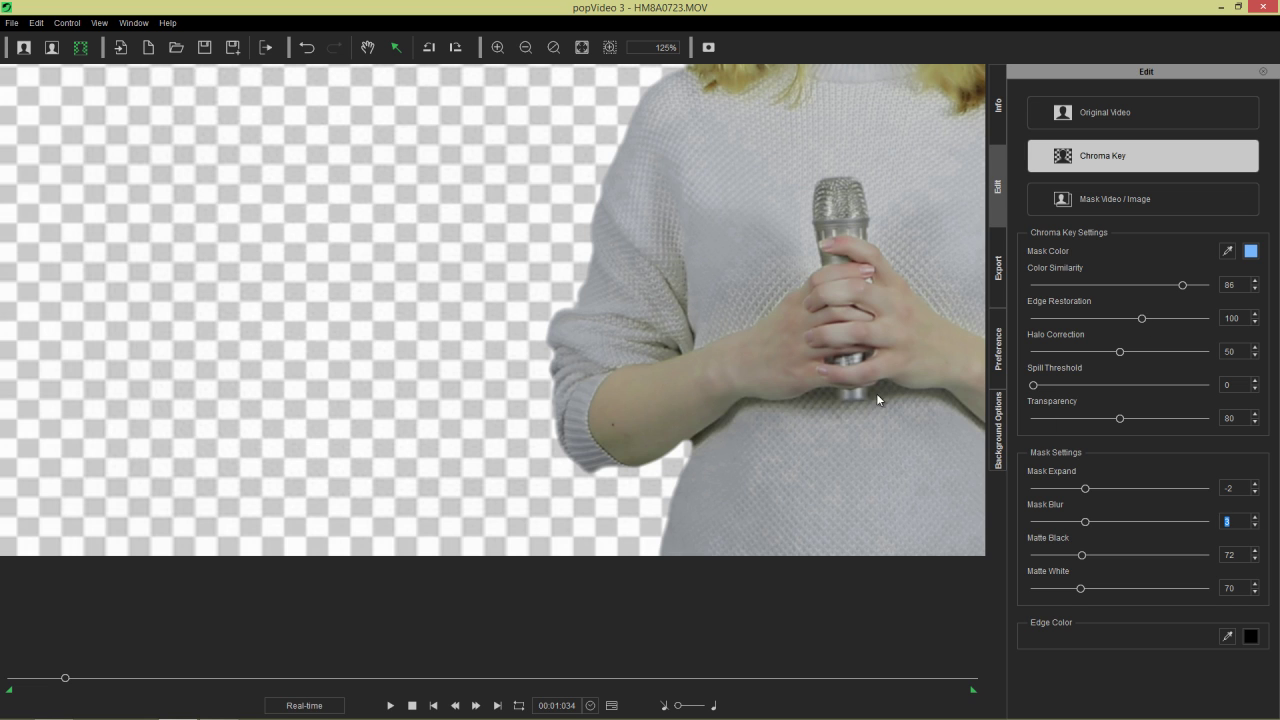
{"action": "key", "text": "h"}
{"action": "left_click_drag", "start_coordinate": [903, 263], "coordinate": [695, 311]}
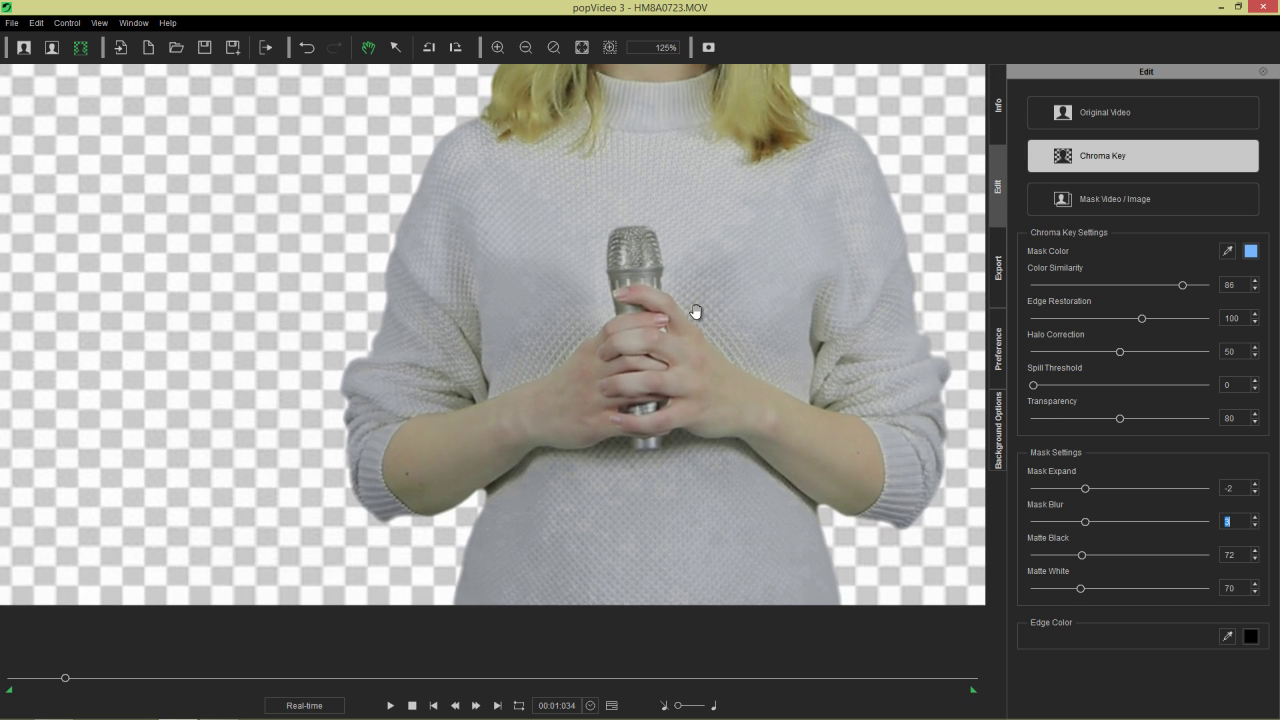
{"action": "left_click_drag", "start_coordinate": [190, 388], "coordinate": [261, 361]}
Open the key-settings timeline and set the frame-32 keyframe as the global key, removing others.
{"action": "key", "text": "v"}
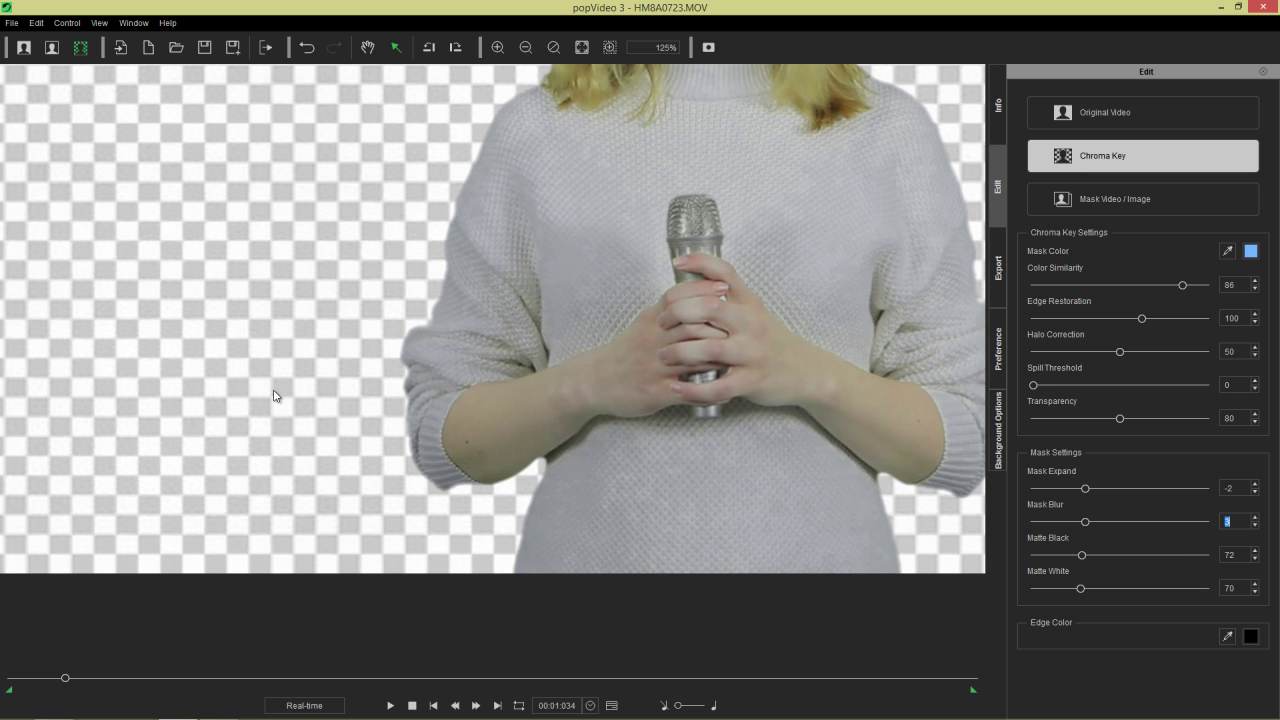
{"action": "key", "text": "F3"}
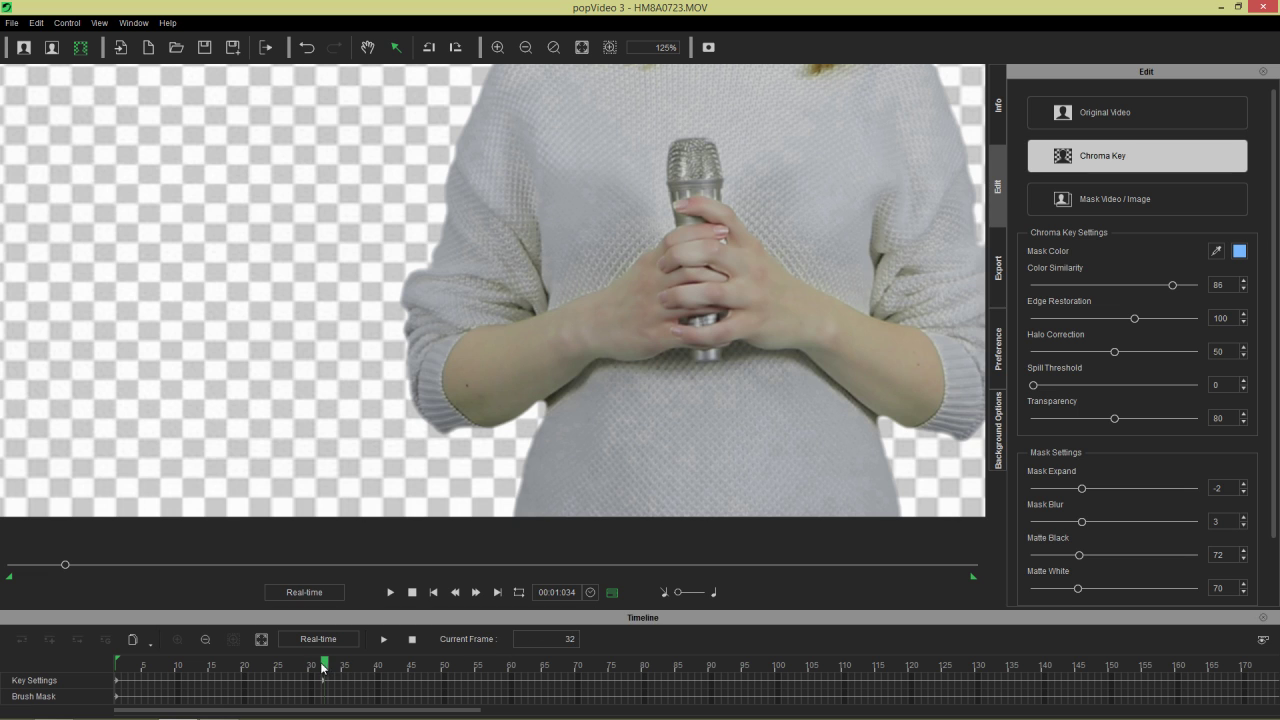
{"action": "left_click_drag", "start_coordinate": [322, 665], "coordinate": [292, 670]}
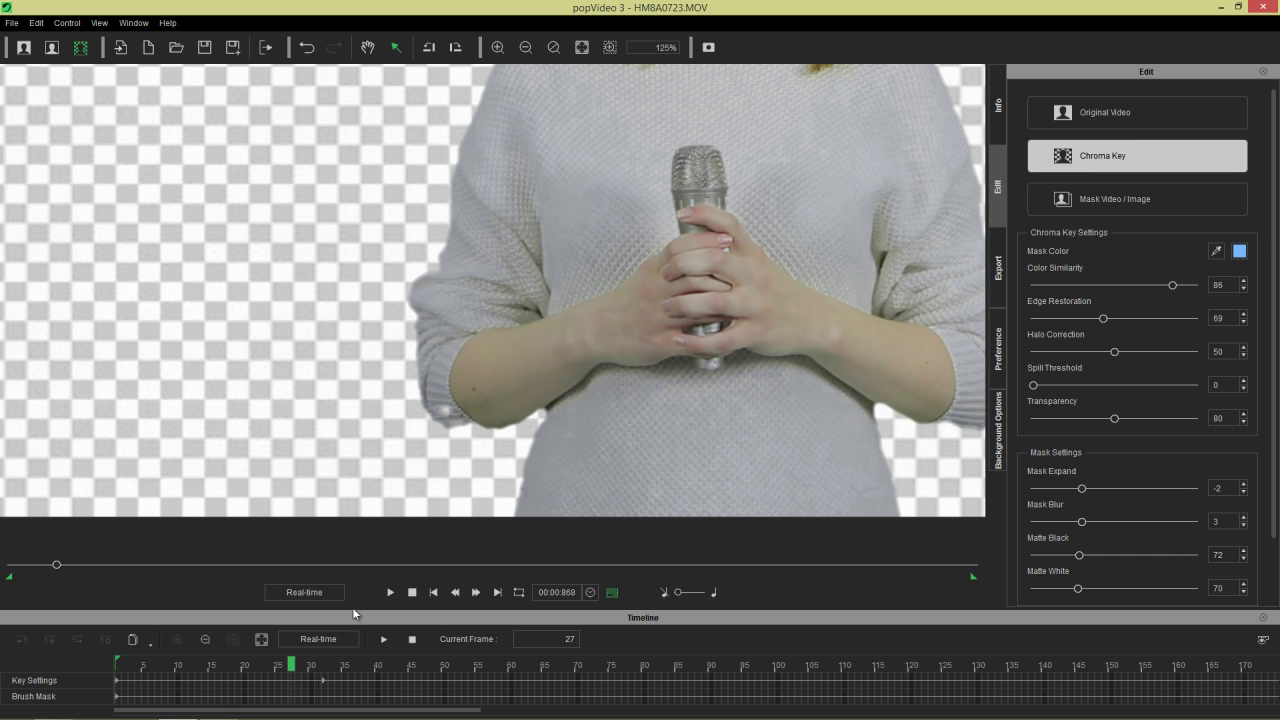
{"action": "left_click", "coordinate": [322, 666]}
{"action": "left_click", "coordinate": [323, 686]}
{"action": "right_click", "coordinate": [322, 686]}
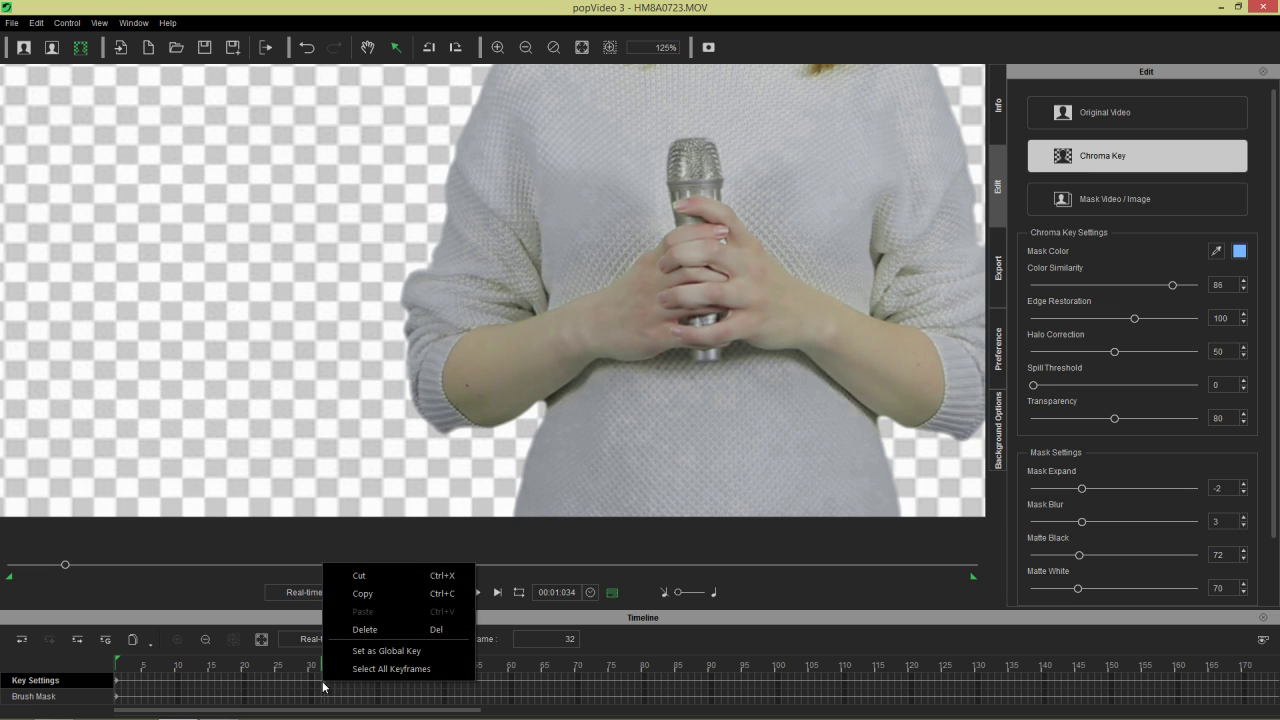
{"action": "left_click", "coordinate": [385, 652]}
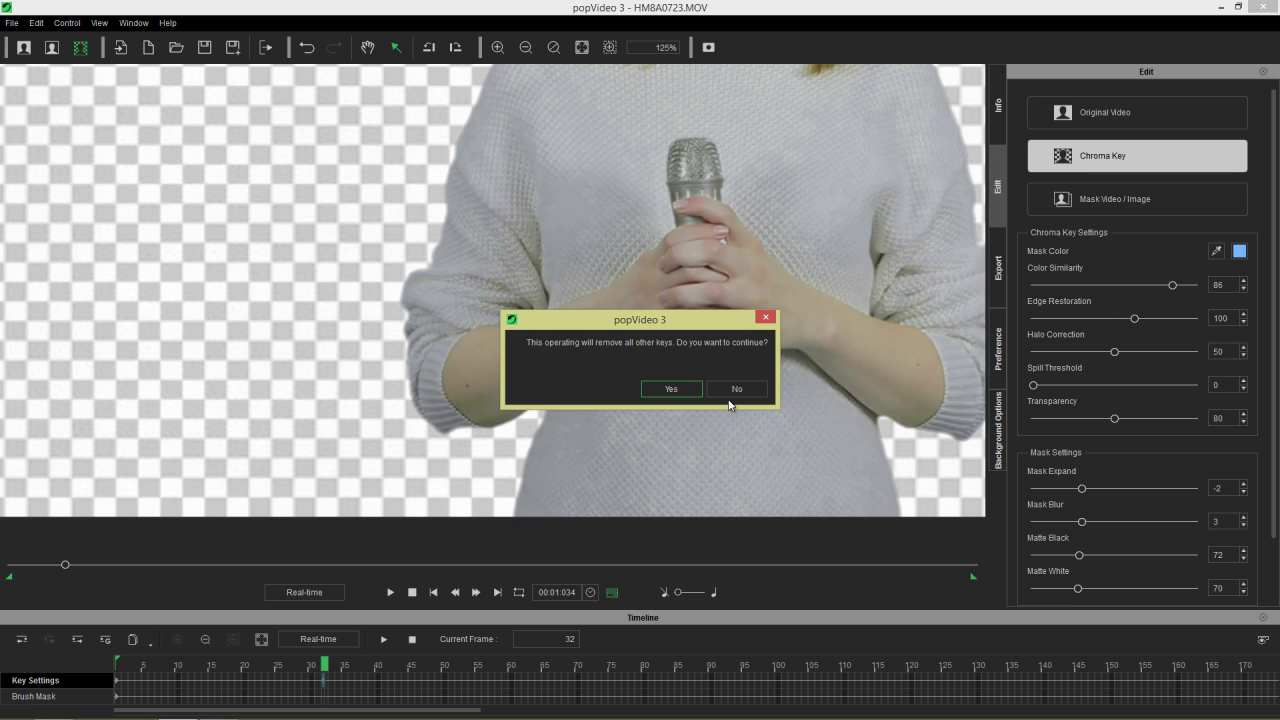
{"action": "left_click", "coordinate": [671, 389]}
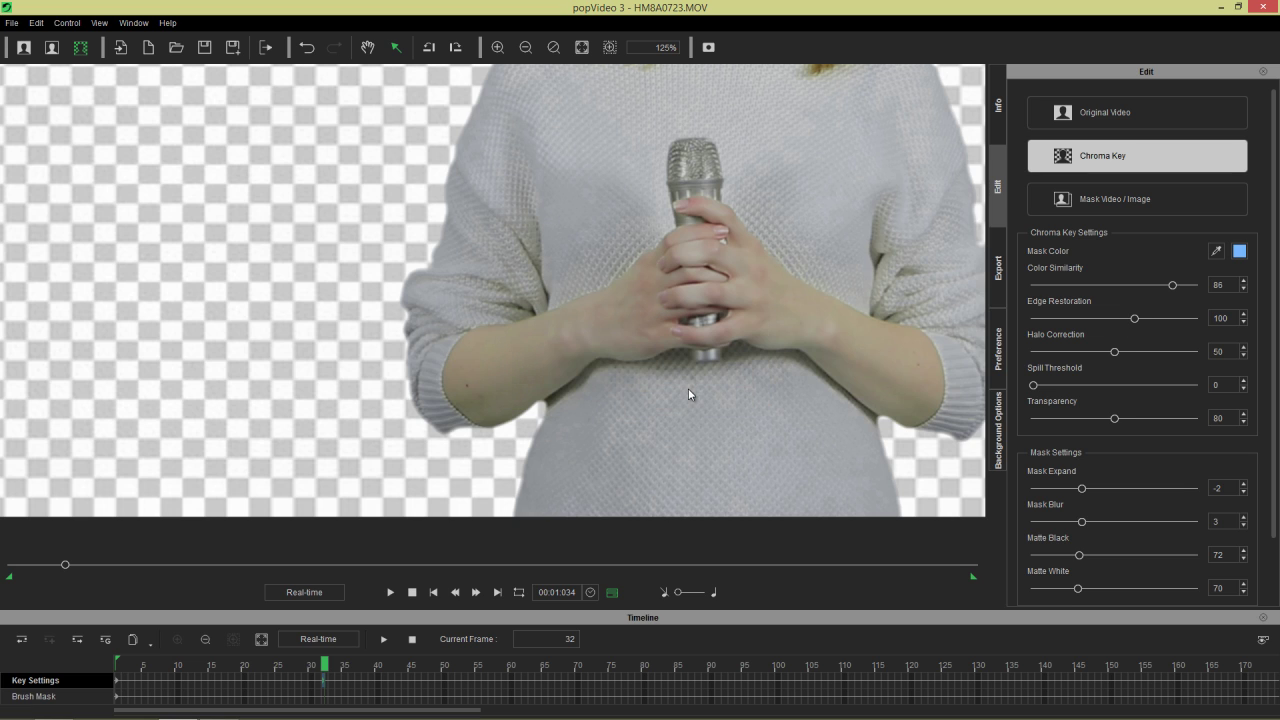
Check the keying result at frame 20, then return the preview to frame 1.
{"action": "left_click", "coordinate": [280, 665]}
{"action": "left_click", "coordinate": [184, 664]}
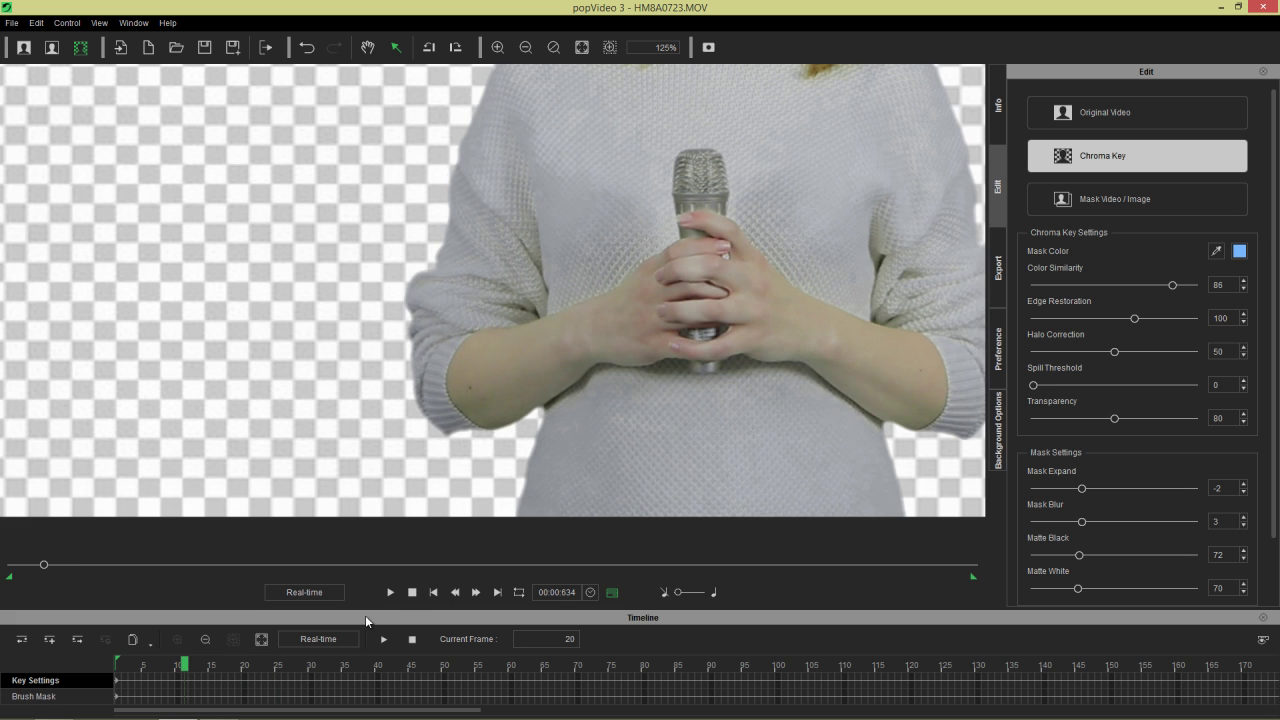
{"action": "left_click", "coordinate": [412, 592]}
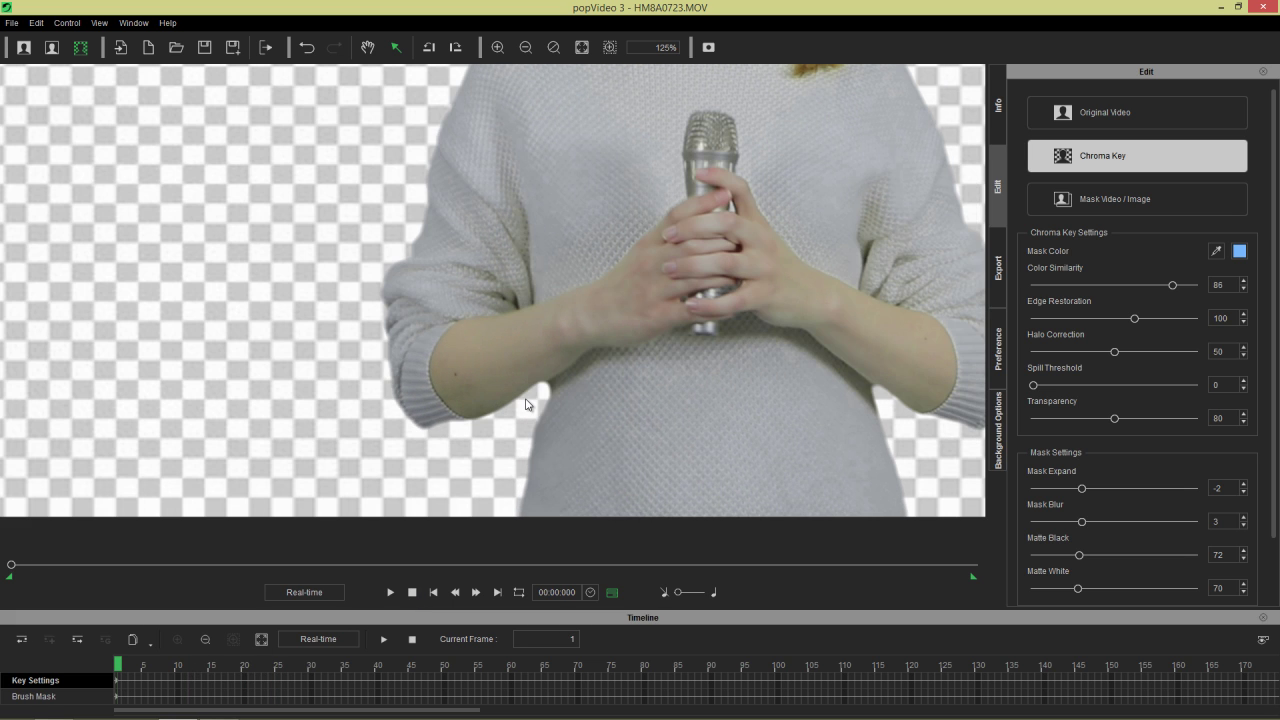
{"action": "scroll", "coordinate": [646, 297], "scroll_direction": "down", "scroll_amount": 2}
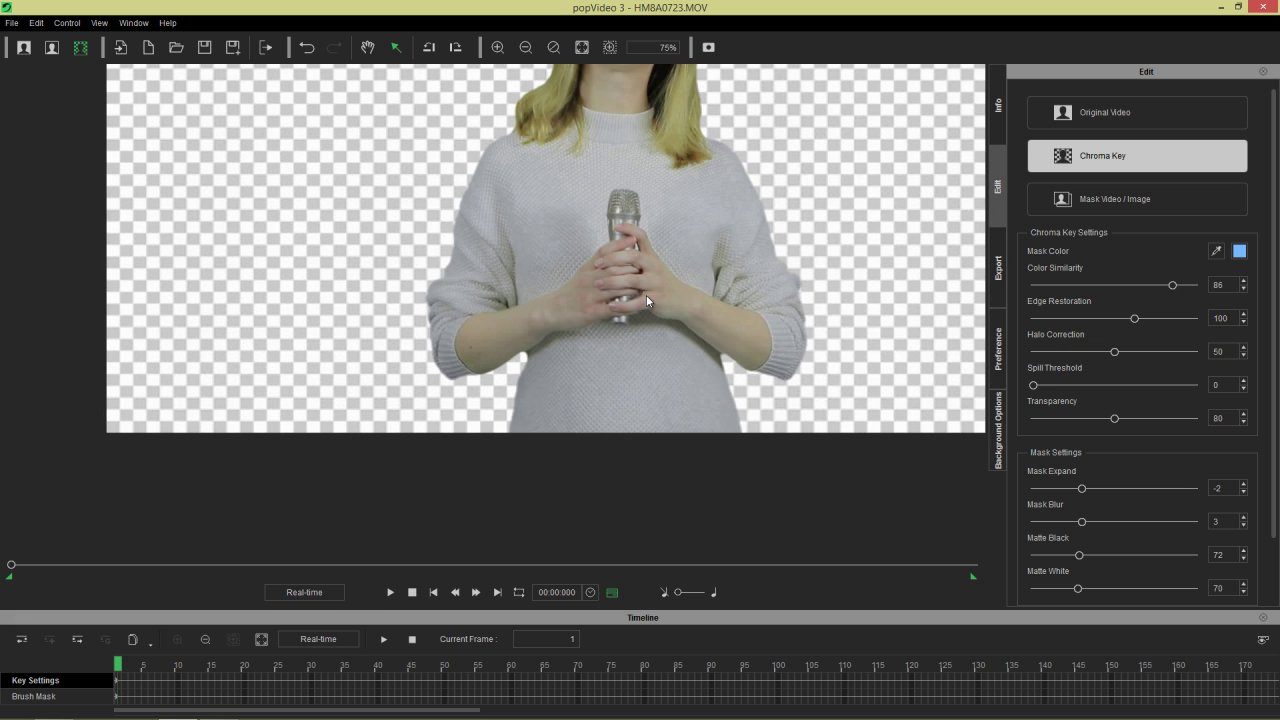
{"action": "scroll", "coordinate": [650, 291], "scroll_direction": "up", "scroll_amount": 2}
{"action": "key", "text": "space"}
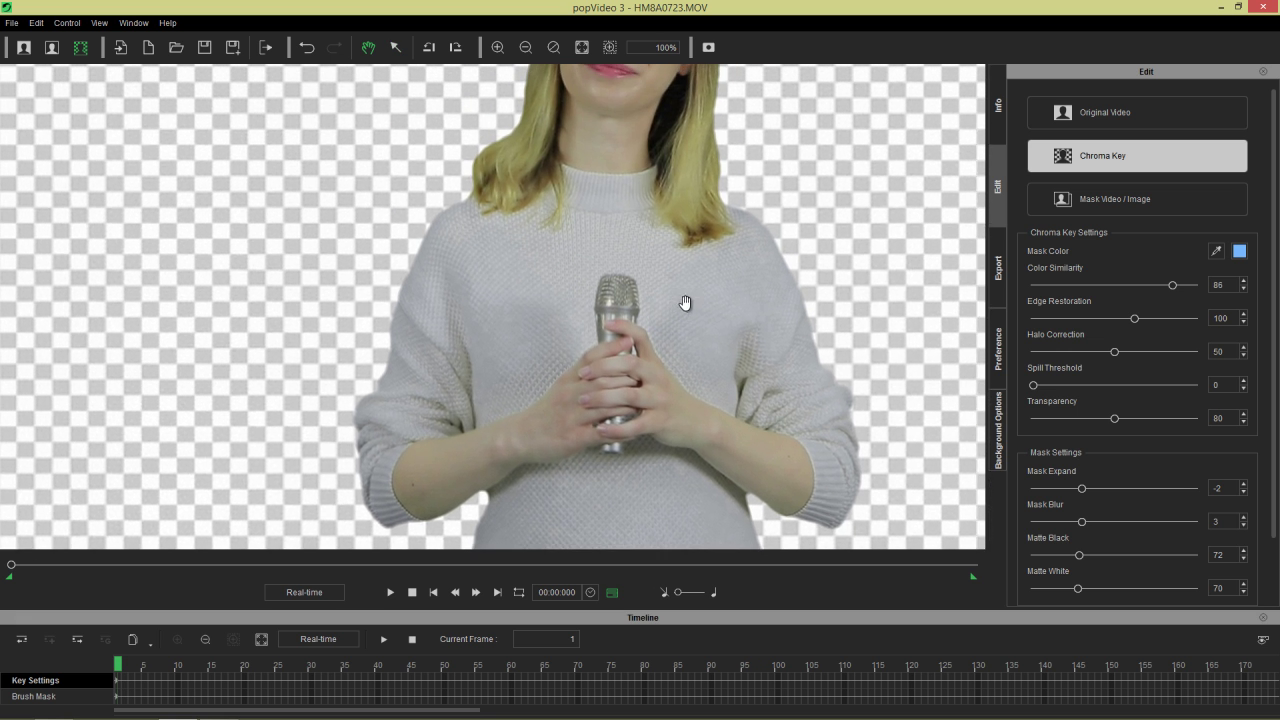
{"action": "scroll", "coordinate": [700, 280], "scroll_direction": "down", "scroll_amount": 2}
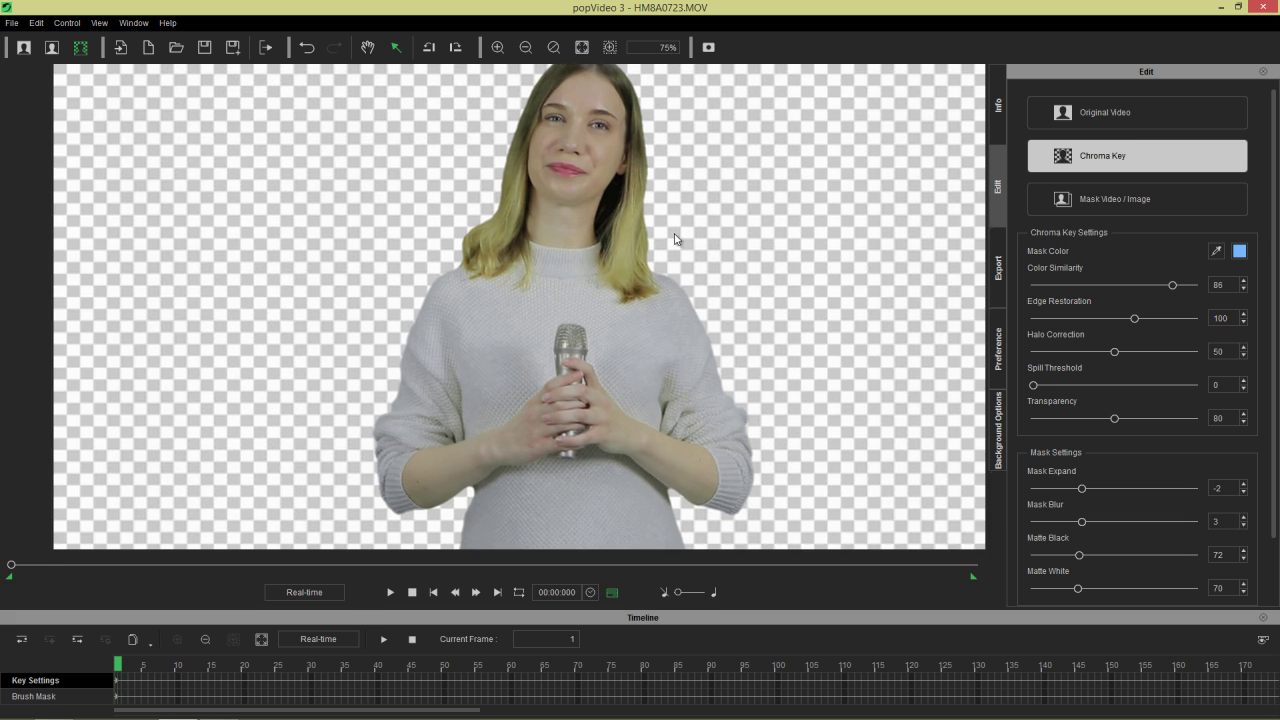
{"action": "scroll", "coordinate": [675, 239], "scroll_direction": "down", "scroll_amount": 1}
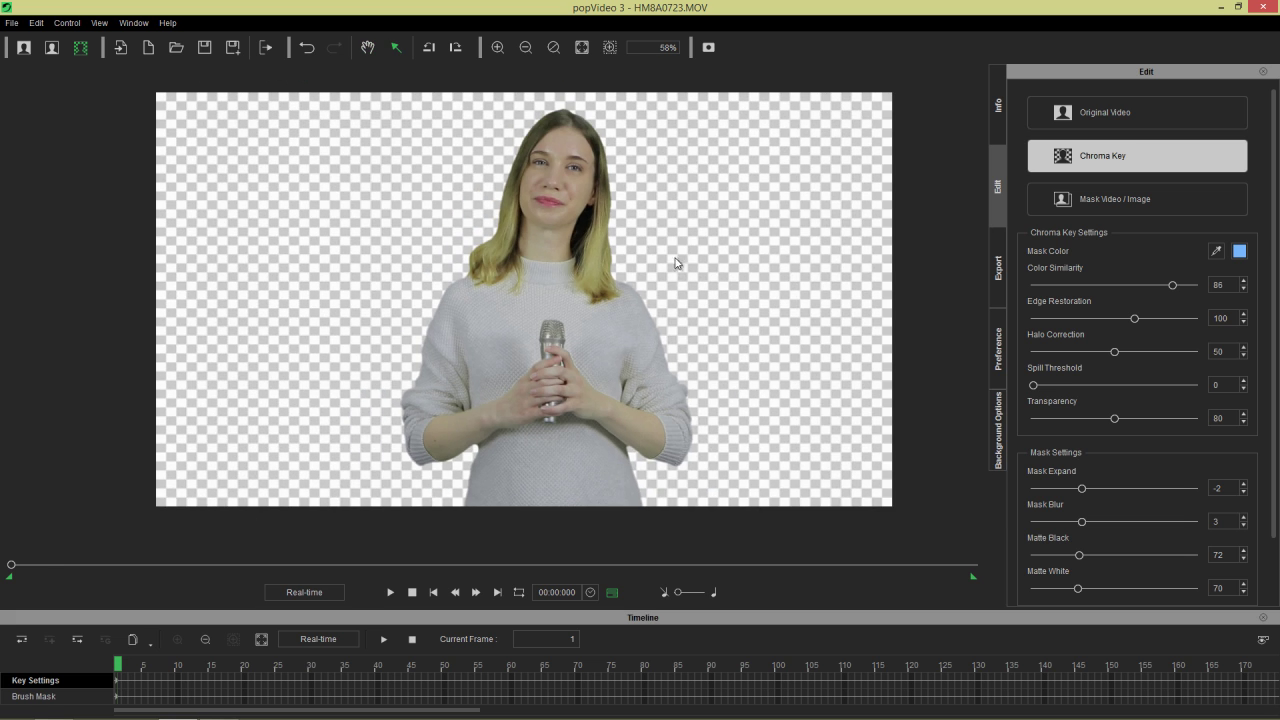
Close the timeline and switch the preview background to a custom dark green colour.
{"action": "left_click", "coordinate": [1267, 619]}
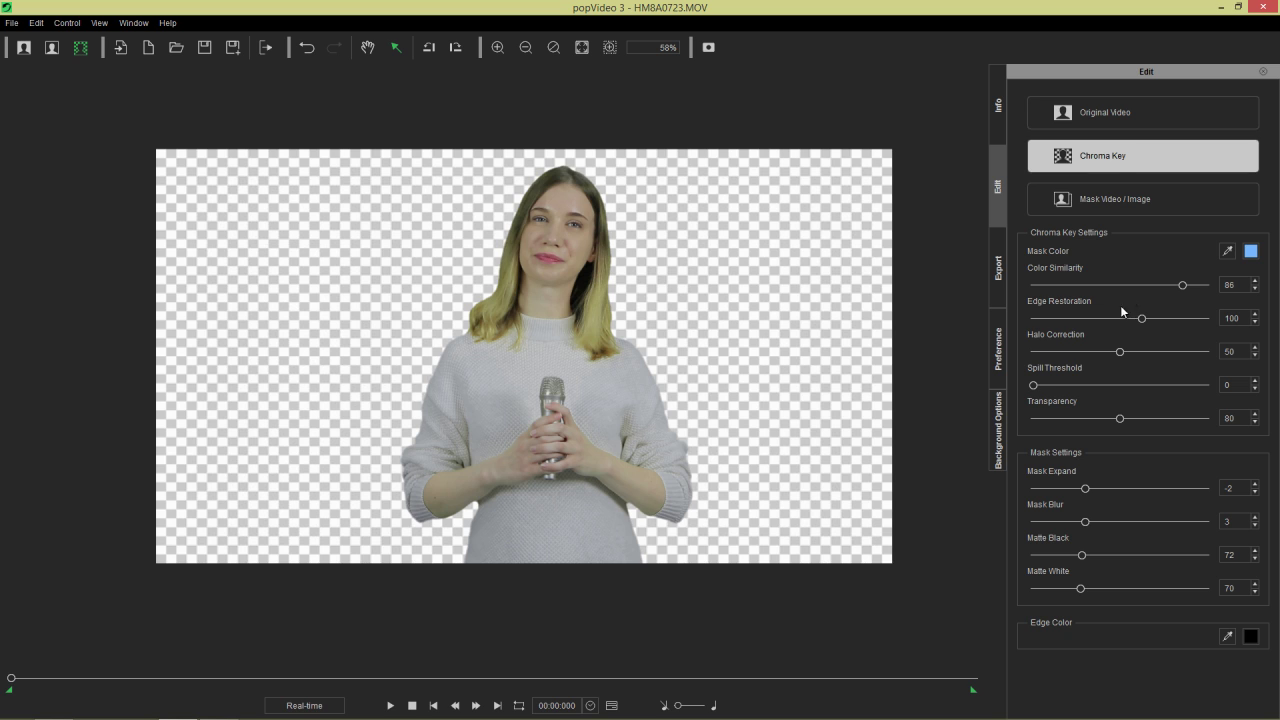
{"action": "left_click", "coordinate": [997, 430]}
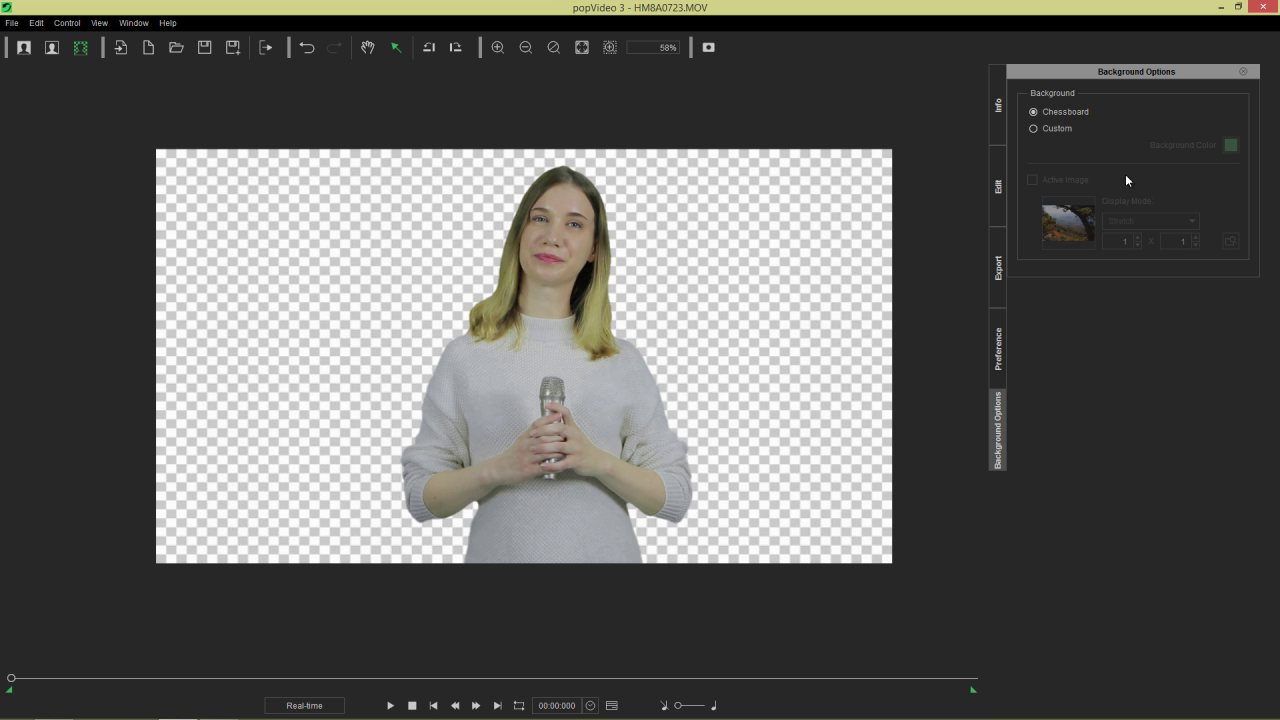
{"action": "left_click", "coordinate": [1070, 127]}
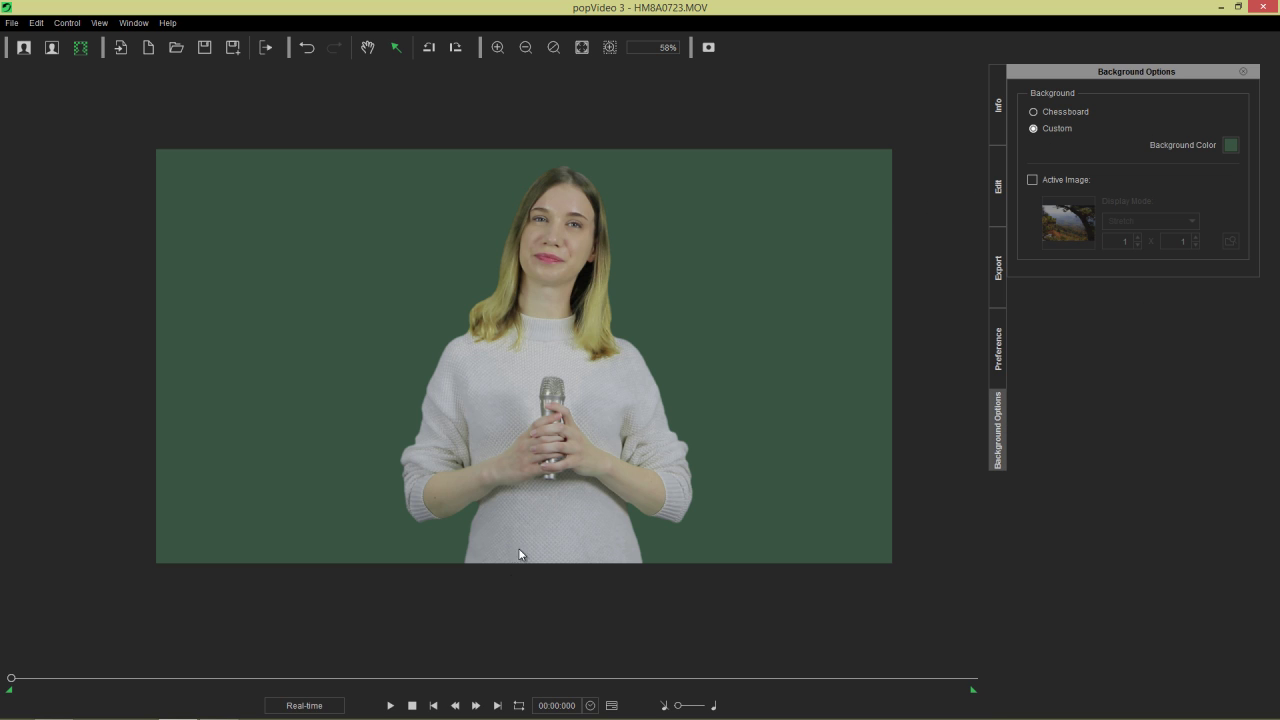
Play, pause and stop the clip to review the presenter over the green background.
{"action": "left_click", "coordinate": [390, 705]}
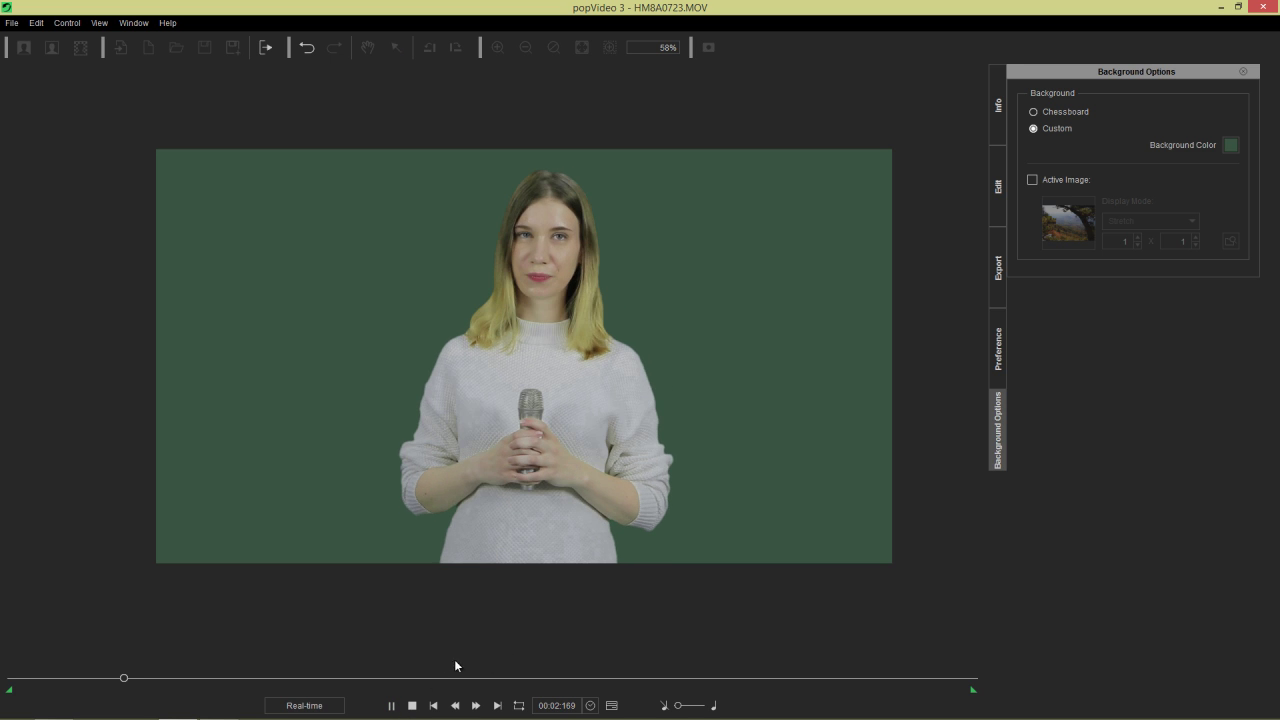
{"action": "left_click", "coordinate": [393, 706]}
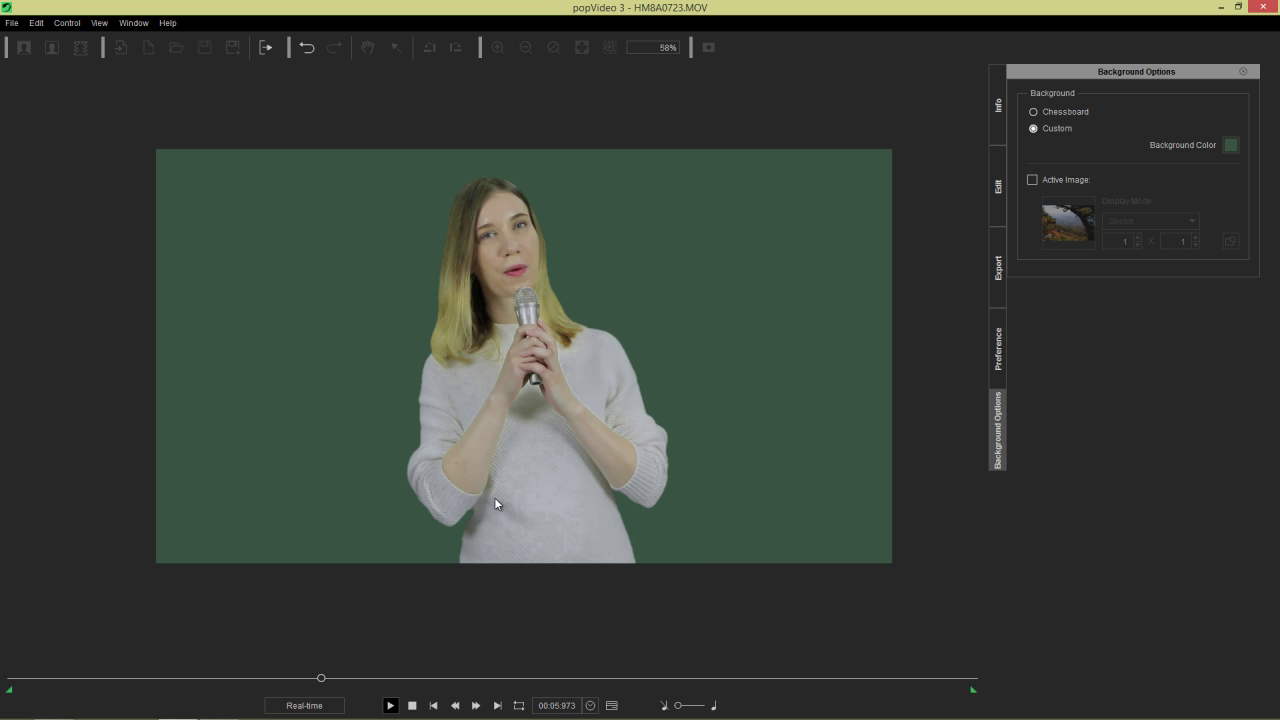
{"action": "left_click", "coordinate": [411, 706]}
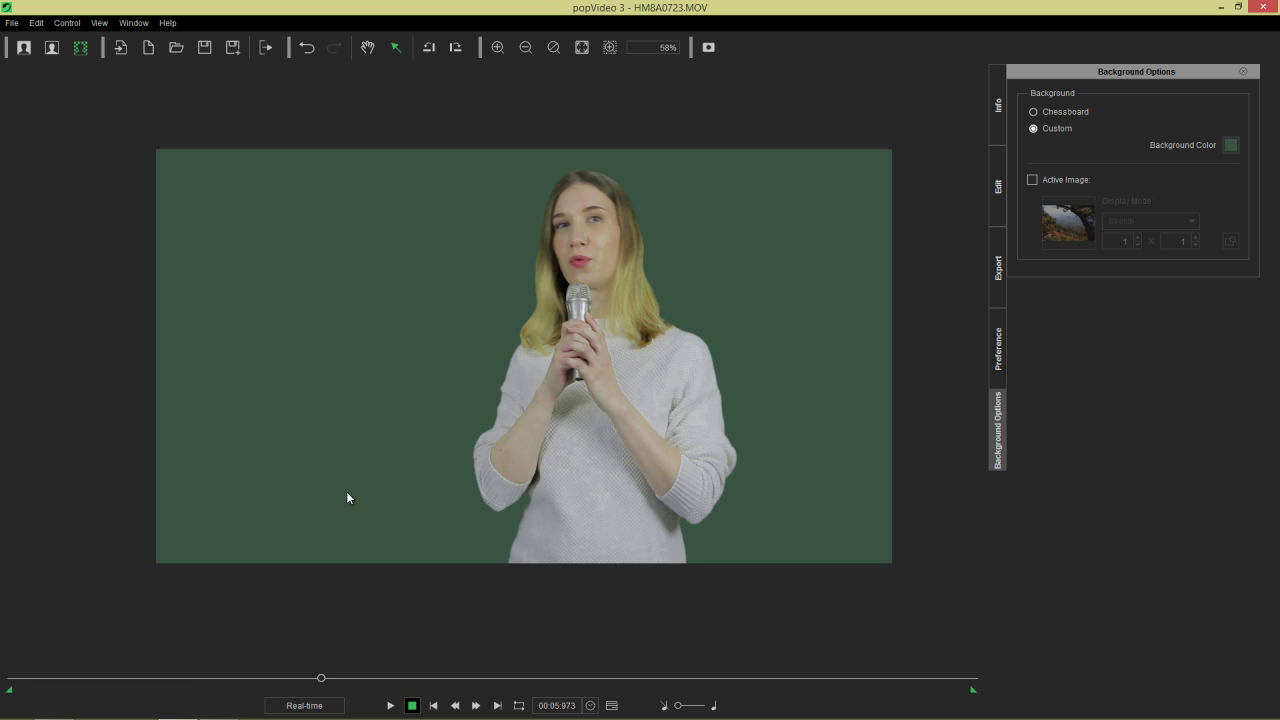
Start a new project without saving and import 001179_VTXHD_RealTime_src.mov from the keyer parameters folder.
{"action": "left_click", "coordinate": [150, 48]}
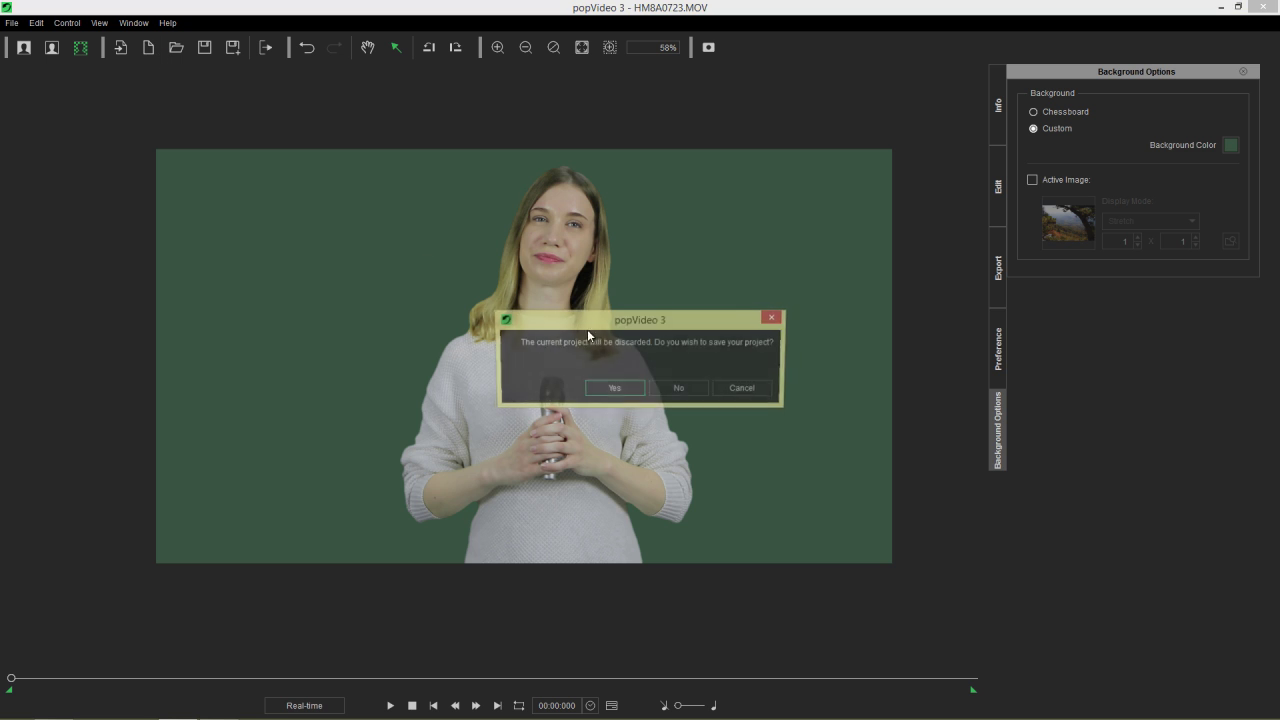
{"action": "left_click", "coordinate": [680, 390]}
{"action": "left_click", "coordinate": [118, 48]}
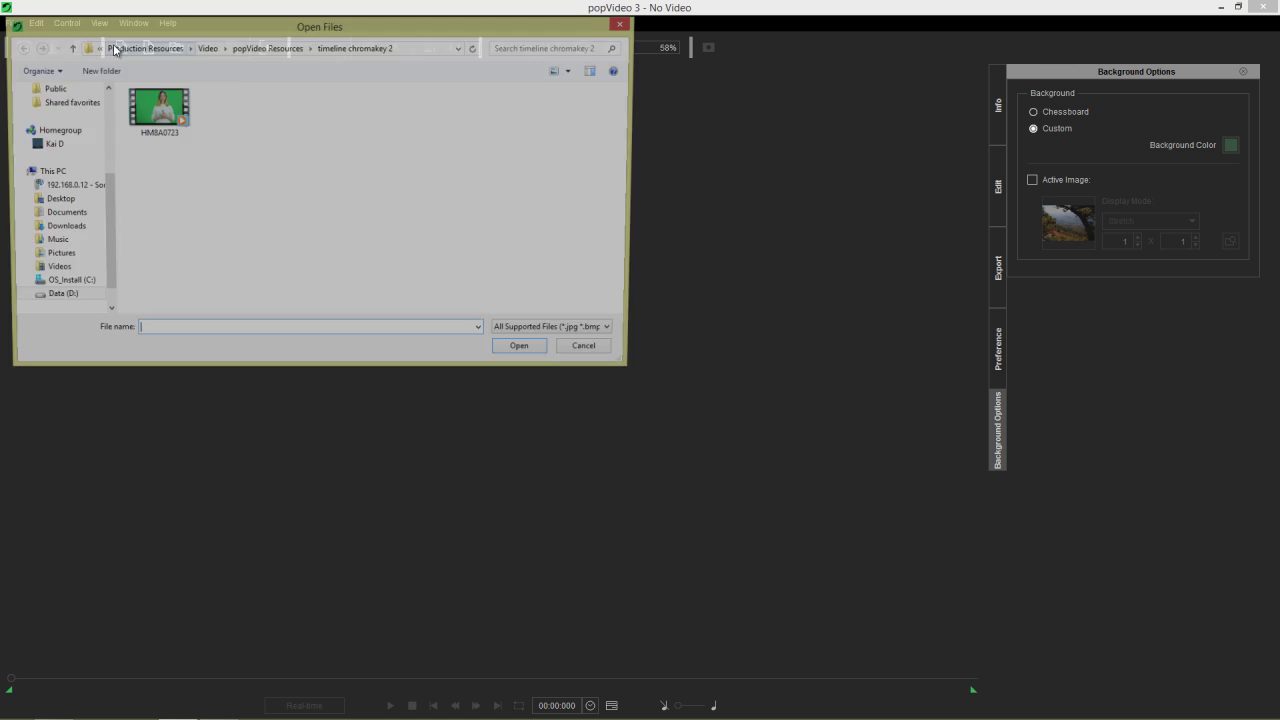
{"action": "left_click", "coordinate": [272, 48]}
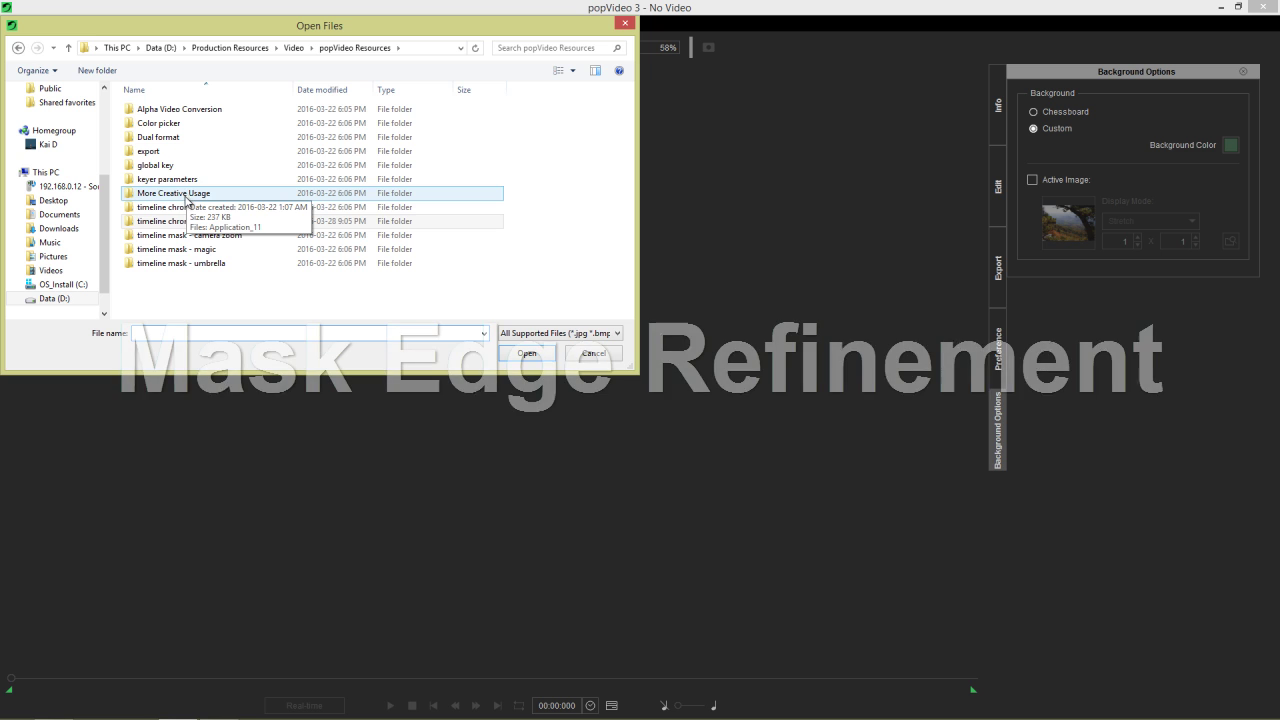
{"action": "double_click", "coordinate": [180, 179]}
{"action": "double_click", "coordinate": [156, 108]}
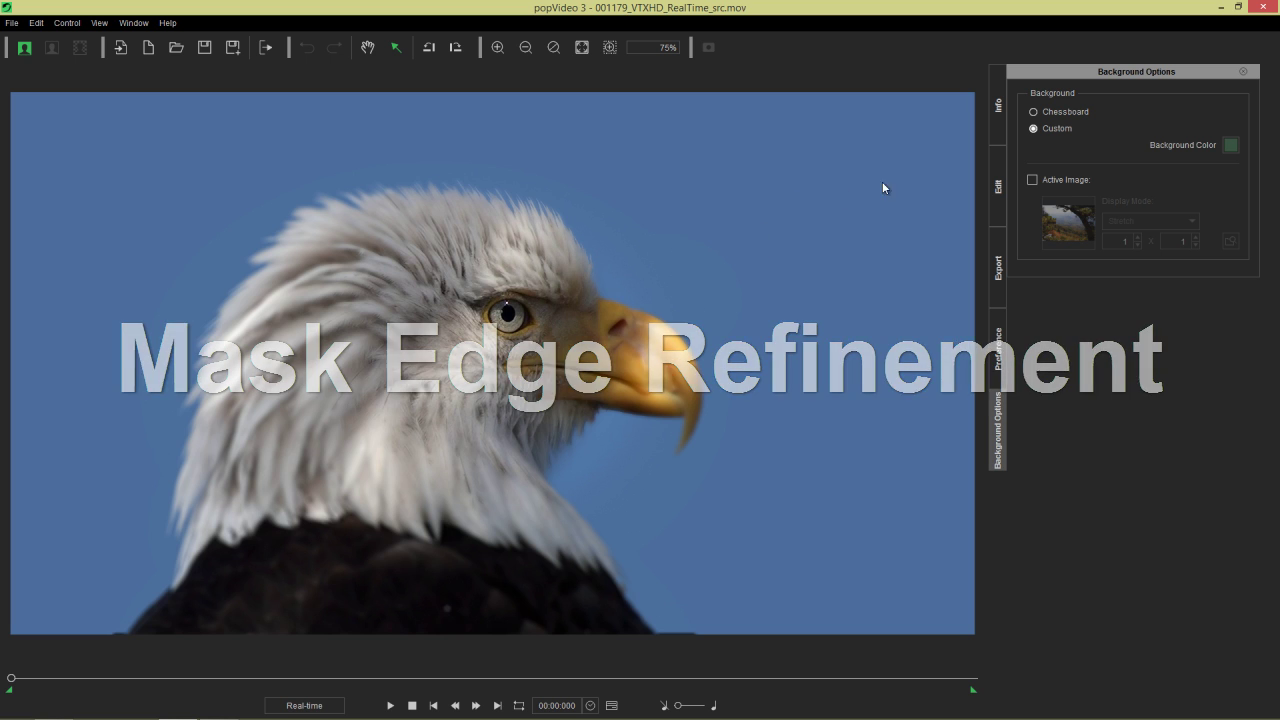
Enable Chroma Key, sample the blue sky as the mask colour, and set Color Similarity to 24.
{"action": "left_click", "coordinate": [1074, 112]}
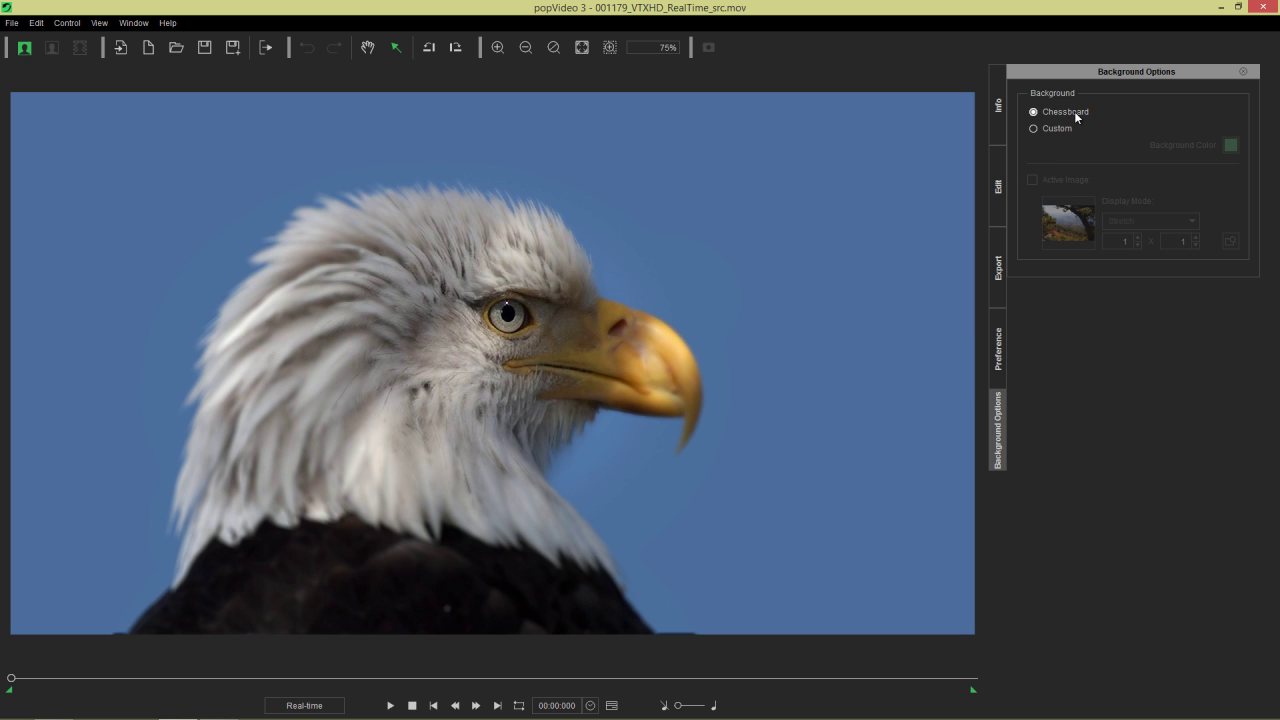
{"action": "left_click", "coordinate": [997, 186]}
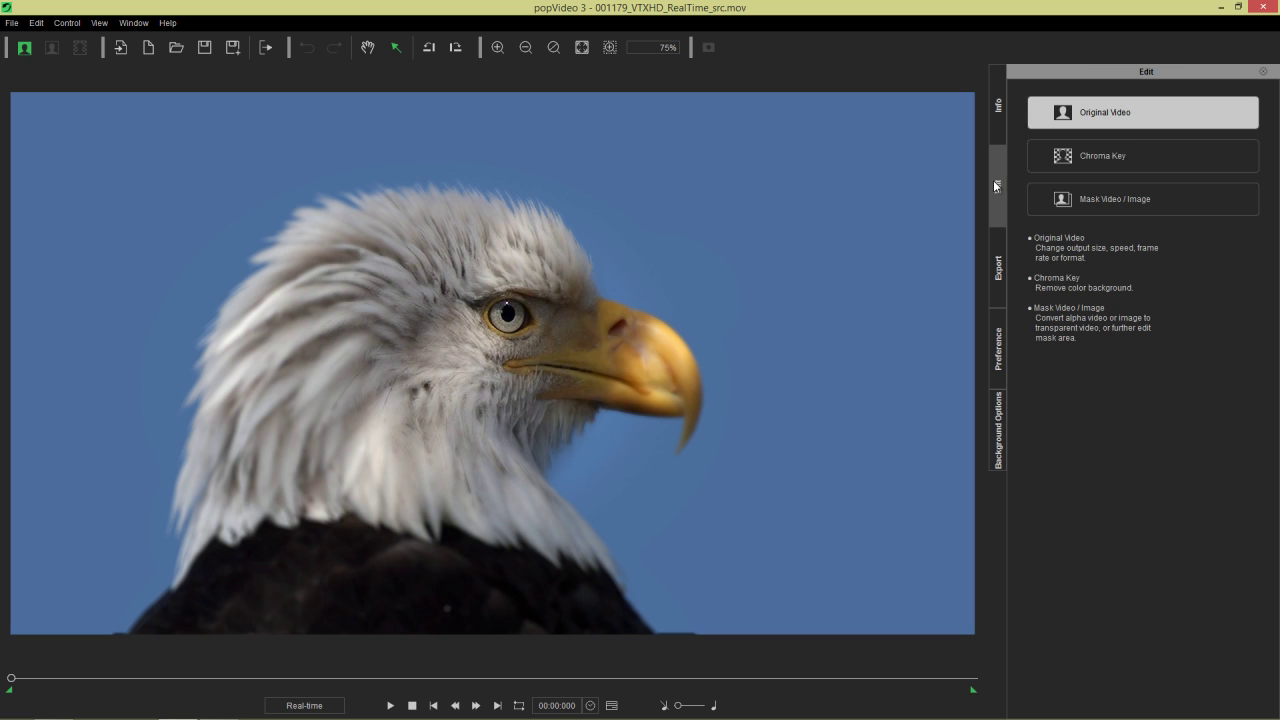
{"action": "left_click", "coordinate": [1139, 157]}
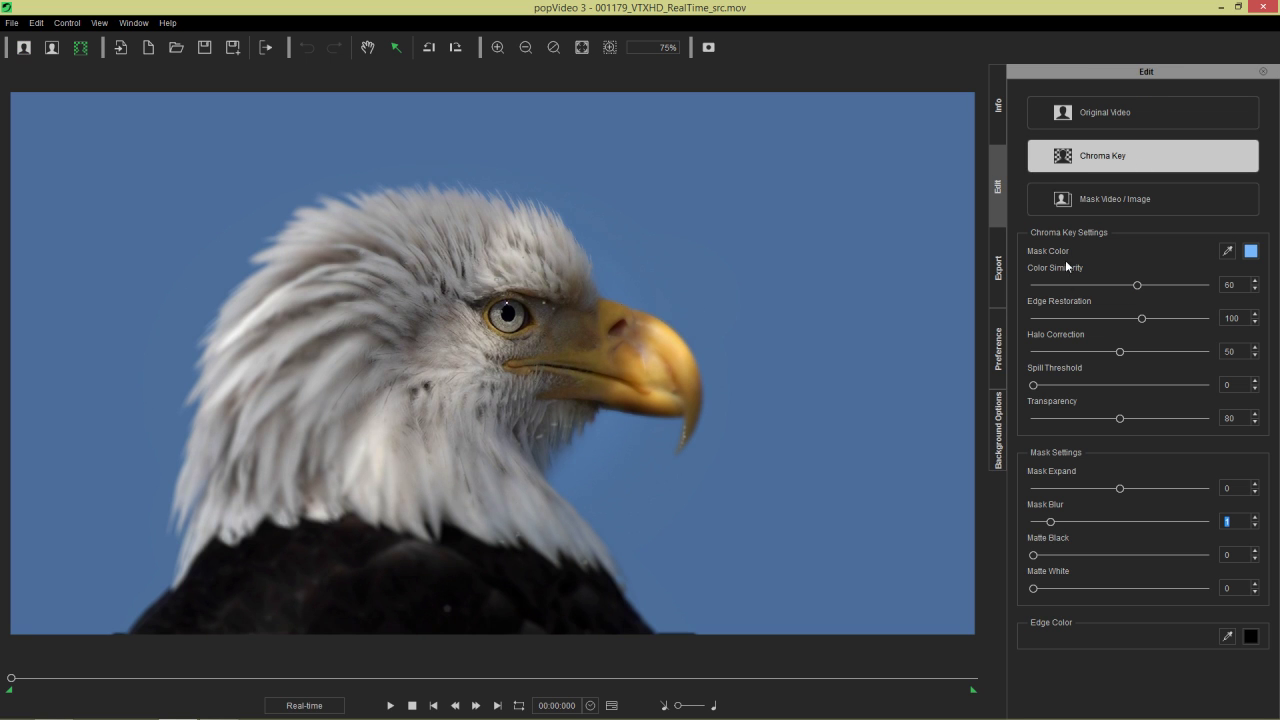
{"action": "left_click", "coordinate": [1226, 251]}
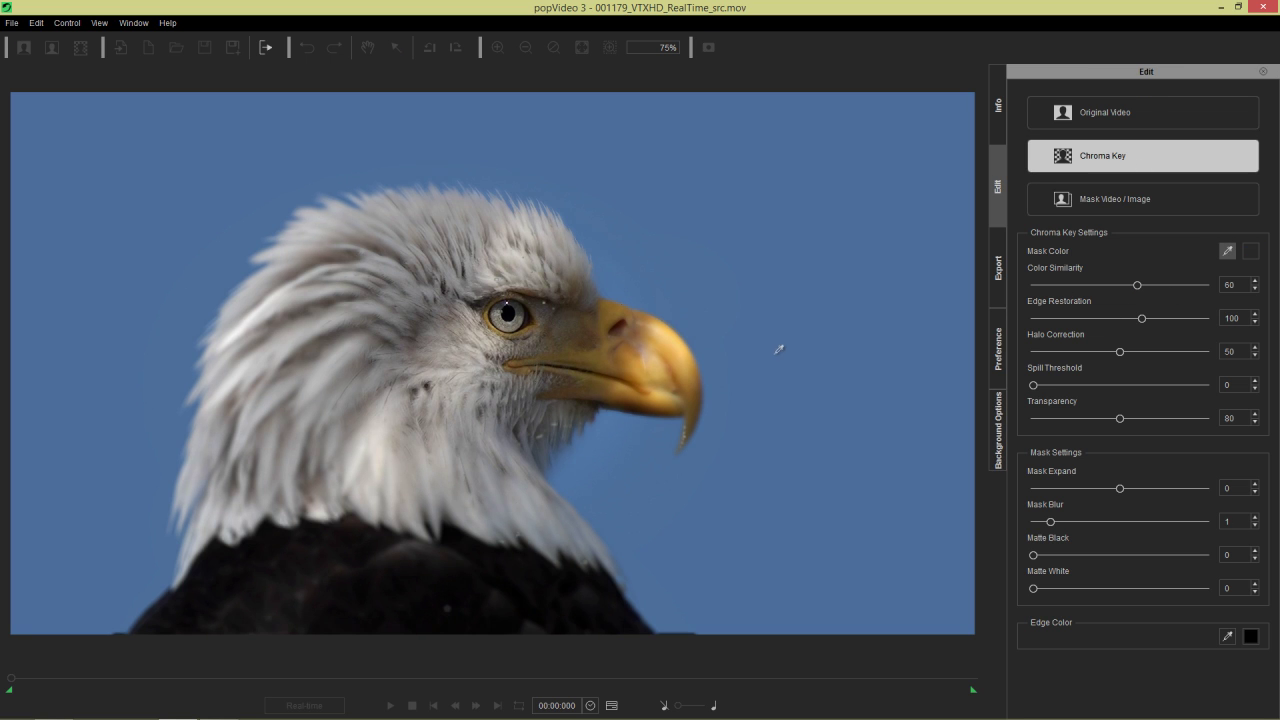
{"action": "left_click", "coordinate": [781, 346]}
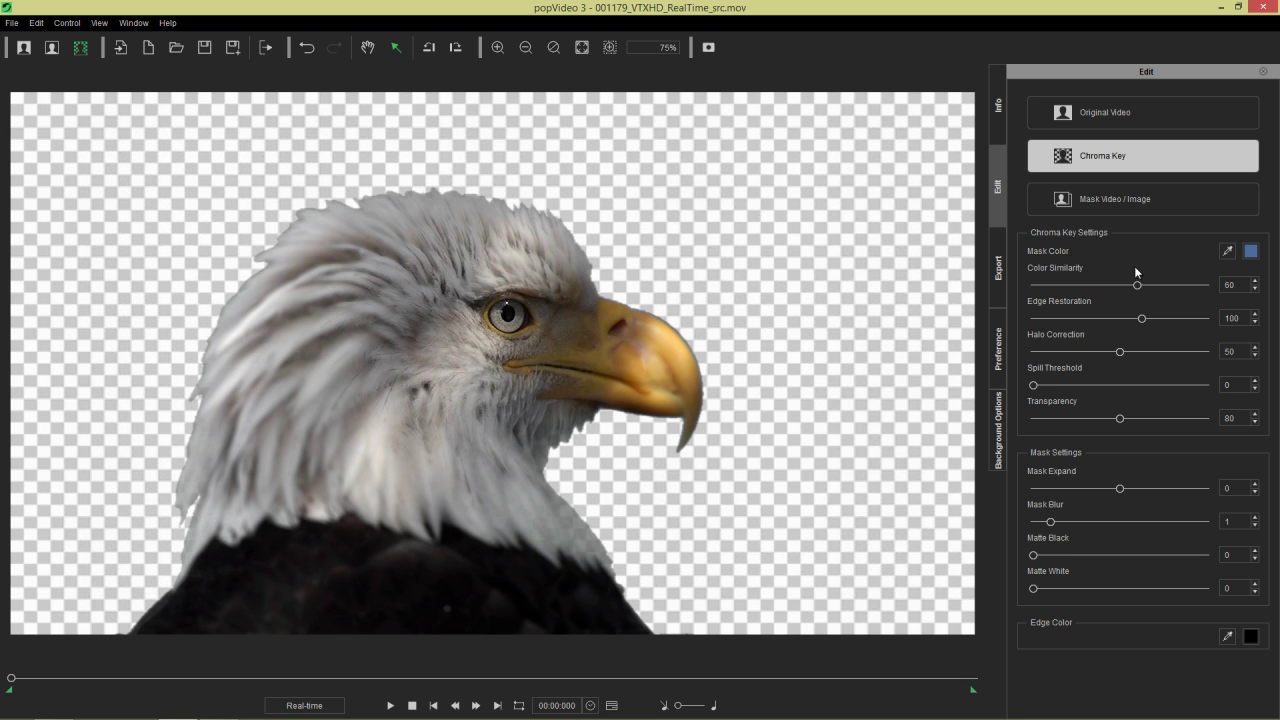
{"action": "left_click", "coordinate": [1077, 281]}
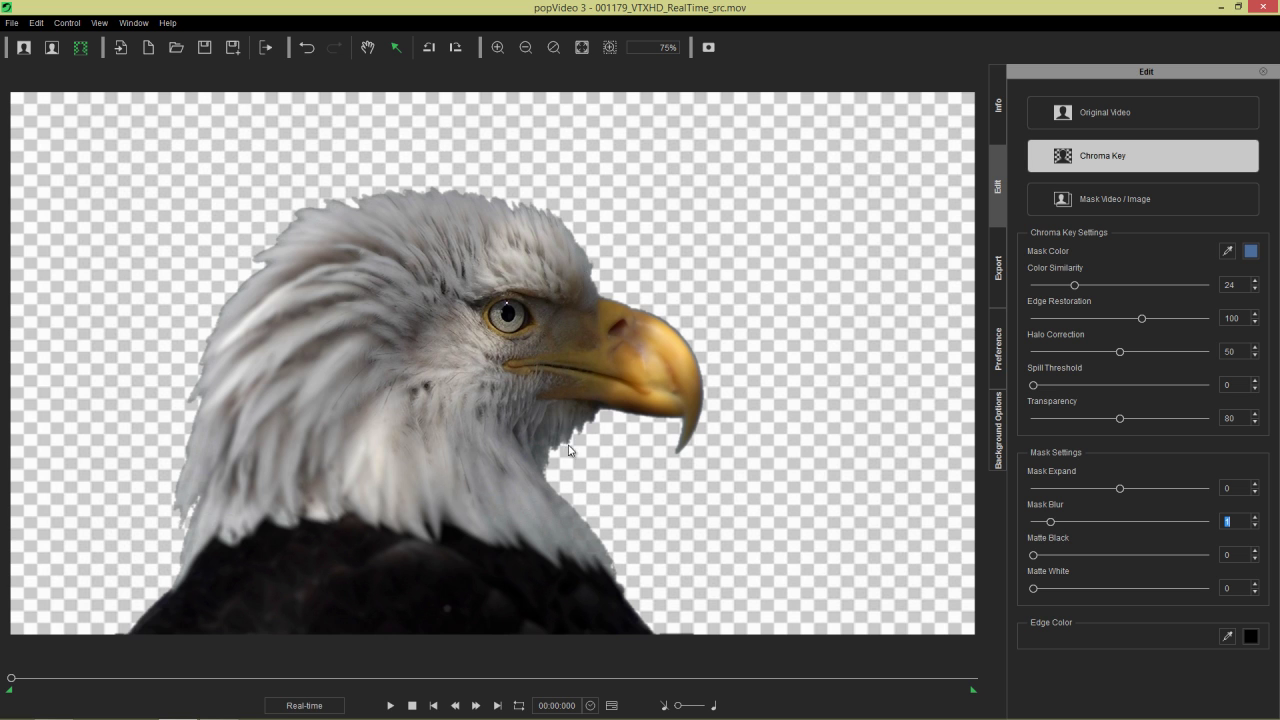
Zoom in on the eagle's head, try Spill Threshold values, reset it to 0, and show the mask.
{"action": "scroll", "coordinate": [545, 484], "scroll_direction": "up", "scroll_amount": 2}
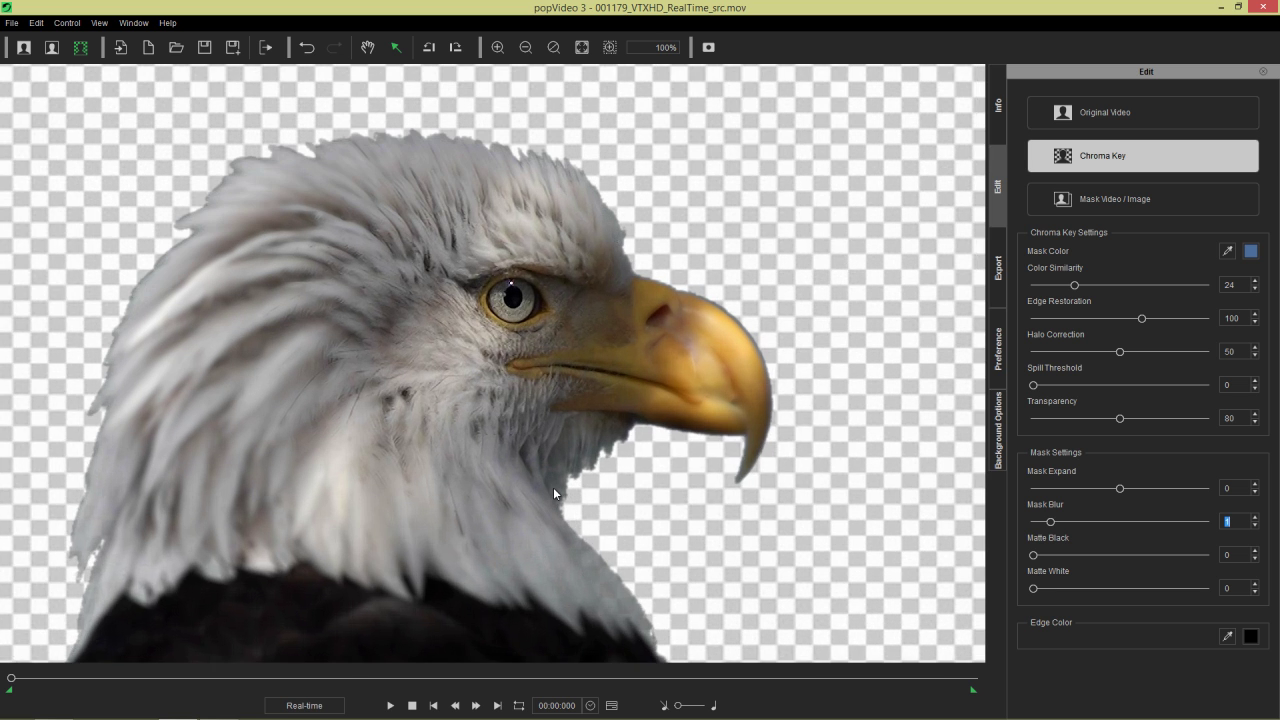
{"action": "key", "text": "h"}
{"action": "left_click_drag", "start_coordinate": [639, 543], "coordinate": [666, 465]}
{"action": "key", "text": "v"}
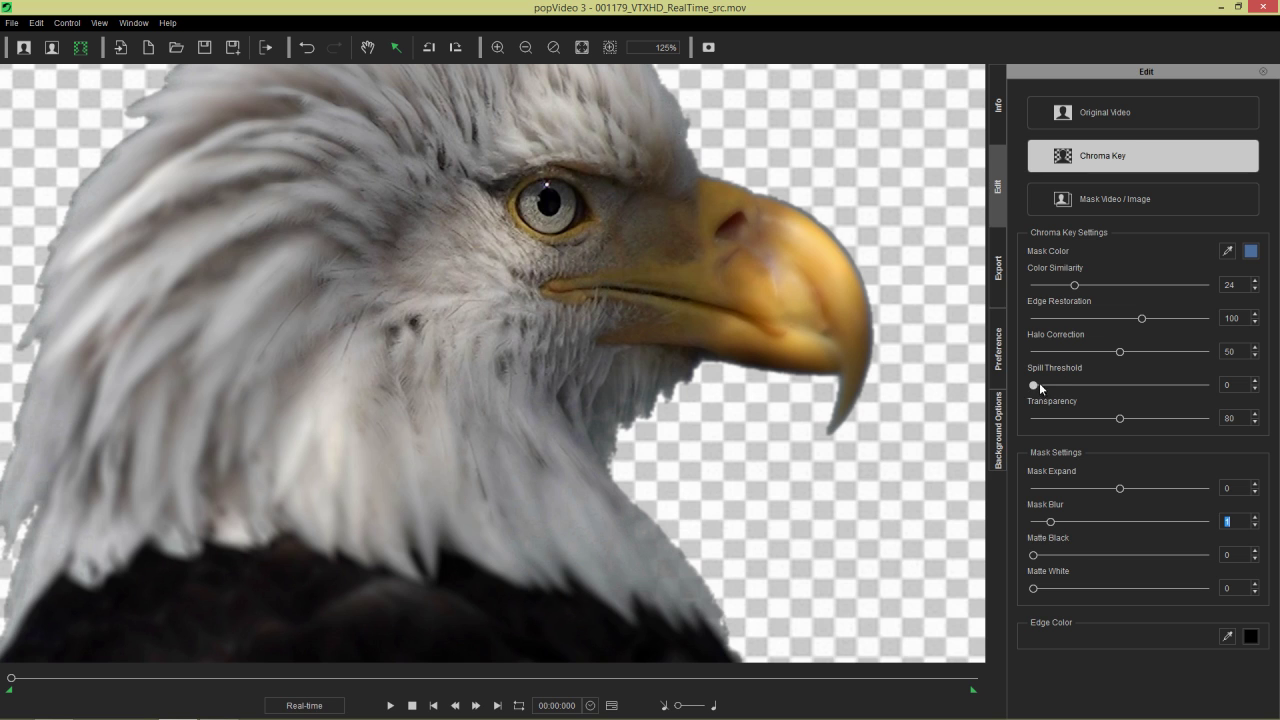
{"action": "left_click_drag", "start_coordinate": [1063, 378], "coordinate": [1220, 384]}
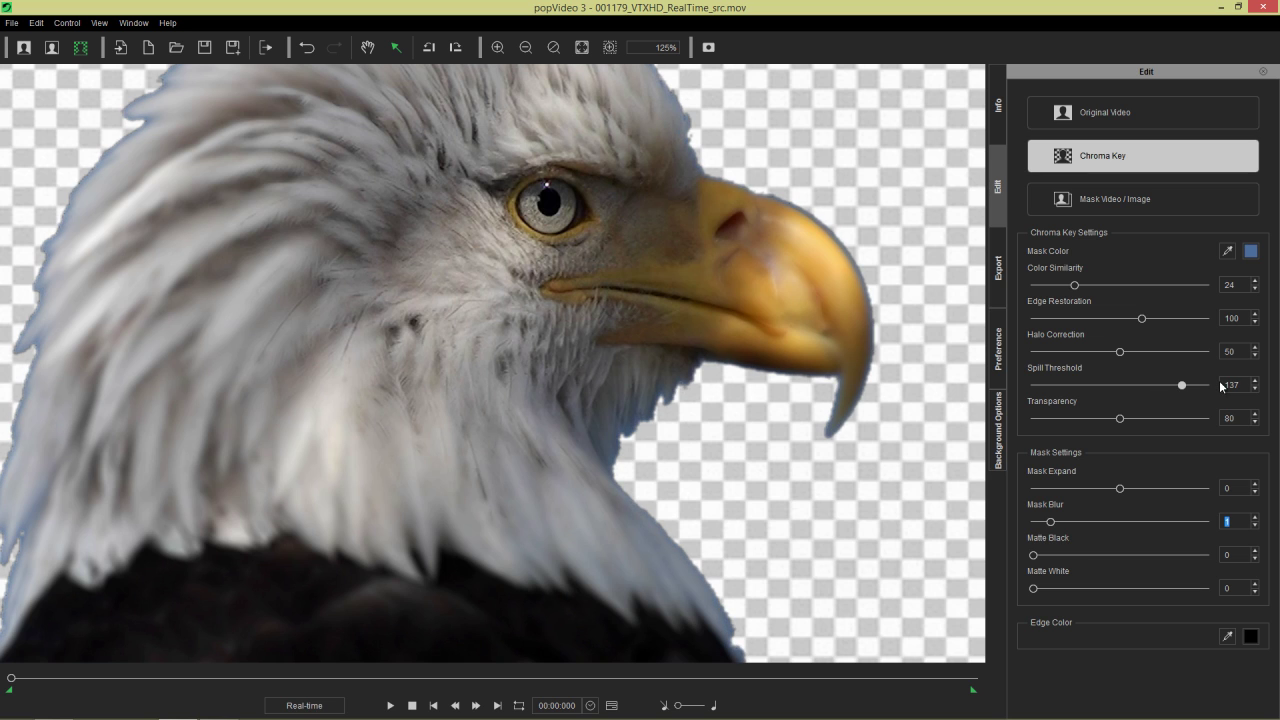
{"action": "left_click", "coordinate": [1098, 385]}
{"action": "left_click", "coordinate": [1031, 387]}
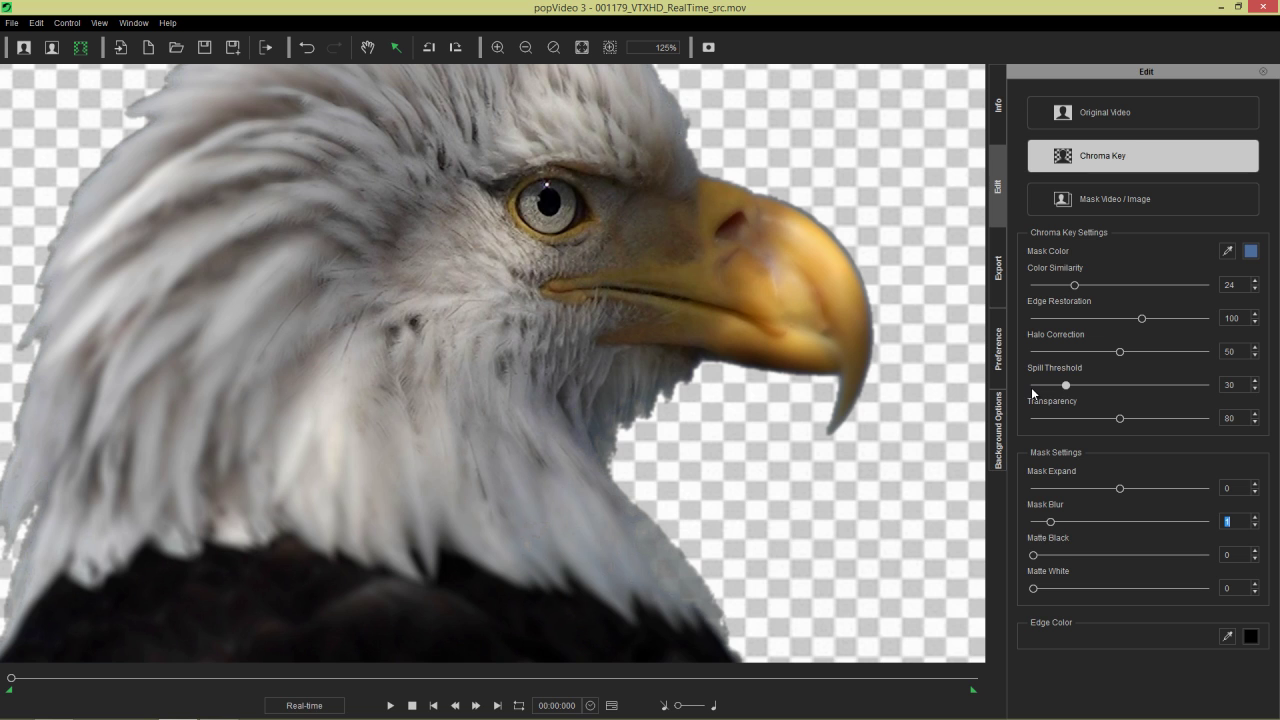
{"action": "left_click", "coordinate": [52, 48]}
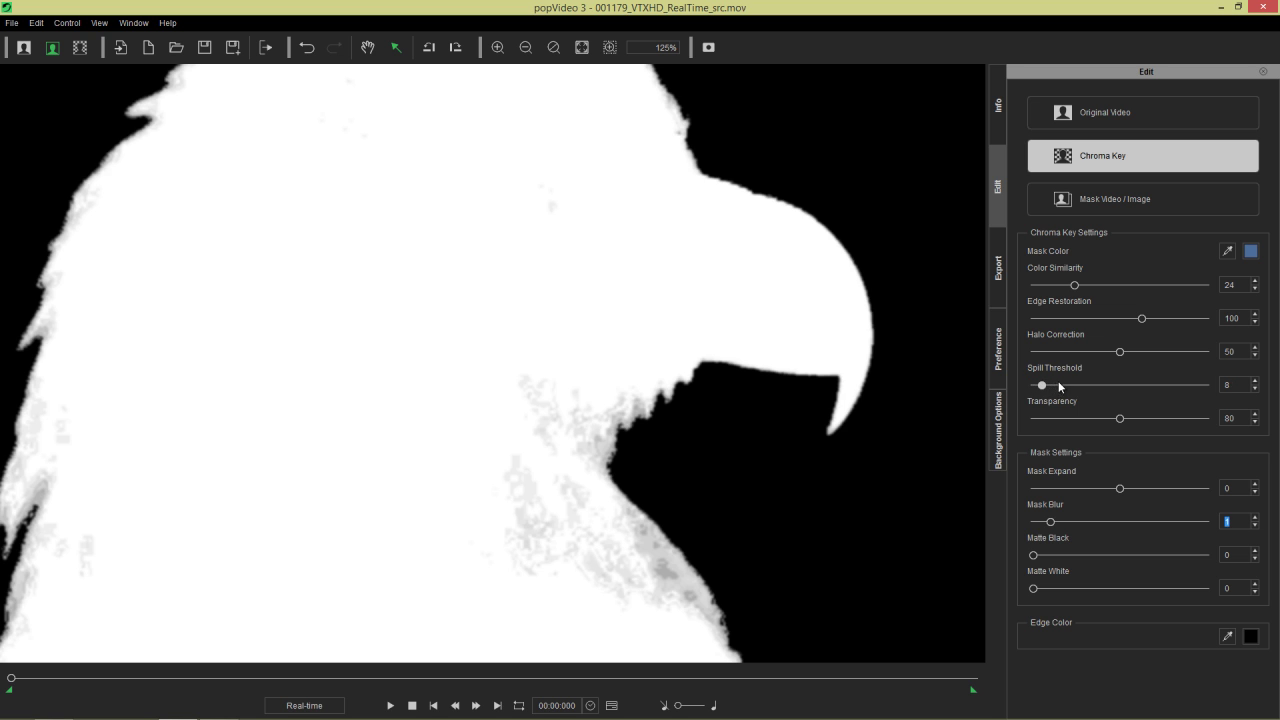
Drag Spill Threshold up to 105 while viewing the eagle's mask.
{"action": "left_click_drag", "start_coordinate": [1076, 378], "coordinate": [1149, 374]}
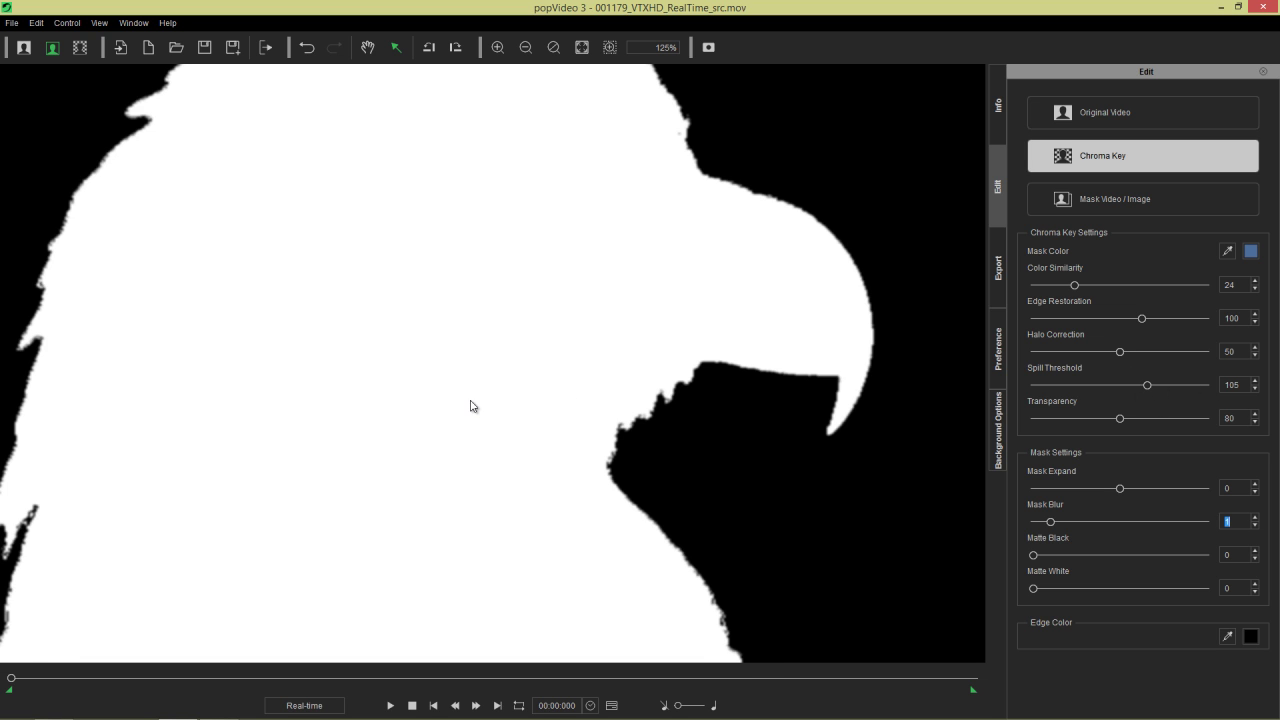
{"action": "scroll", "coordinate": [473, 404], "scroll_direction": "down", "scroll_amount": 1}
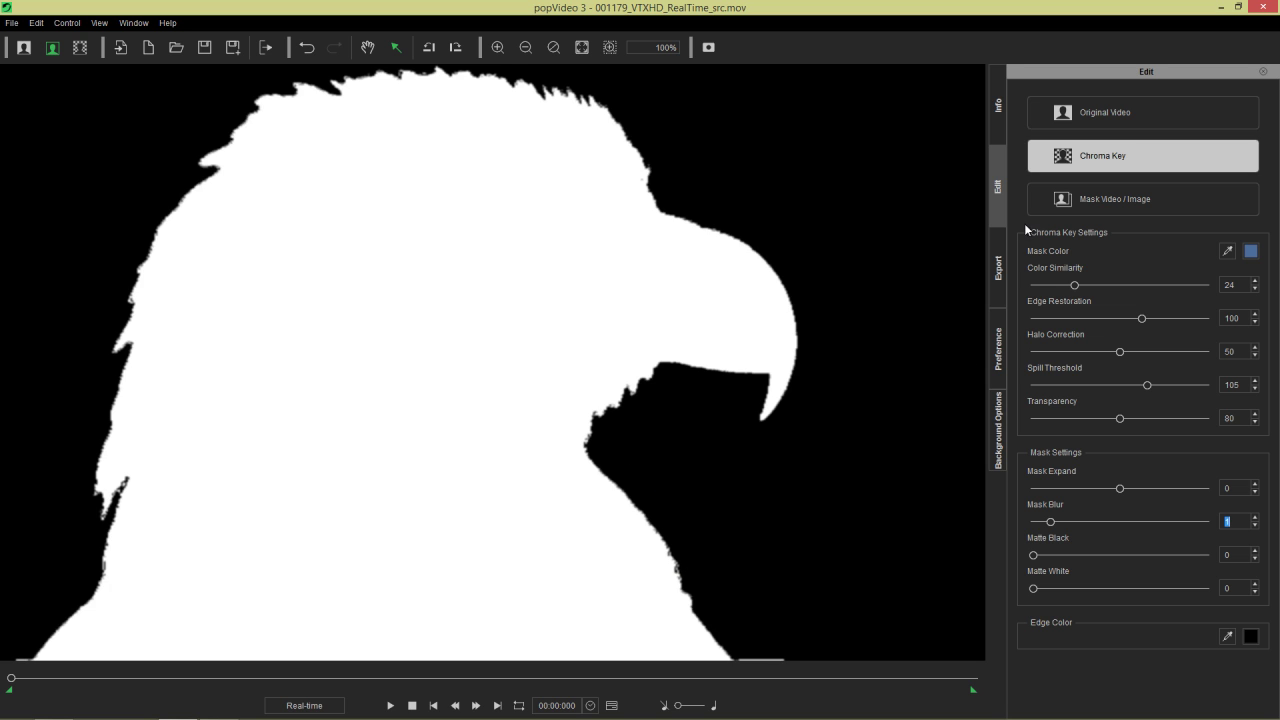
Return to the keyed view and set Matte White to 93 and Matte Black to 116.
{"action": "left_click", "coordinate": [80, 47]}
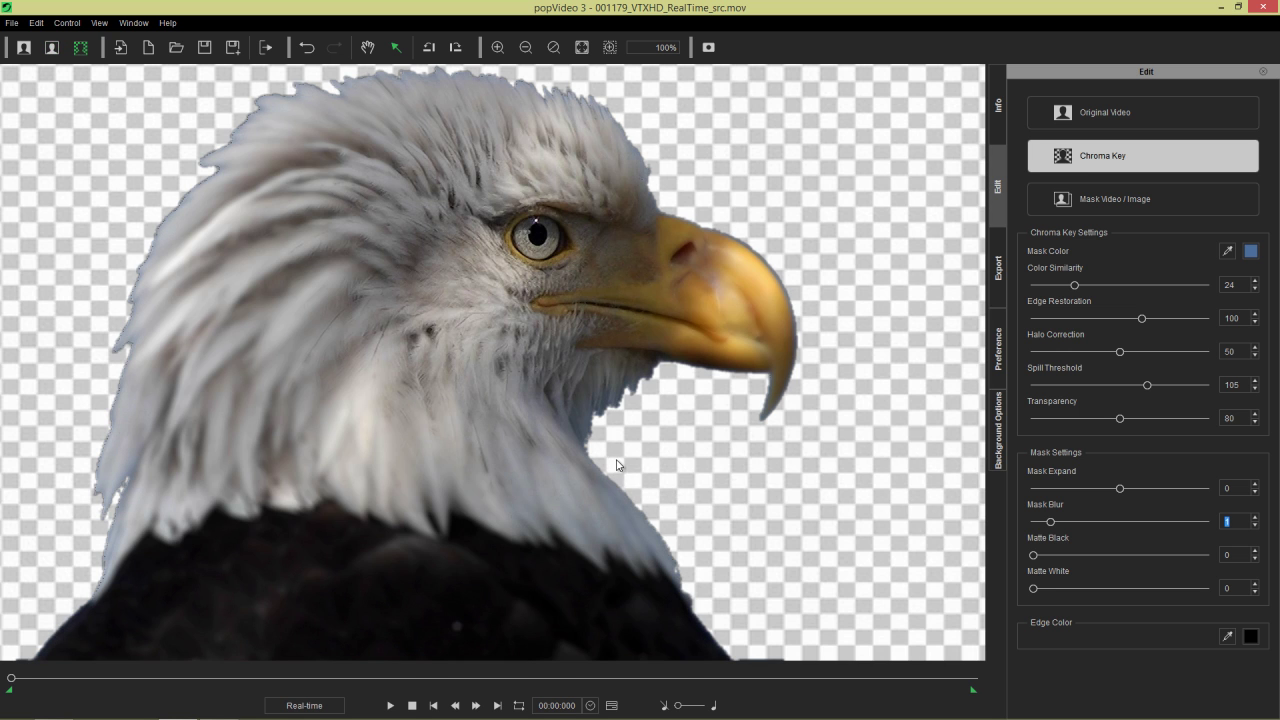
{"action": "scroll", "coordinate": [616, 464], "scroll_direction": "up", "scroll_amount": 2}
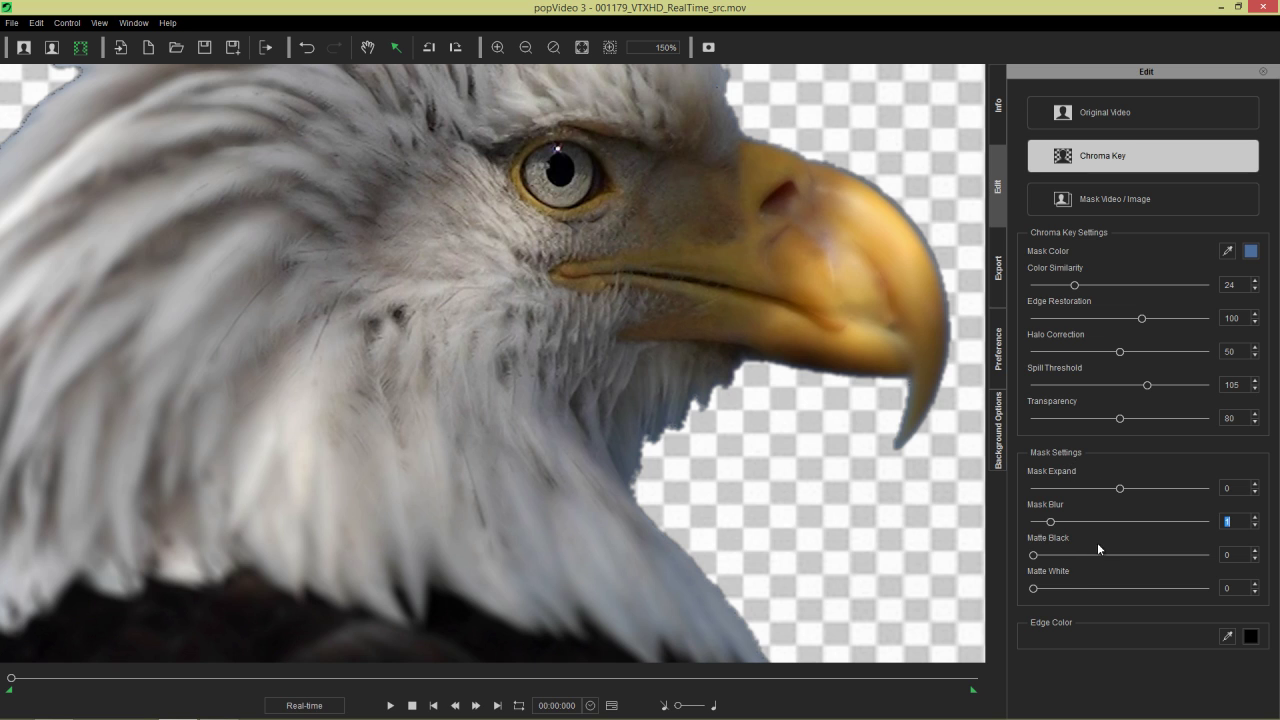
{"action": "left_click_drag", "start_coordinate": [1040, 590], "coordinate": [1069, 589]}
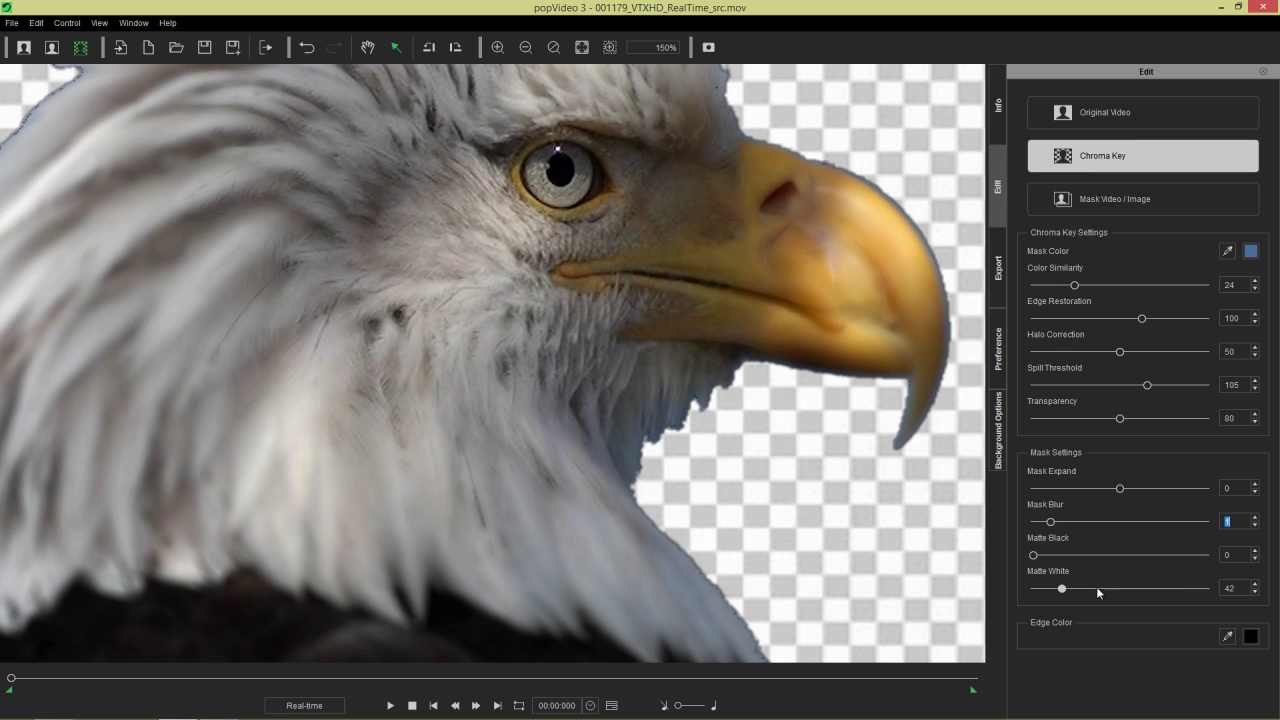
{"action": "left_click", "coordinate": [1105, 590]}
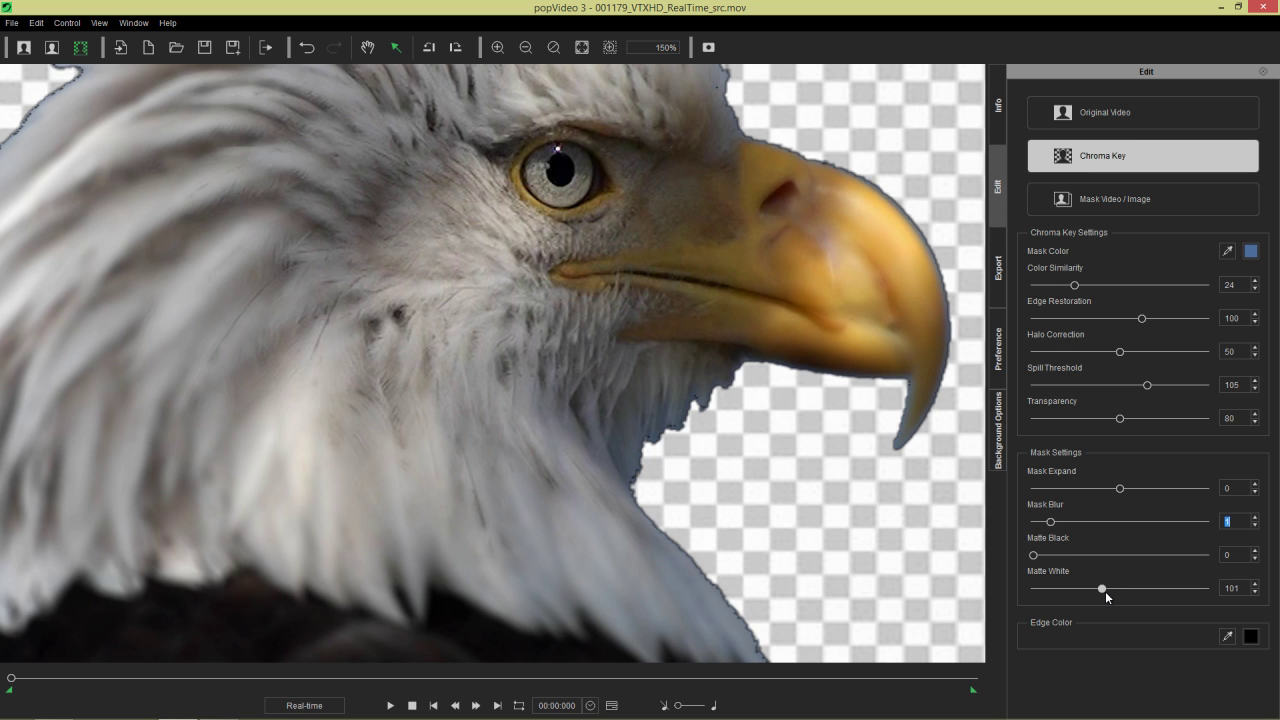
{"action": "left_click_drag", "start_coordinate": [1105, 591], "coordinate": [1100, 593]}
{"action": "left_click_drag", "start_coordinate": [1040, 557], "coordinate": [1117, 558]}
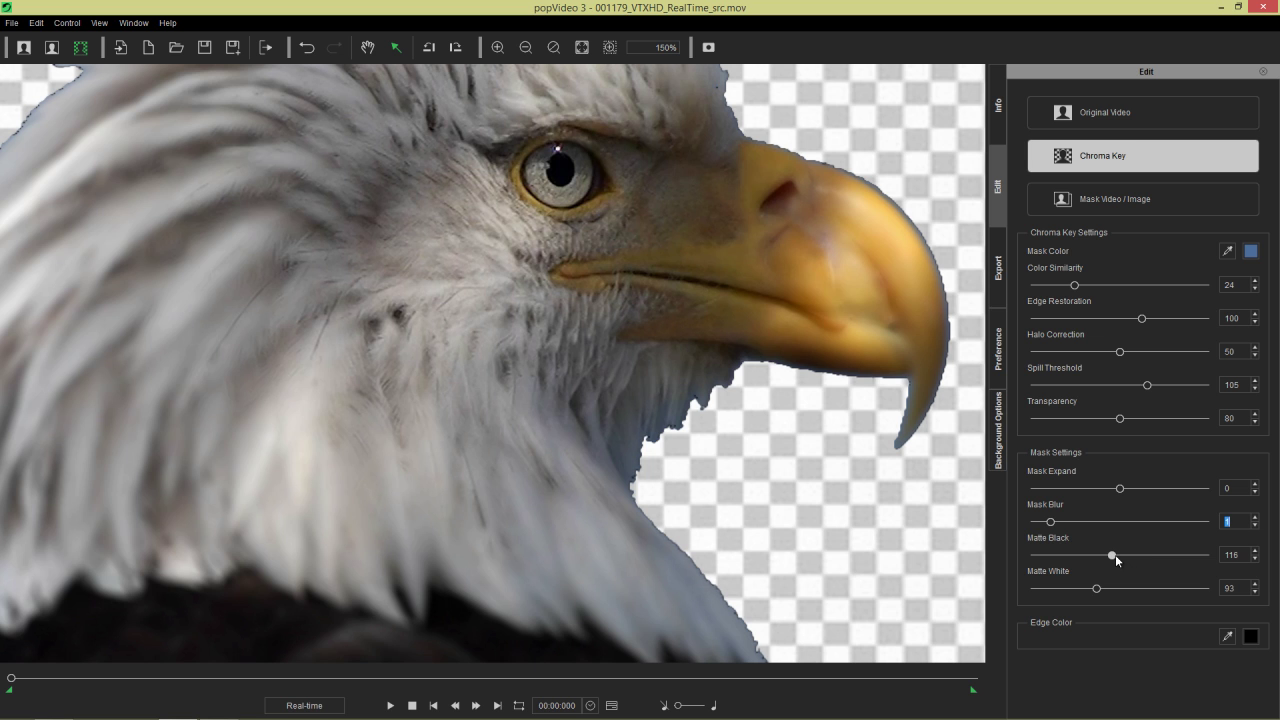
{"action": "scroll", "coordinate": [529, 344], "scroll_direction": "down", "scroll_amount": 2}
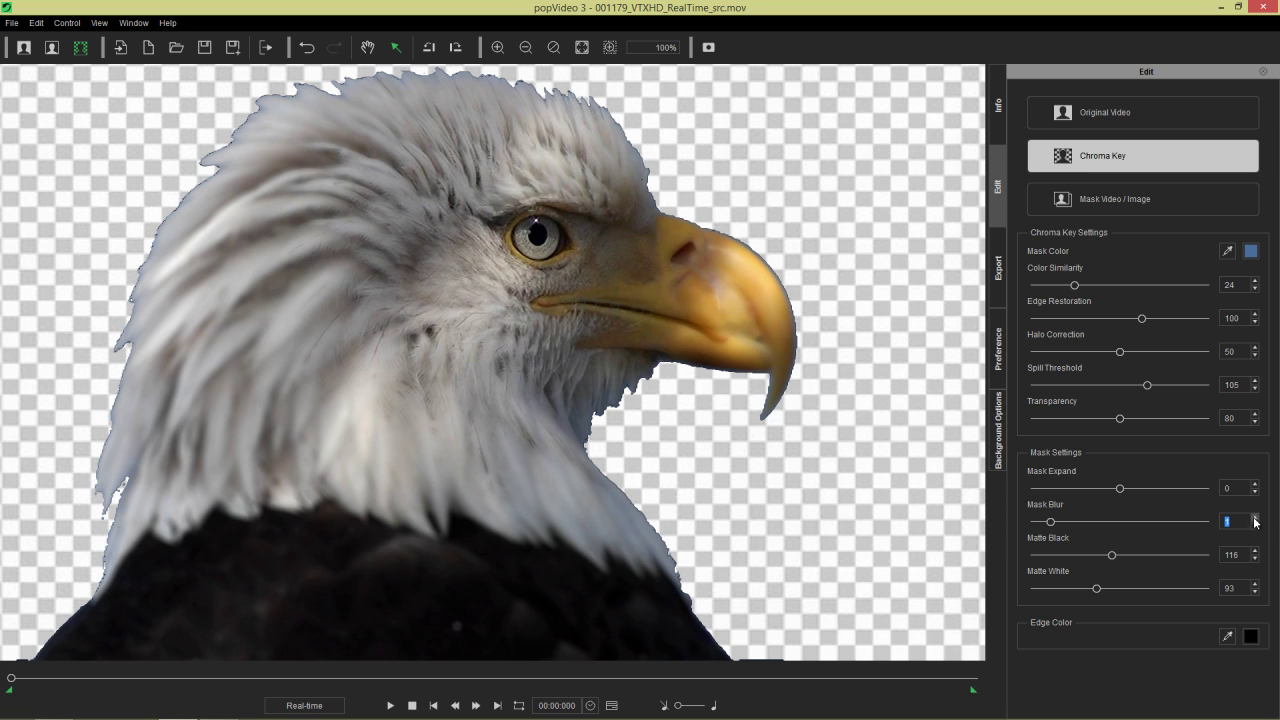
Set the eagle key's Mask Expand to -2 and Mask Blur to 2 with the spin arrows.
{"action": "left_click", "coordinate": [1255, 517]}
{"action": "left_click", "coordinate": [1255, 517]}
{"action": "left_click", "coordinate": [1255, 517]}
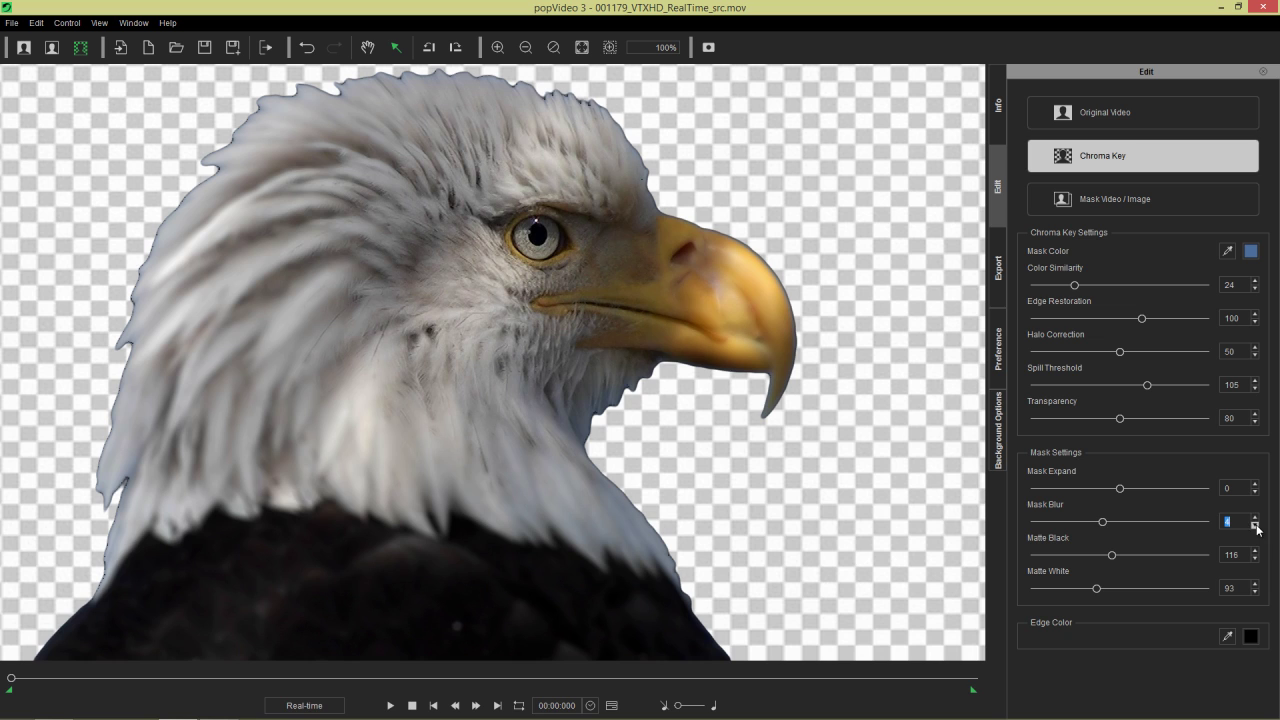
{"action": "left_click", "coordinate": [1256, 526]}
{"action": "left_click", "coordinate": [1255, 493]}
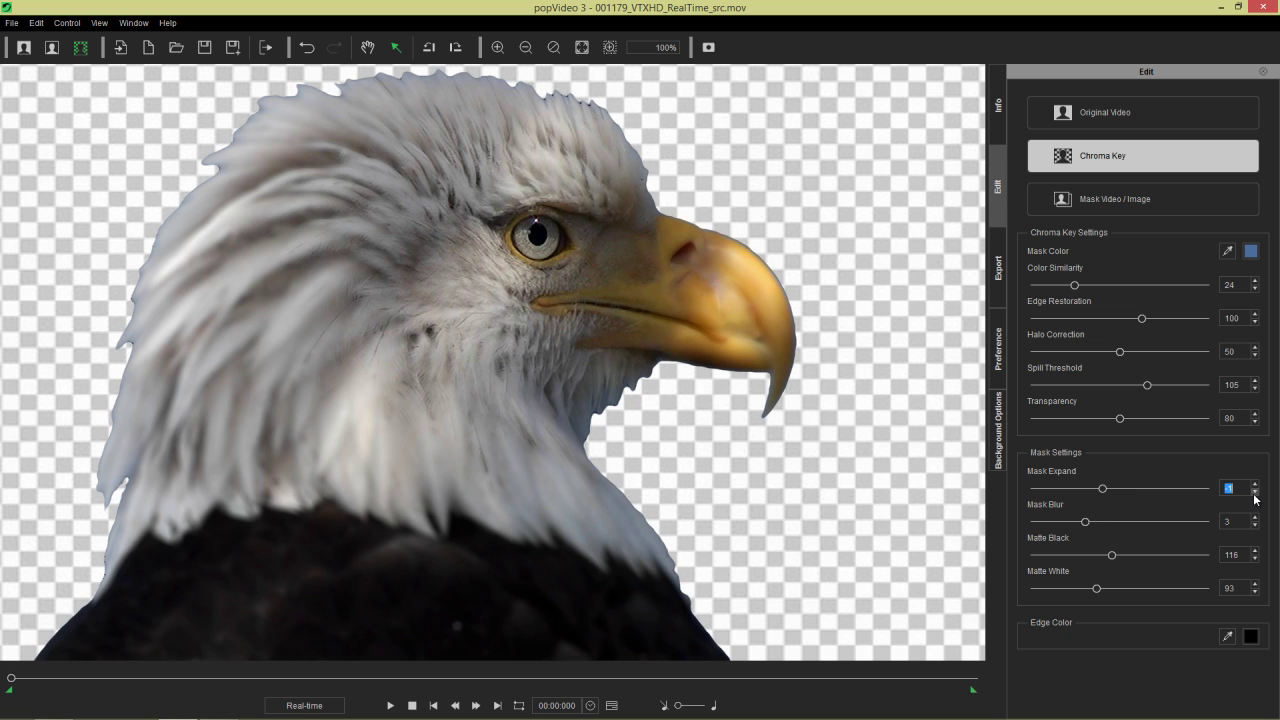
{"action": "left_click", "coordinate": [1256, 493]}
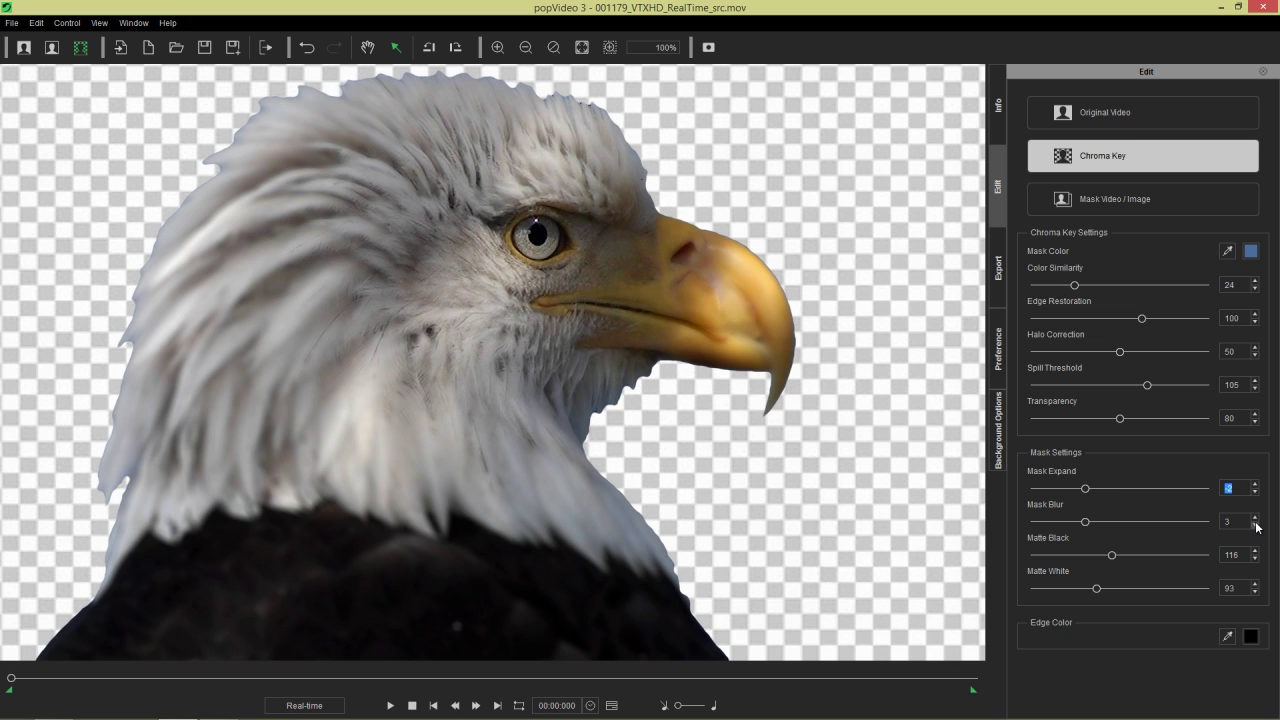
{"action": "left_click", "coordinate": [1256, 526]}
{"action": "left_click", "coordinate": [1256, 526]}
{"action": "left_click", "coordinate": [1256, 518]}
{"action": "scroll", "coordinate": [452, 383], "scroll_direction": "down", "scroll_amount": 1}
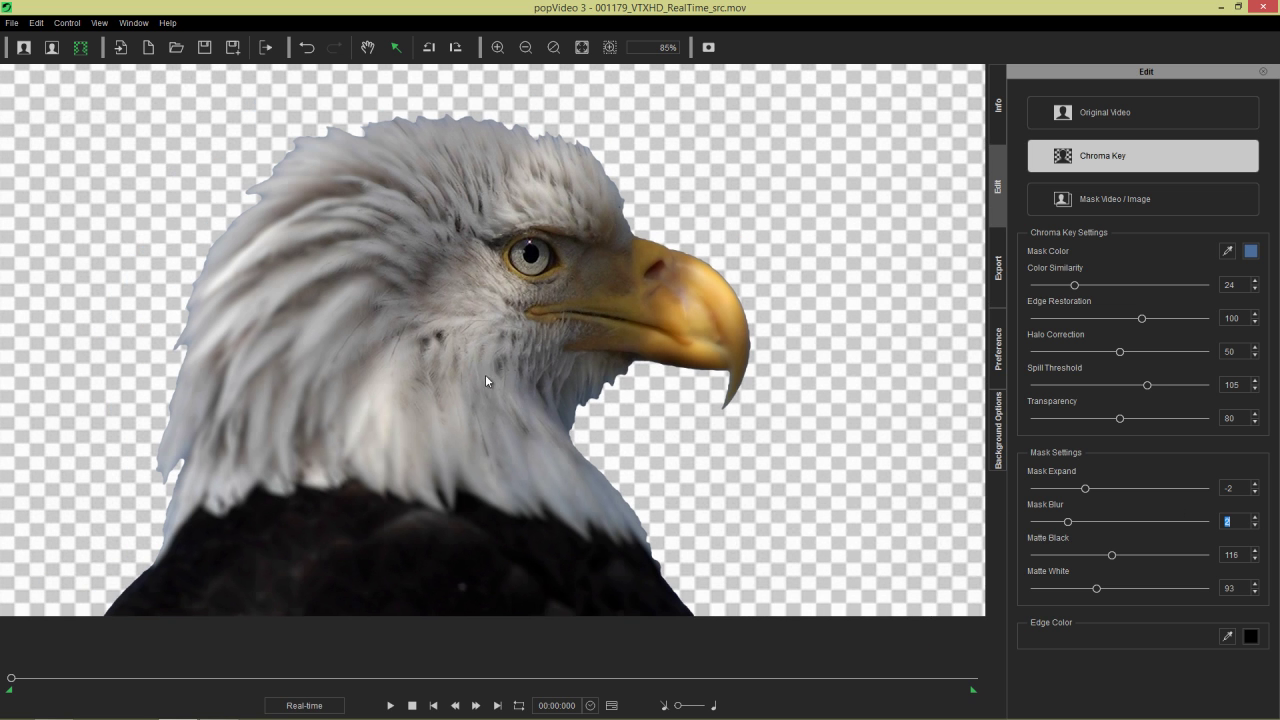
{"action": "scroll", "coordinate": [488, 380], "scroll_direction": "down", "scroll_amount": 1}
{"action": "scroll", "coordinate": [488, 380], "scroll_direction": "up", "scroll_amount": 1}
In Background Options, choose Custom and enable Active Image to show the autumn valley picture.
{"action": "left_click", "coordinate": [1000, 430]}
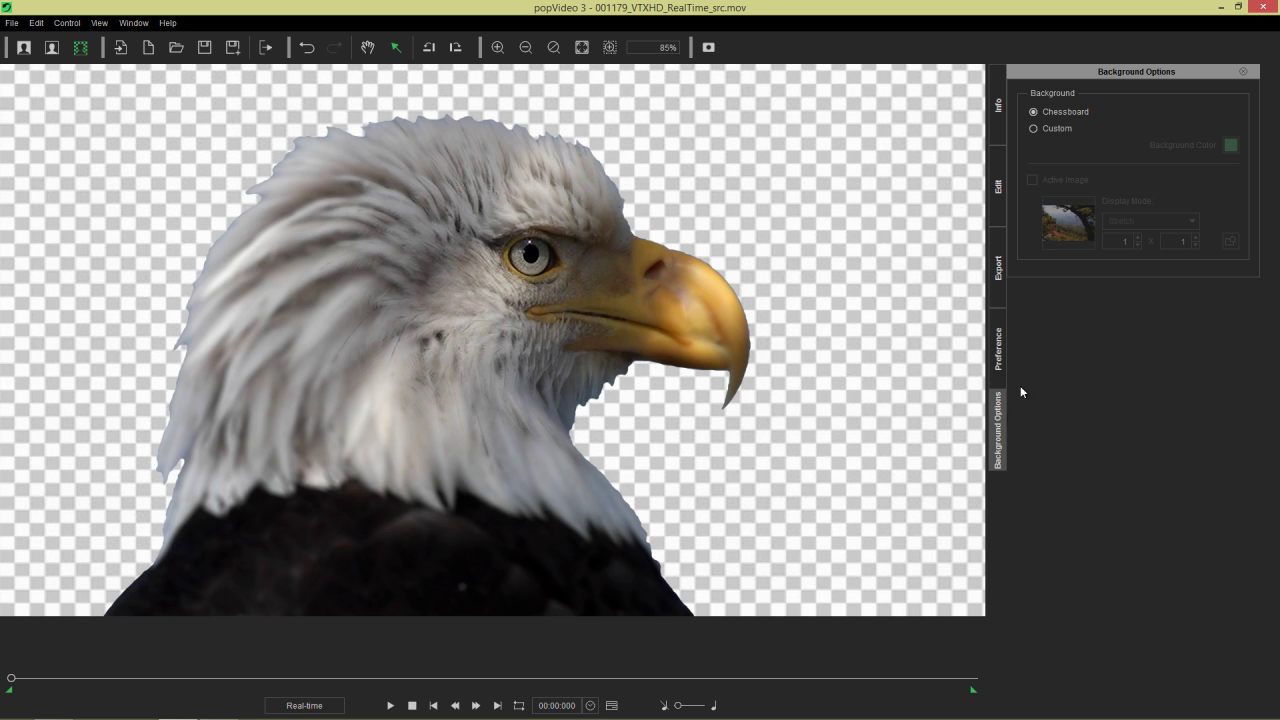
{"action": "left_click", "coordinate": [1055, 127]}
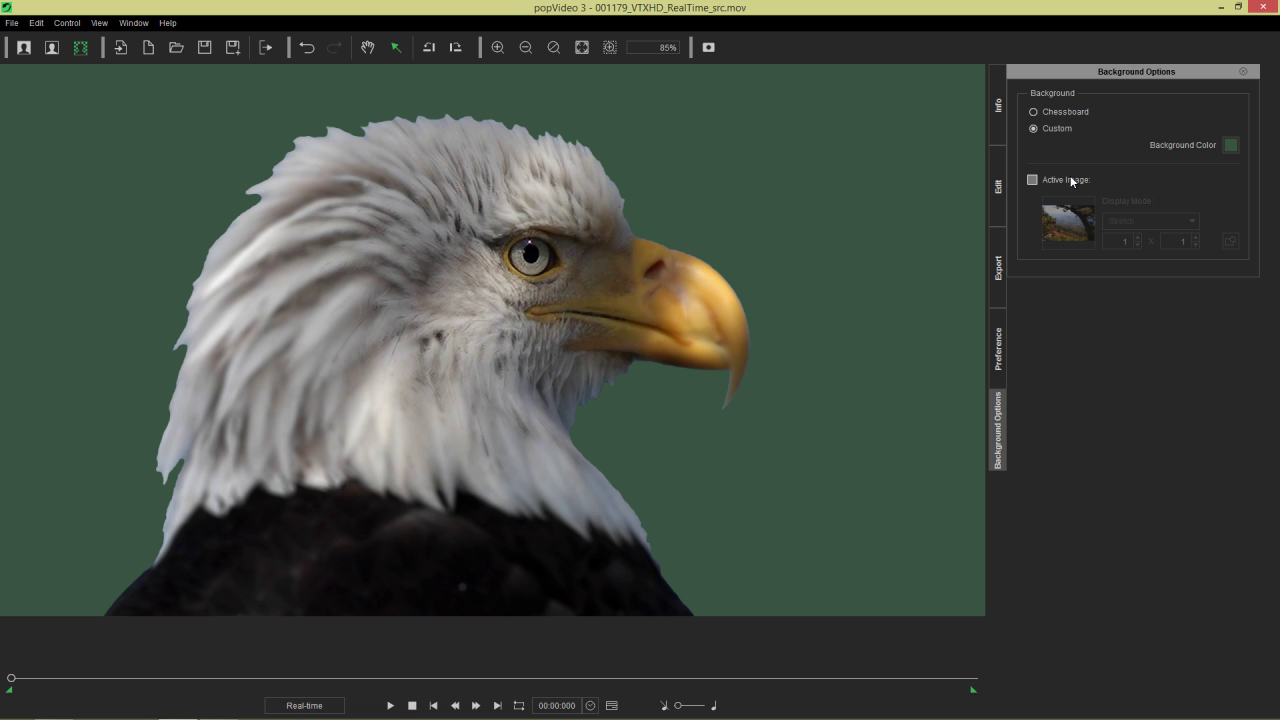
{"action": "left_click", "coordinate": [1072, 181]}
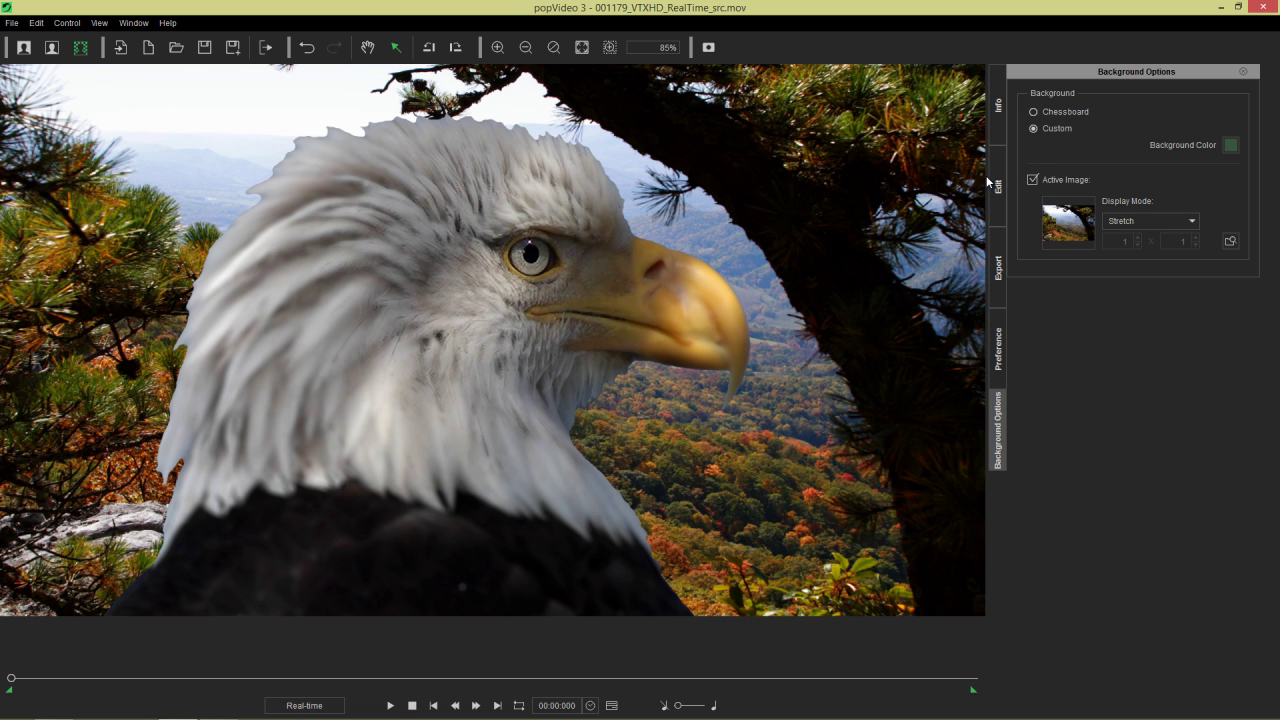
{"action": "scroll", "coordinate": [571, 257], "scroll_direction": "down", "scroll_amount": 1}
{"action": "scroll", "coordinate": [560, 244], "scroll_direction": "down", "scroll_amount": 1}
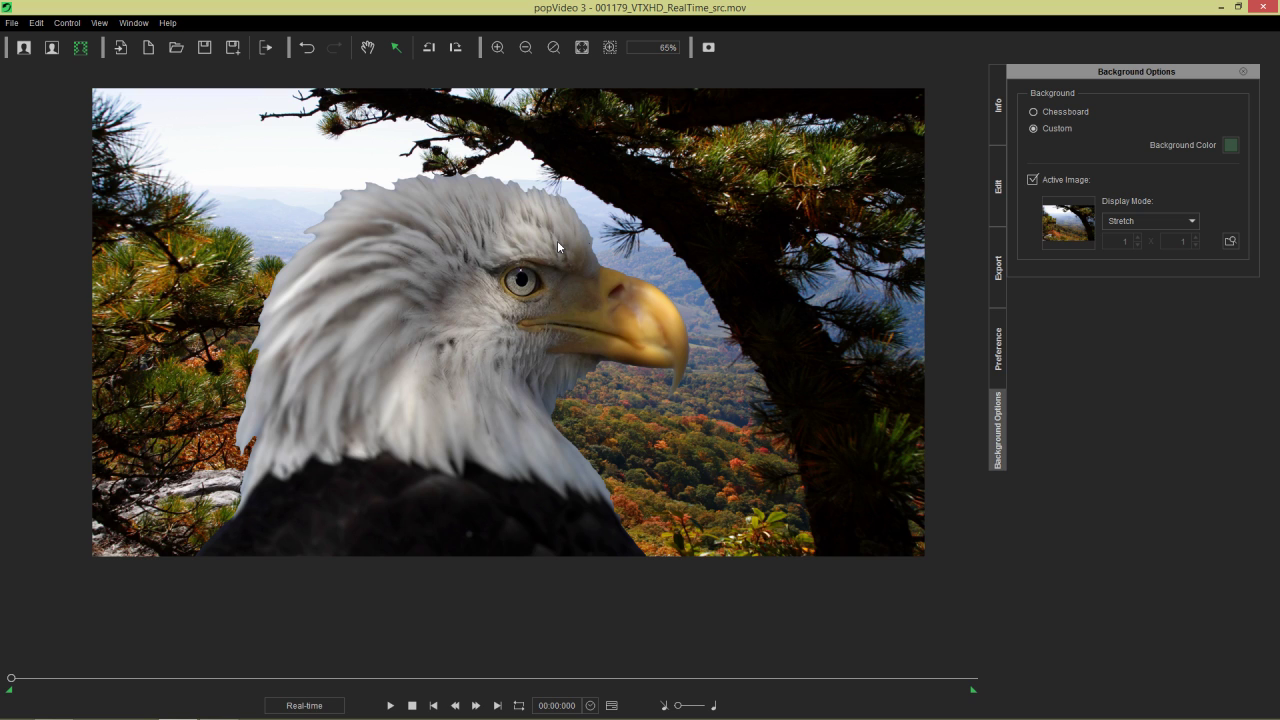
{"action": "scroll", "coordinate": [557, 240], "scroll_direction": "up", "scroll_amount": 1}
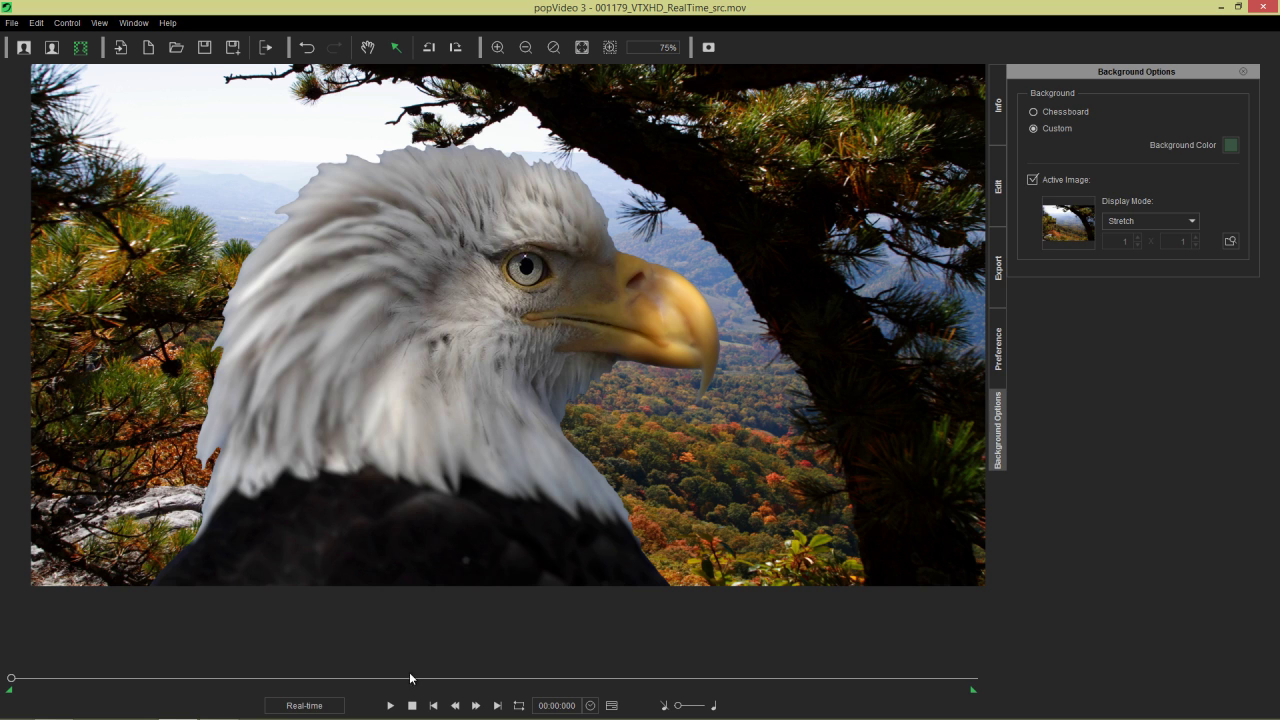
Preview the eagle-over-forest composite, stop it, and scrub the playhead to 00:00:868.
{"action": "left_click", "coordinate": [391, 705]}
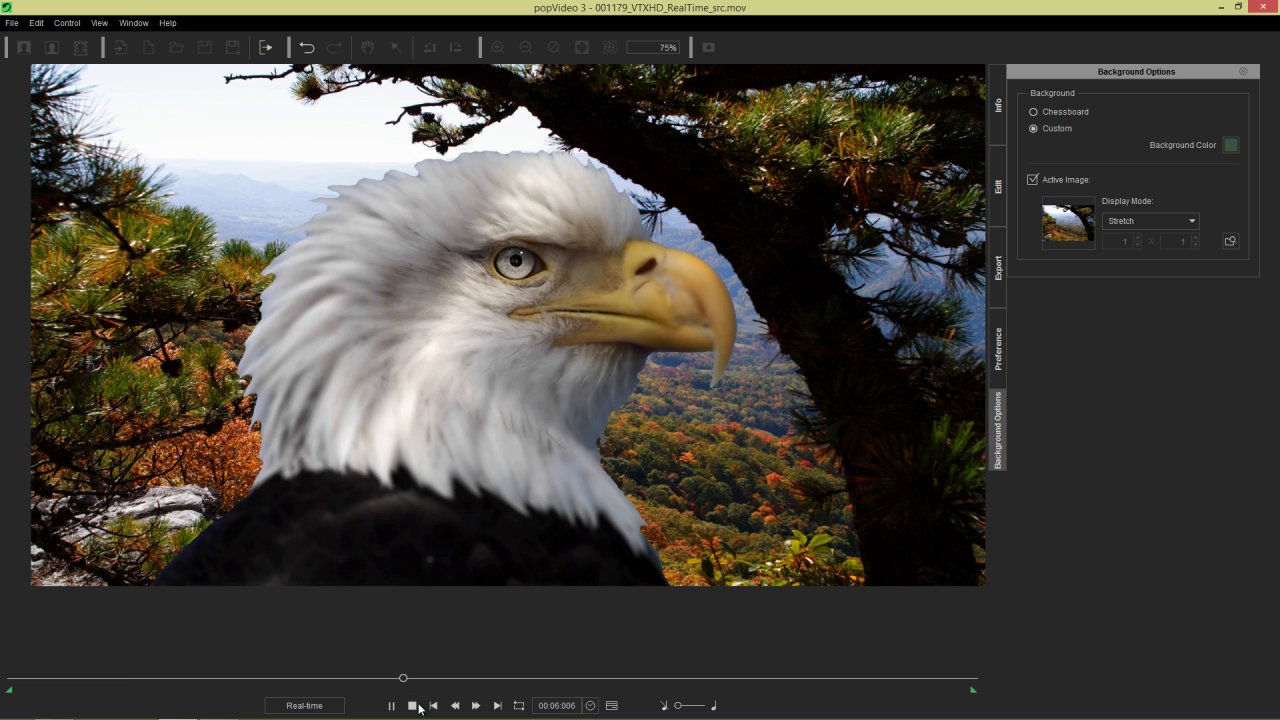
{"action": "left_click", "coordinate": [413, 705]}
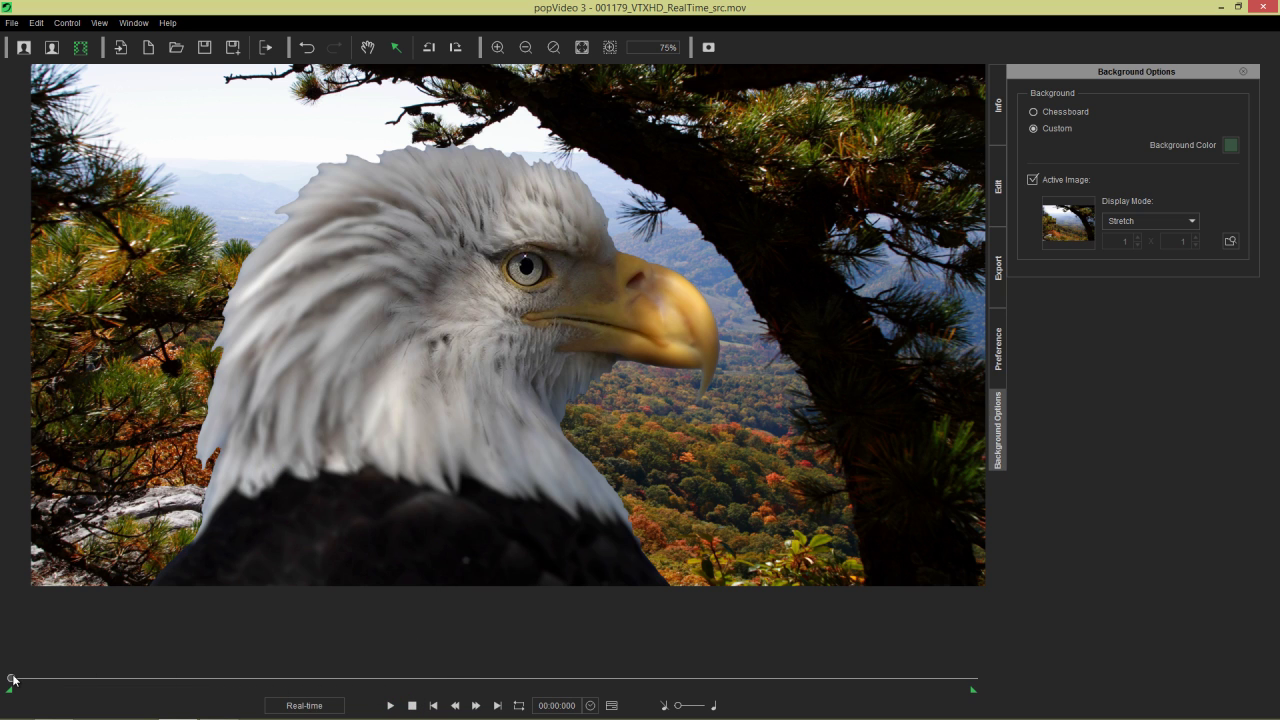
{"action": "left_click_drag", "start_coordinate": [12, 679], "coordinate": [68, 680]}
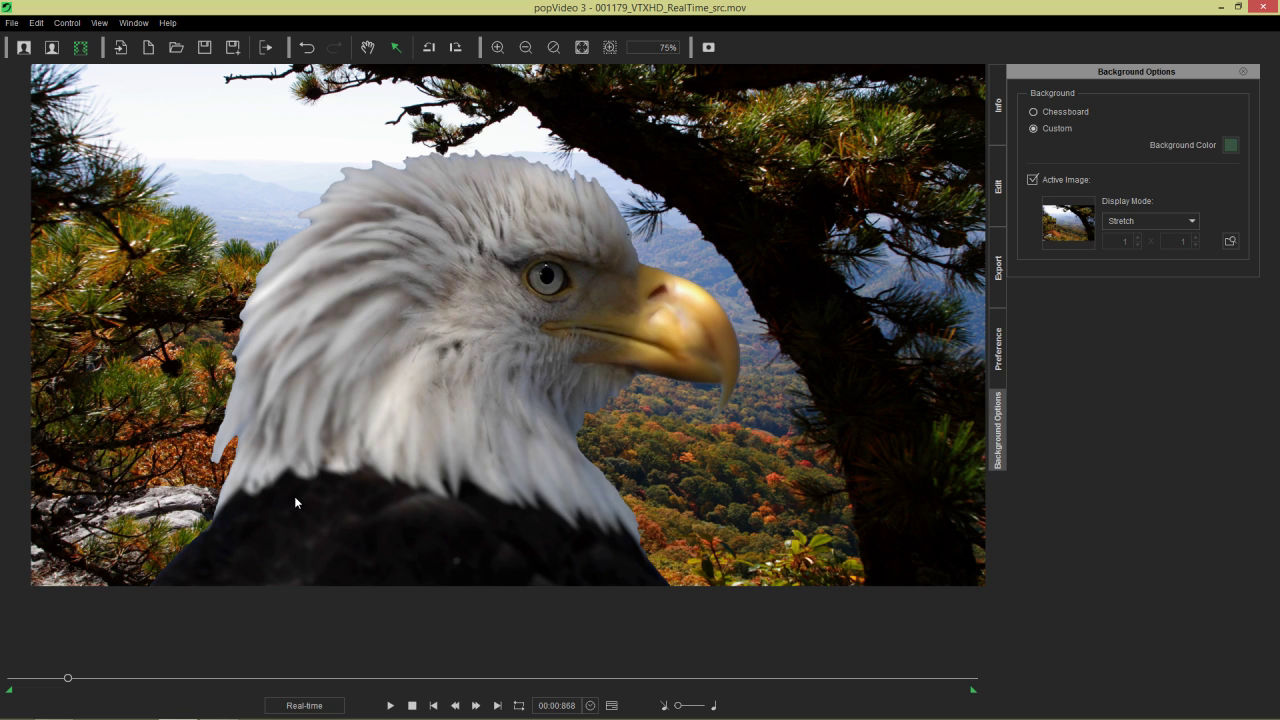
Return to the Edit panel showing the eagle's chroma key and mask settings.
{"action": "left_click", "coordinate": [997, 187]}
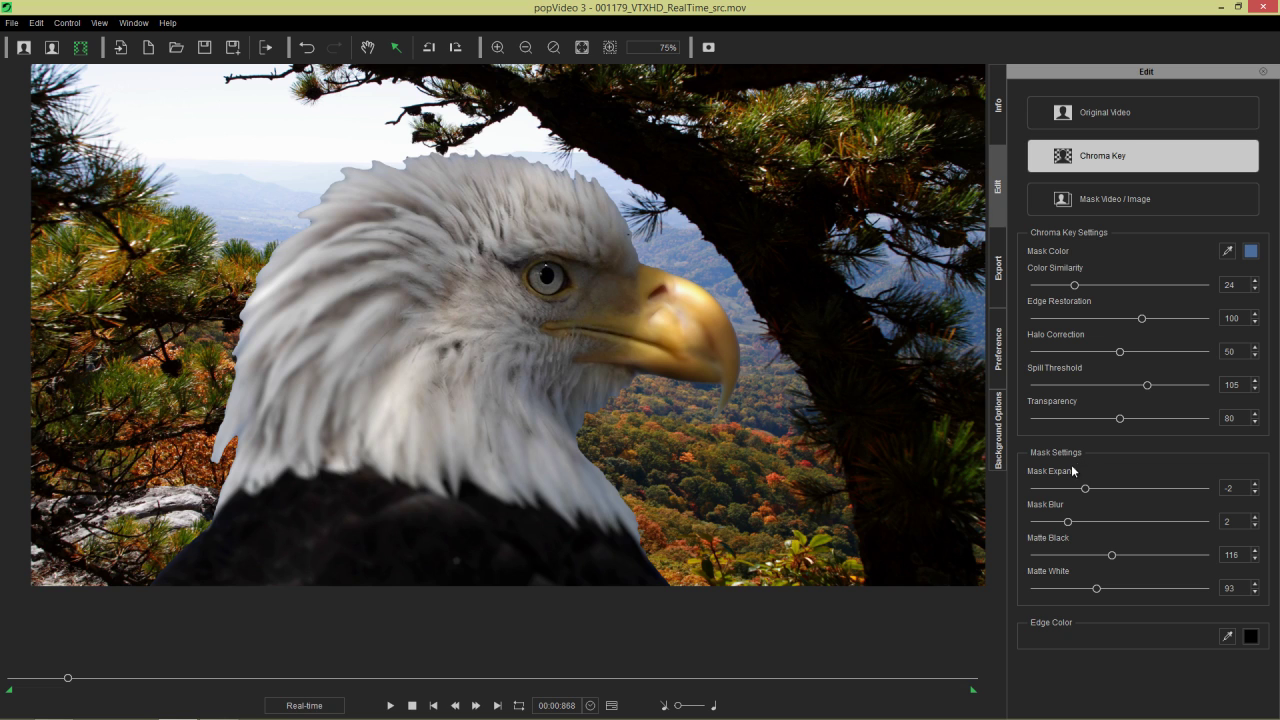